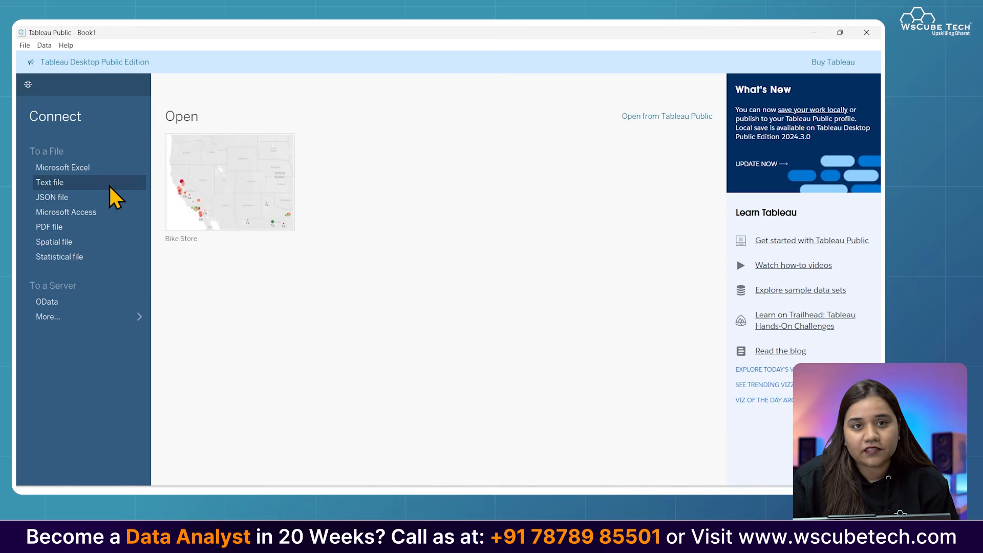
Connect to the customer_shopping_data text file in the Tableau folder as the data source
click(109, 186)
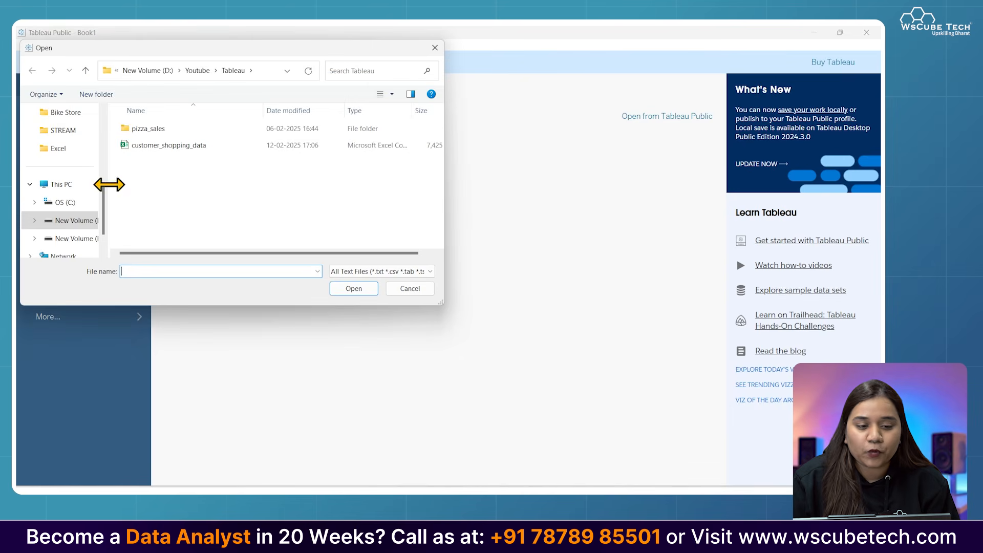
click(156, 145)
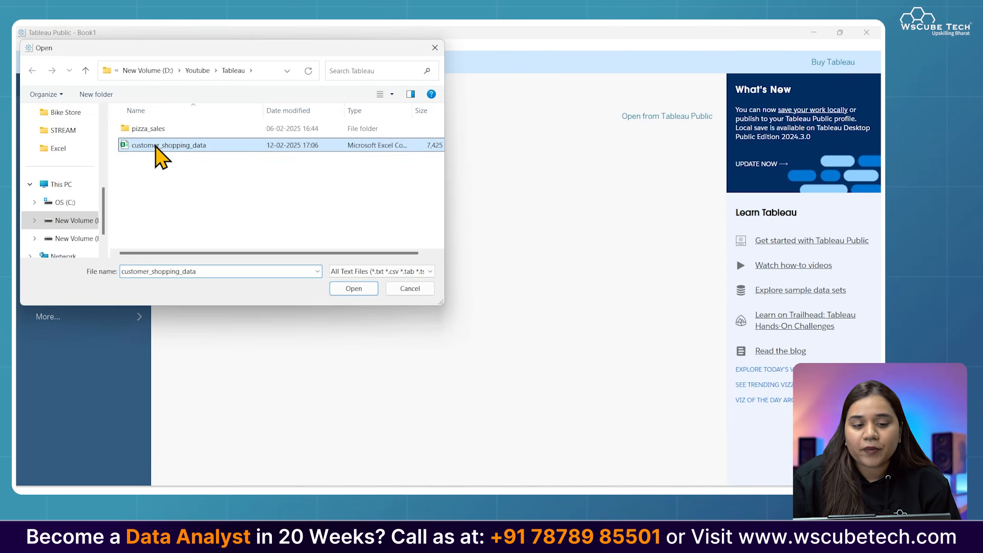
click(364, 296)
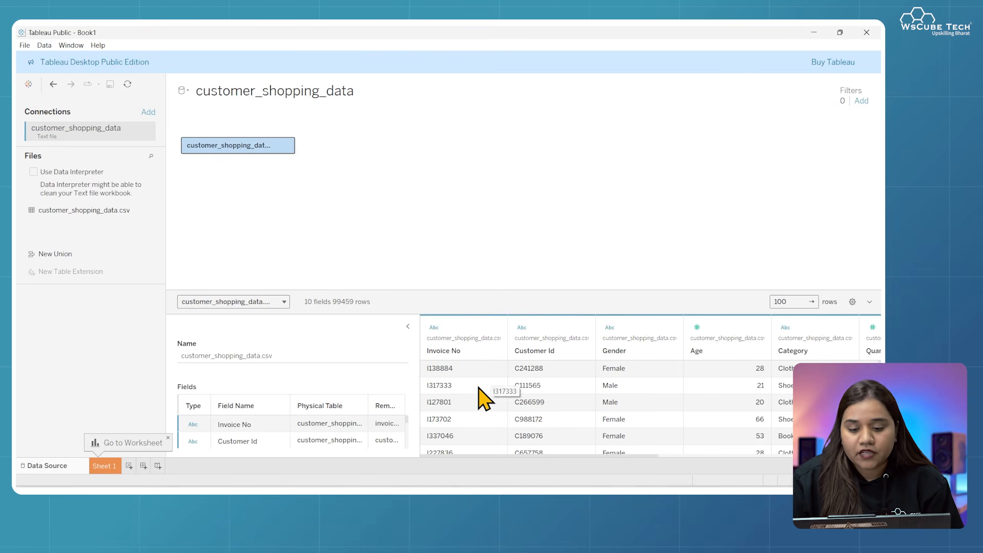
Examine the columns and sample rows of the customer_shopping_data preview, from Invoice No through Shopping Mall
scroll(478, 399, down, 1)
scroll(563, 436, right, 1)
scroll(614, 421, right, 4)
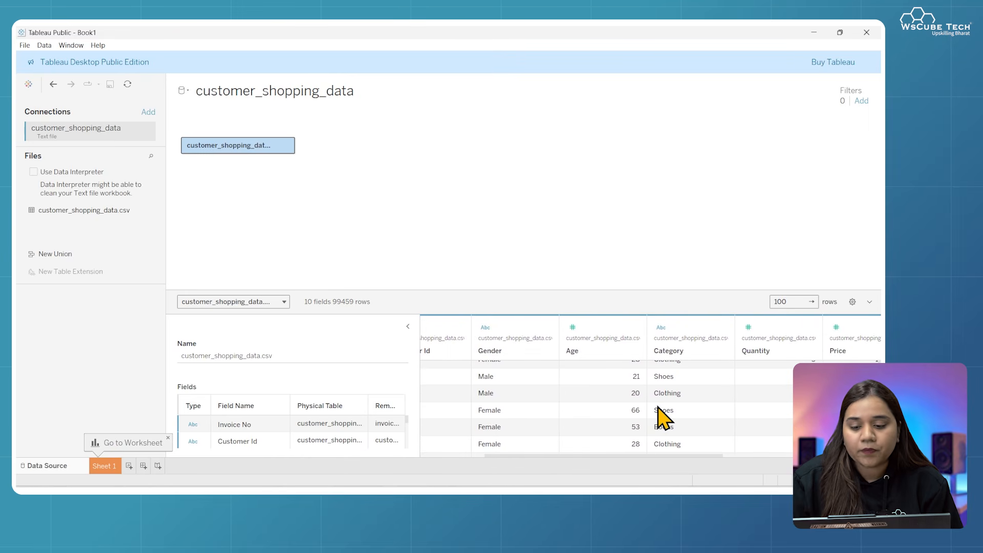
scroll(574, 450, right, 2)
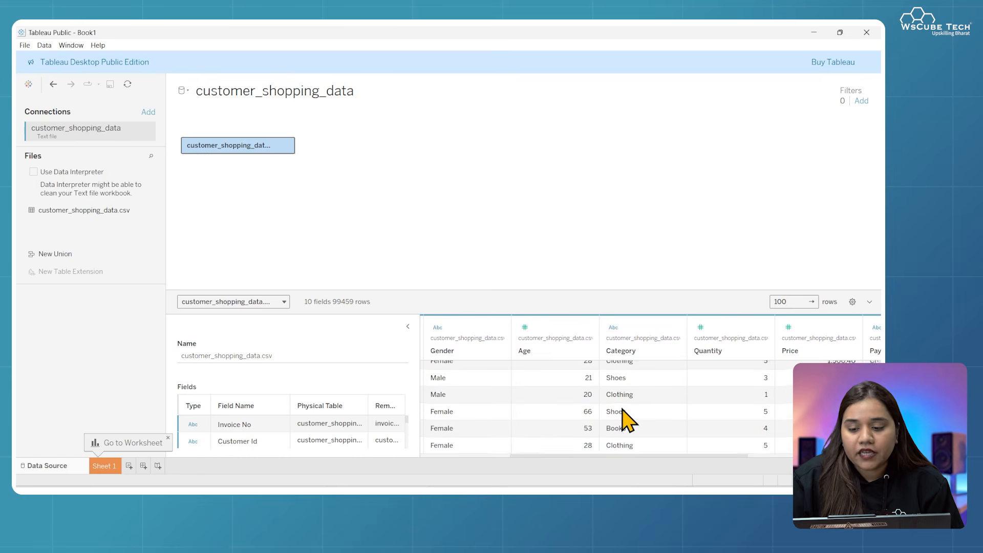
scroll(702, 419, right, 5)
scroll(657, 422, right, 3)
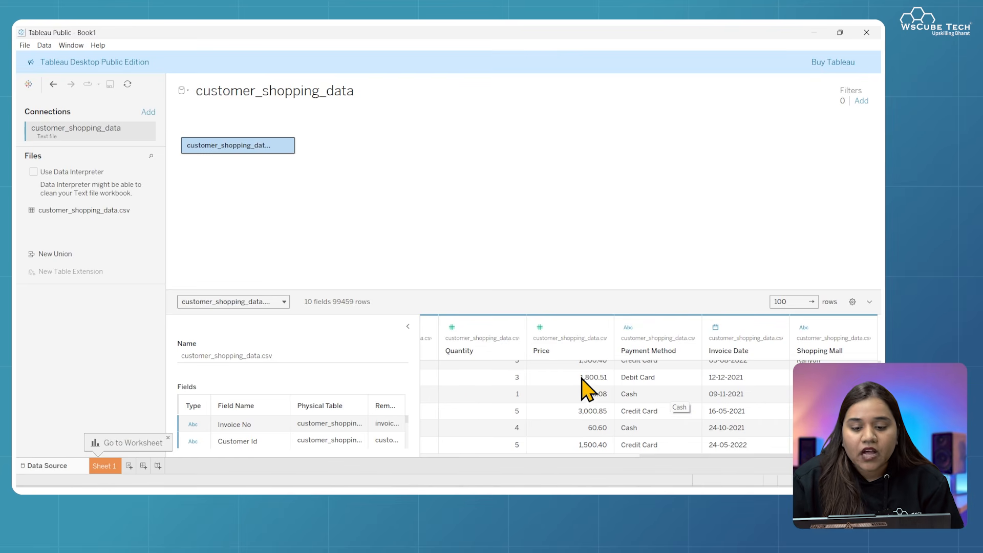
scroll(576, 390, left, 1)
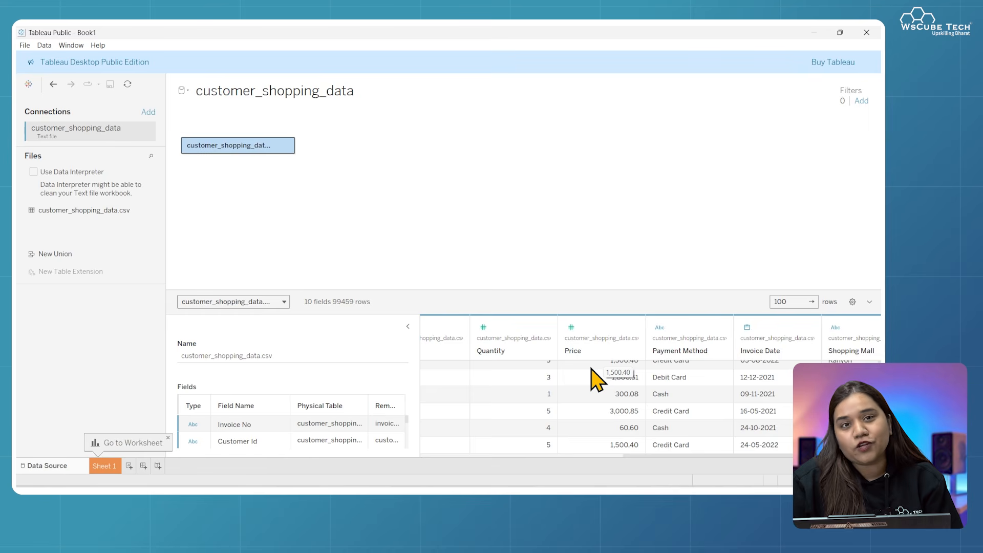
Create a calculated field named Sales from the Price column with the formula [Price]*[Quantity]
click(632, 328)
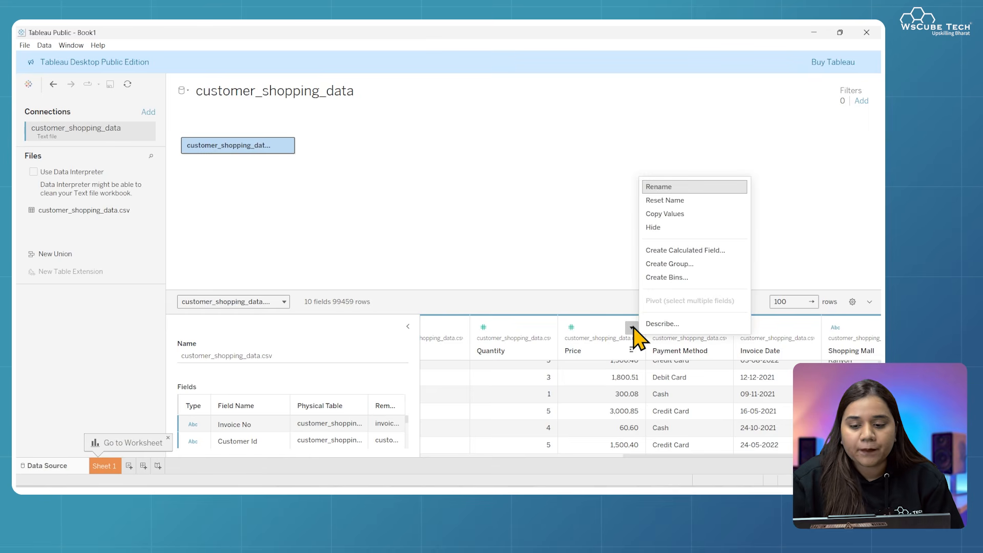
click(675, 250)
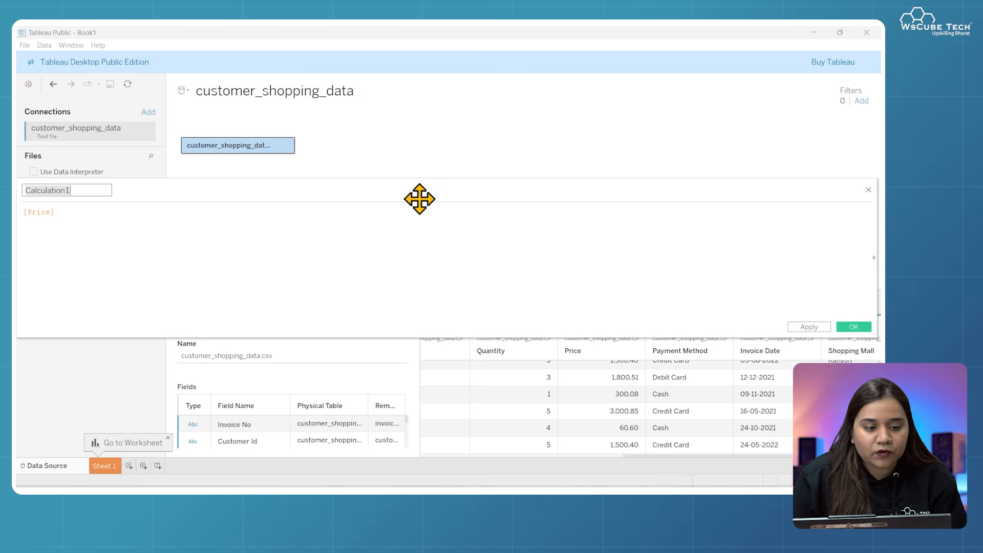
key(BackSpace)
text(Sales)
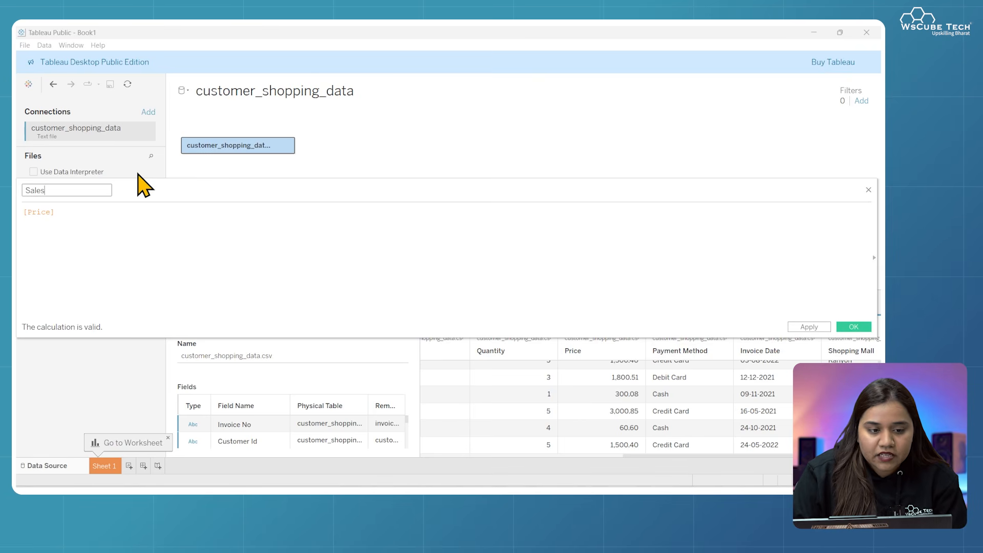
click(107, 213)
text(*[Quantity])
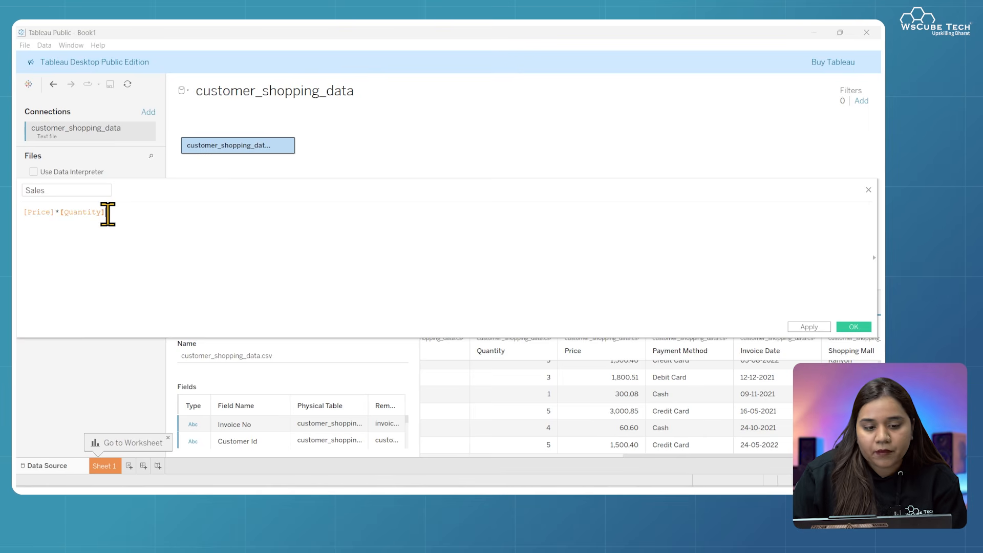
click(851, 328)
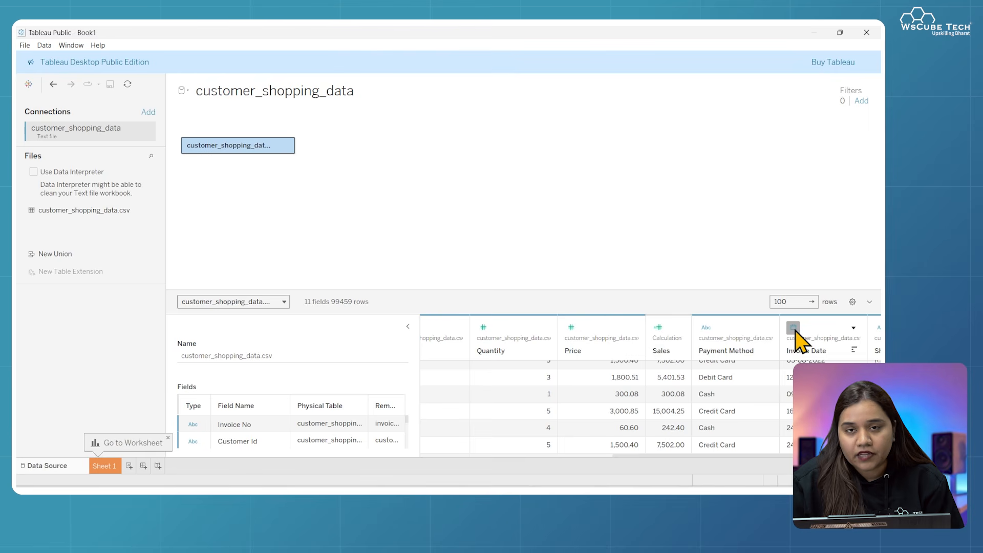
Check the data type options of the Price column and review the preview back to its first columns
click(571, 330)
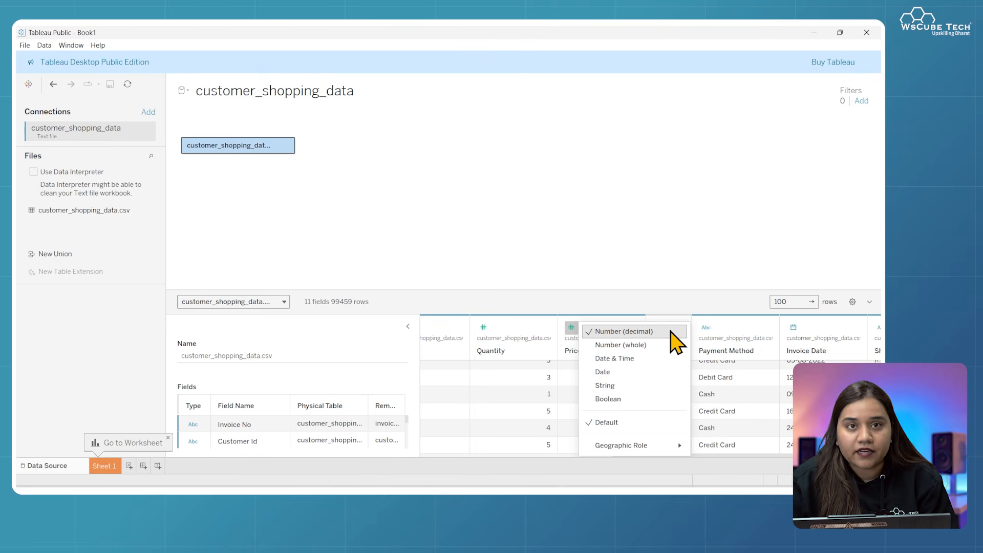
click(636, 259)
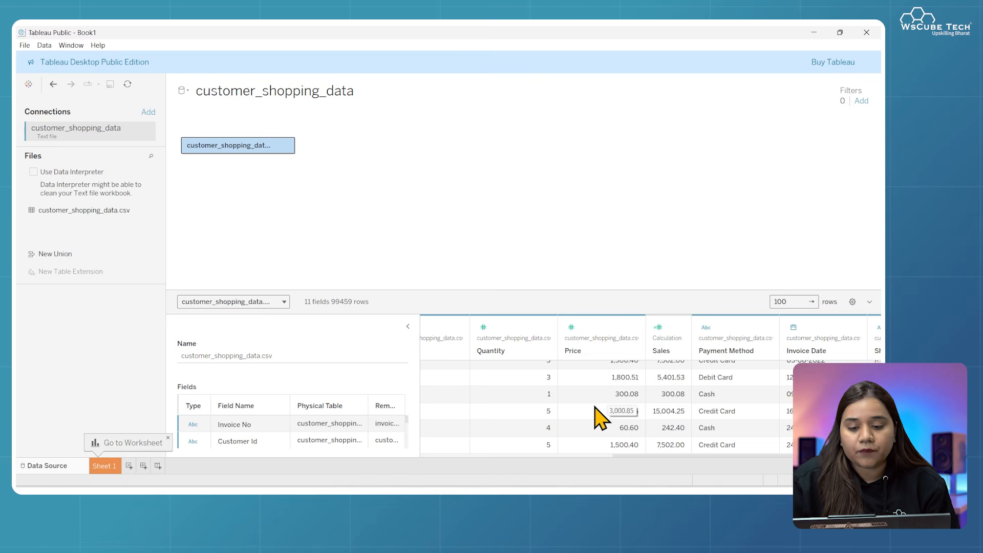
click(558, 387)
scroll(556, 386, left, 1)
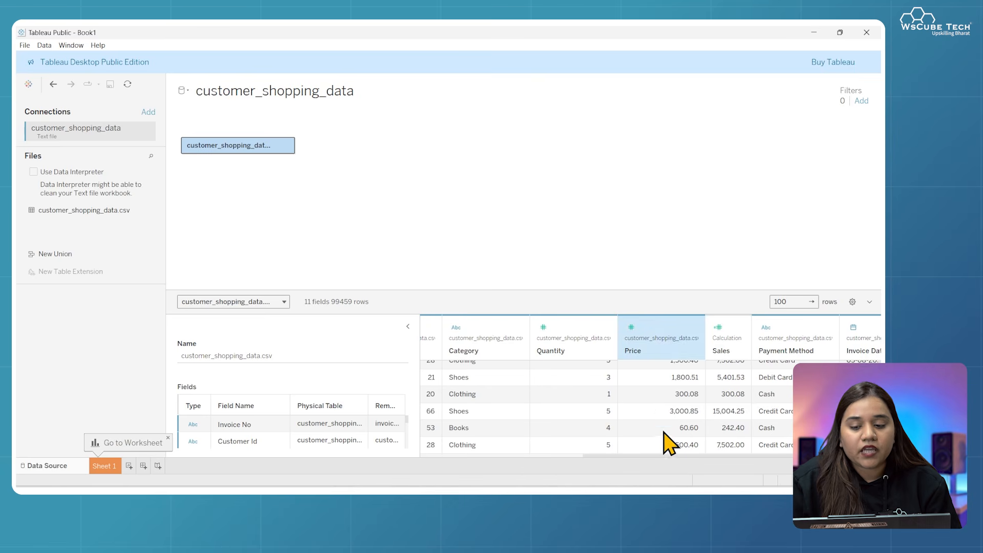
scroll(643, 408, left, 2)
scroll(643, 408, left, 3)
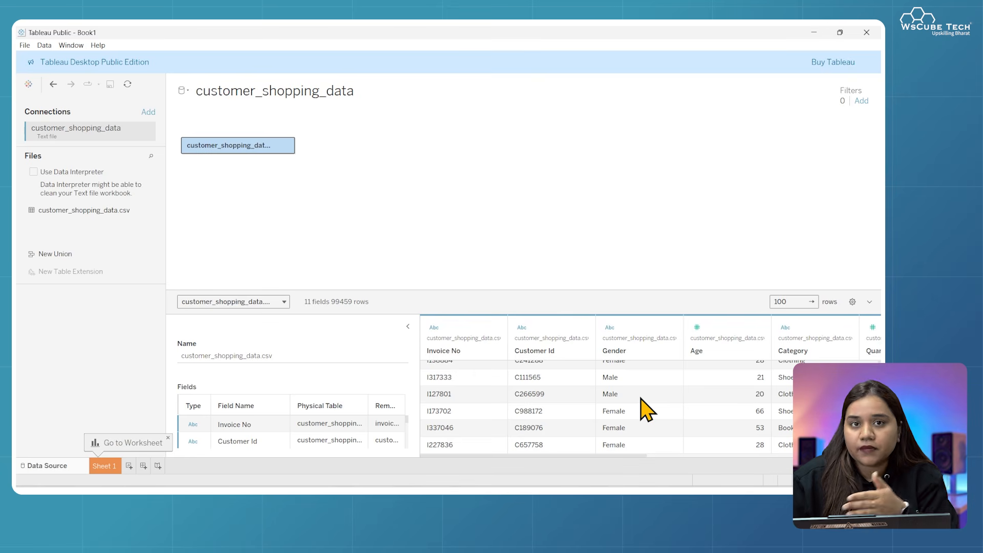
Open Sheet 1 and examine the available fields, including Category, Gender, Invoice Date, Payment Method, Shopping Mall, Quantity, Price and Sales
click(105, 465)
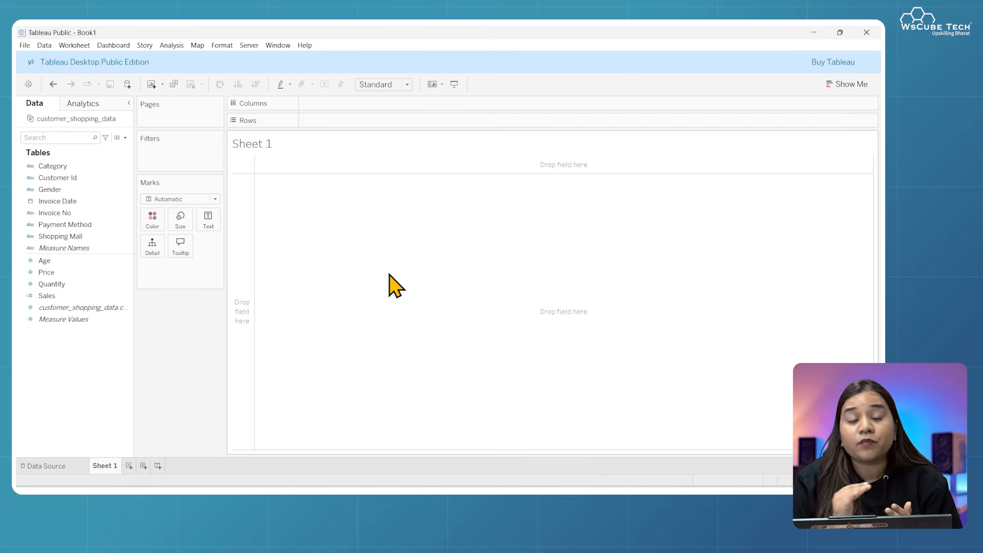
click(79, 296)
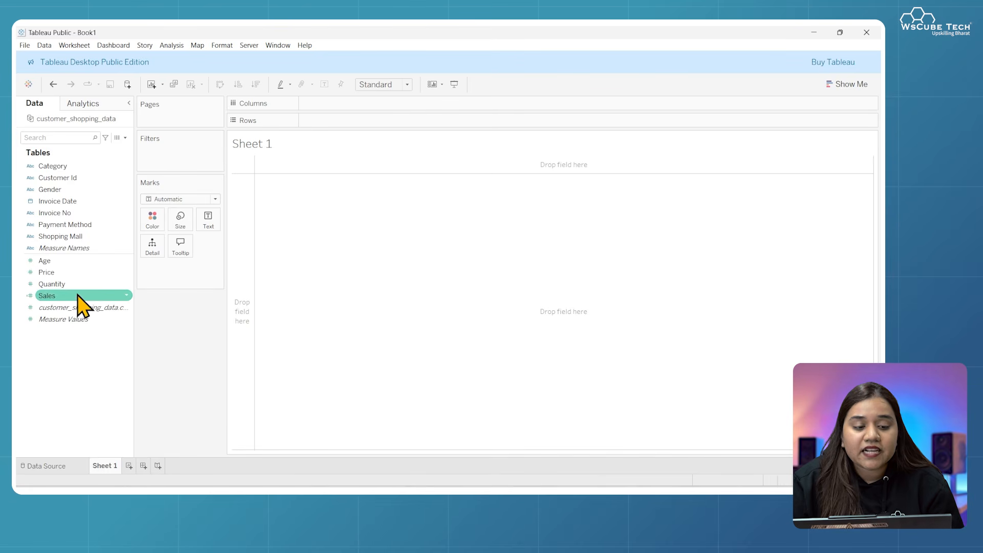
click(110, 167)
click(102, 284)
click(105, 200)
click(111, 190)
click(102, 295)
click(119, 226)
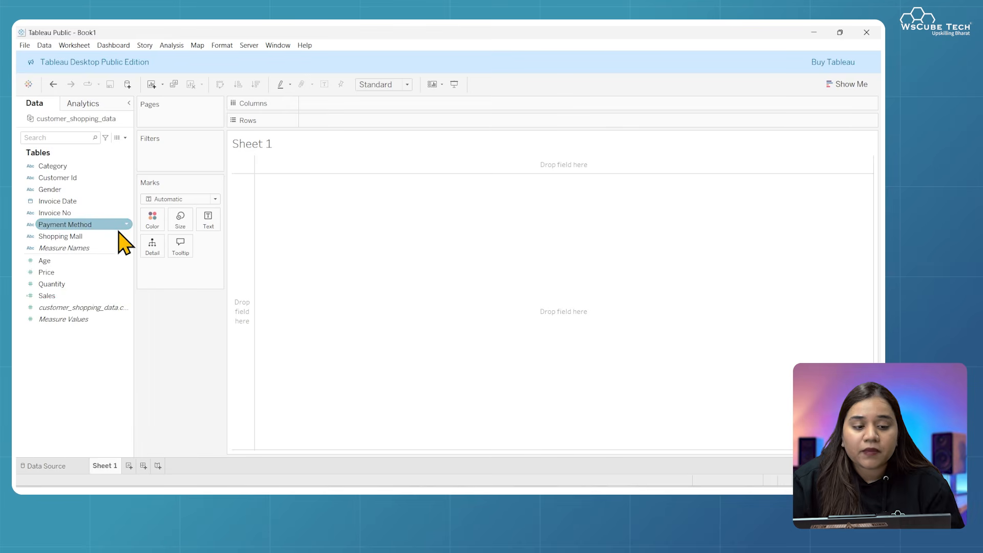
click(104, 272)
click(103, 236)
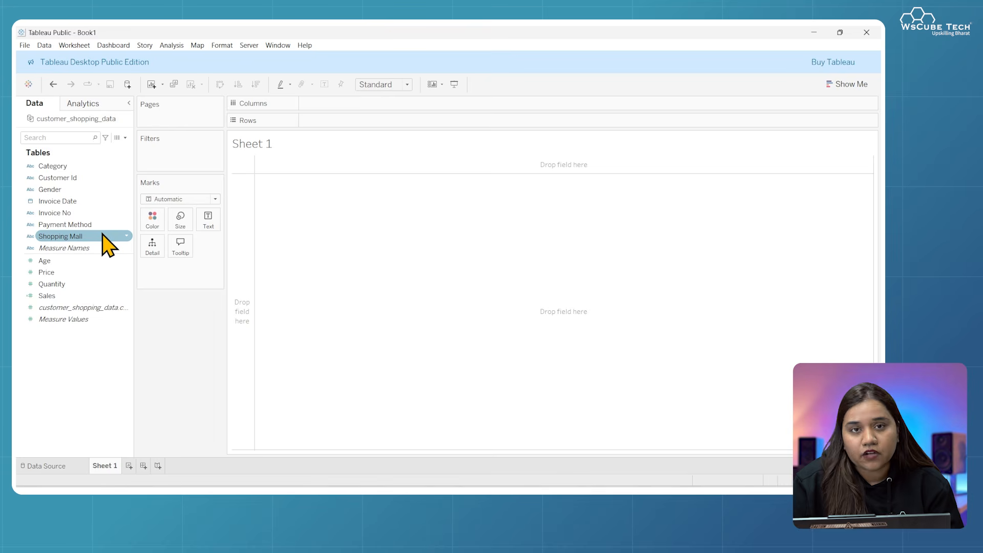
click(74, 307)
Build a horizontal bar chart of Sales by Shopping Mall, sorted in descending order and excluding the Null mall
drag(80, 296, 392, 107)
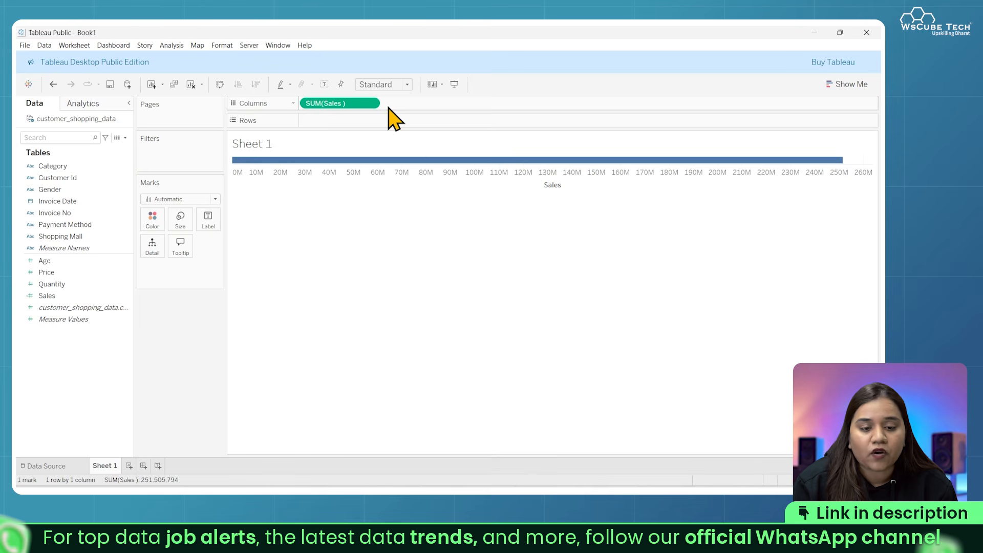
drag(90, 237, 342, 132)
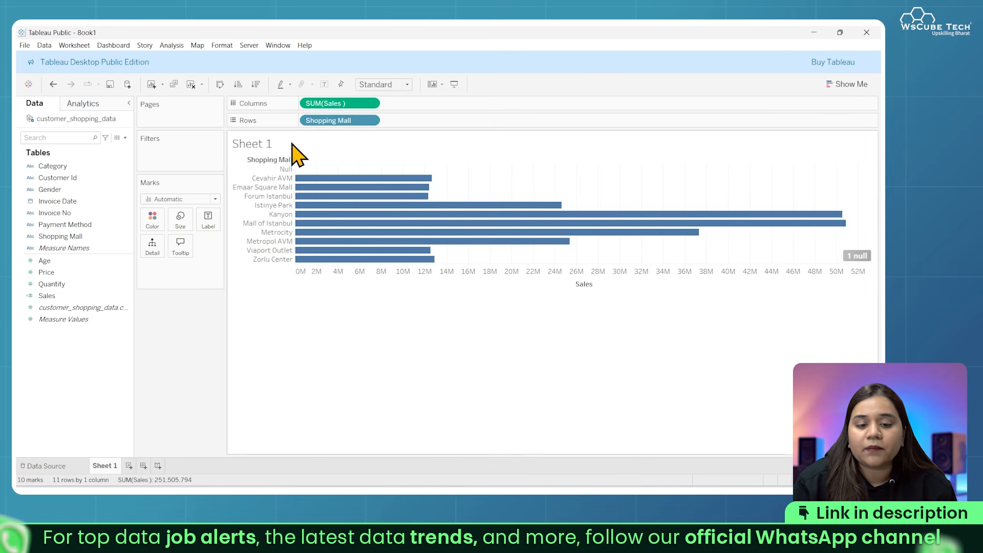
click(255, 84)
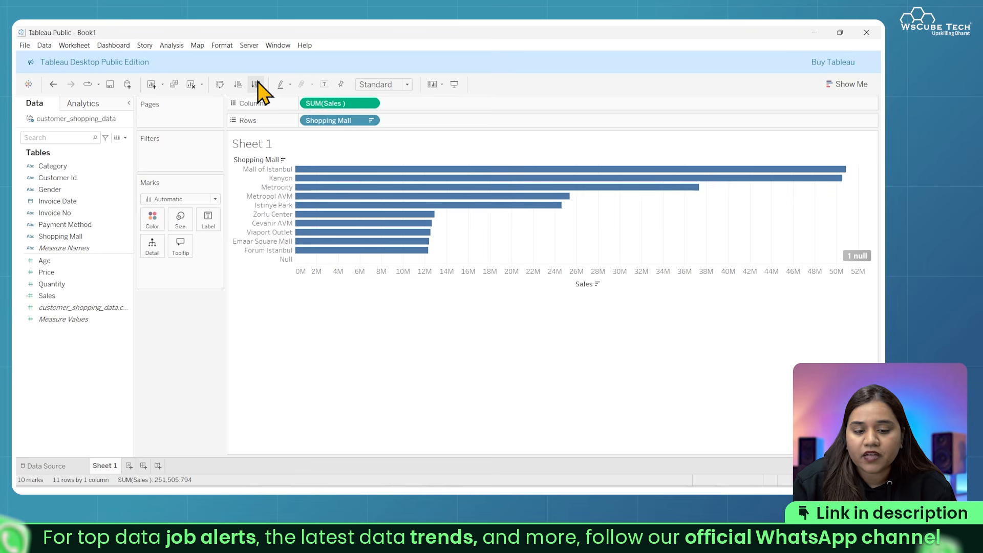
right_click(286, 259)
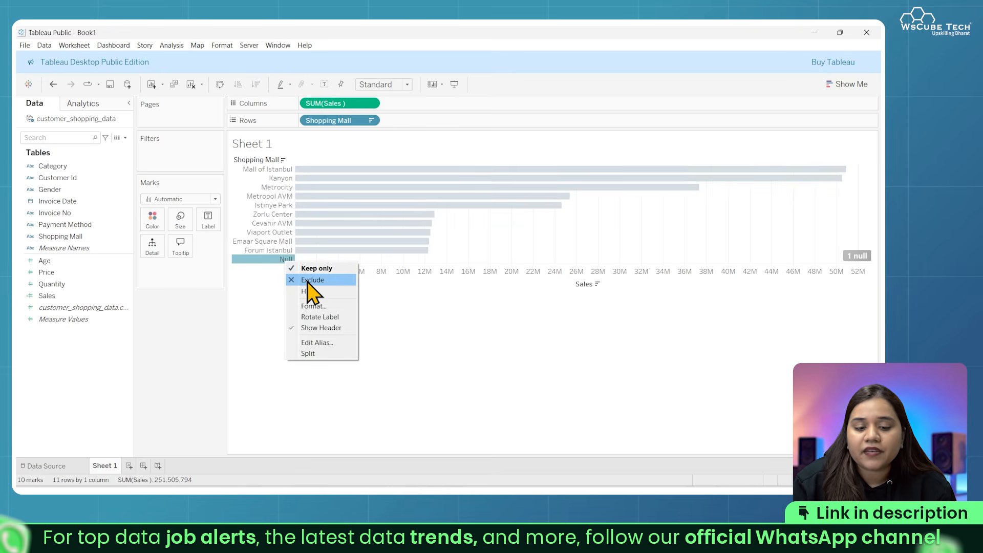
click(310, 280)
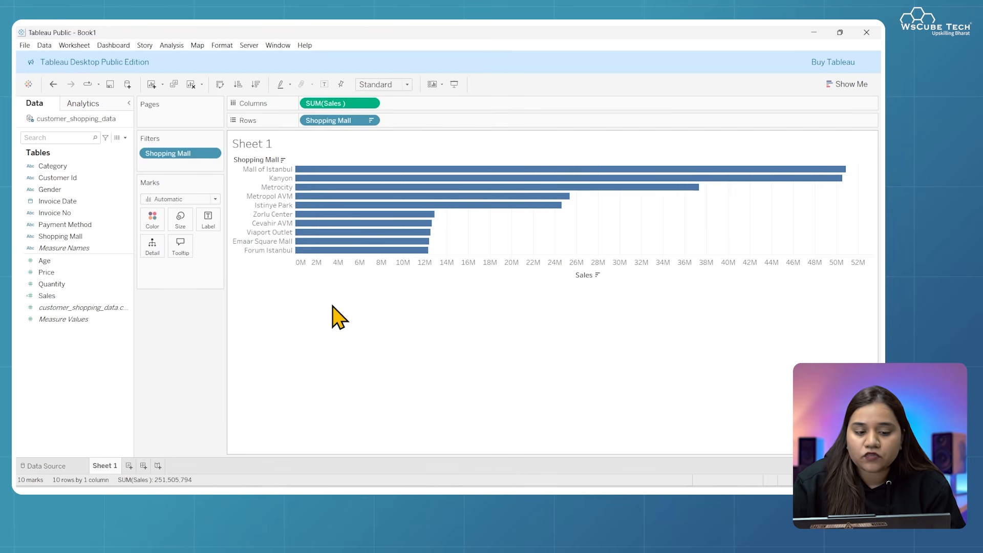
Rename Sheet 1 as Sales by Malls
double_click(104, 466)
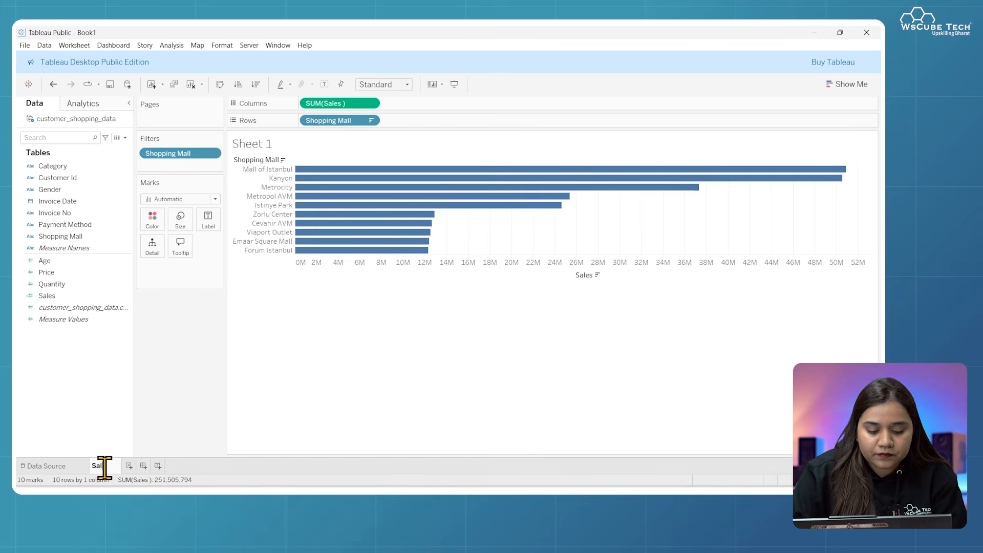
text(Sales by Malls)
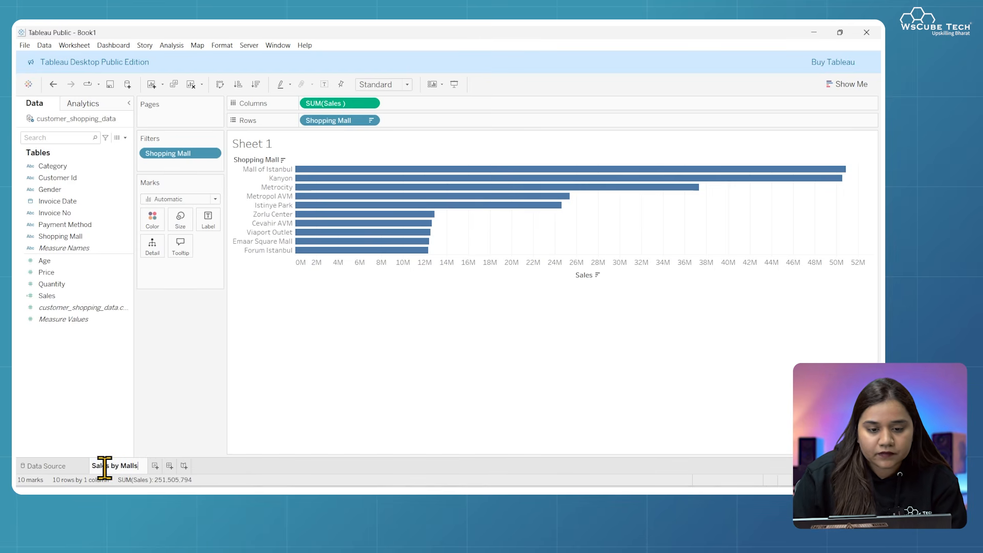
key(Return)
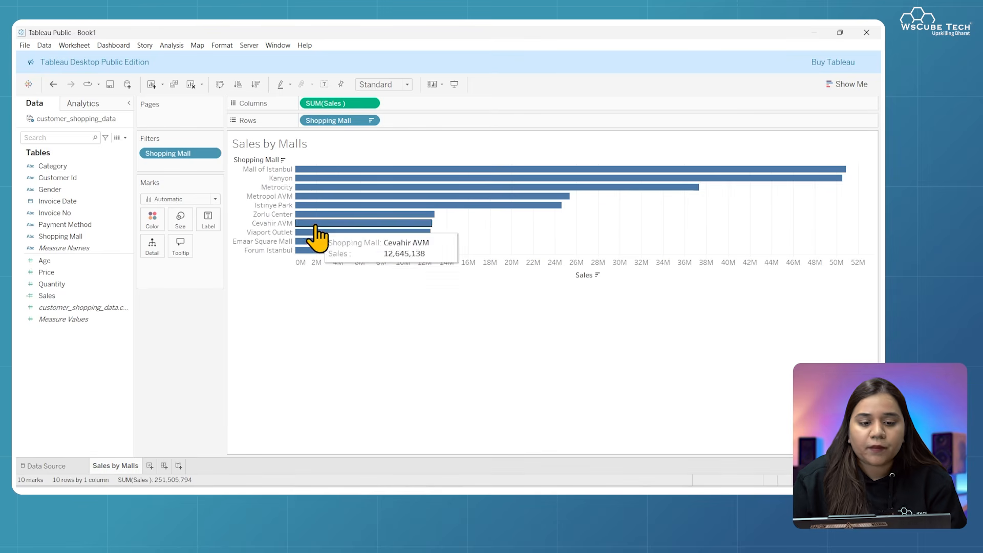
Add a new worksheet and chart Sales in rows against Payment Method in columns
click(149, 465)
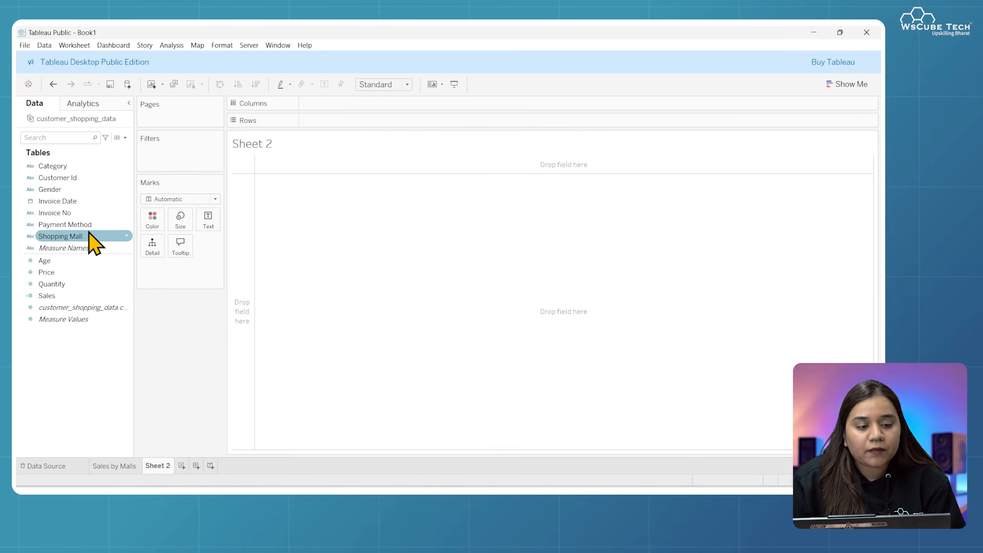
drag(72, 225, 315, 105)
drag(77, 295, 338, 121)
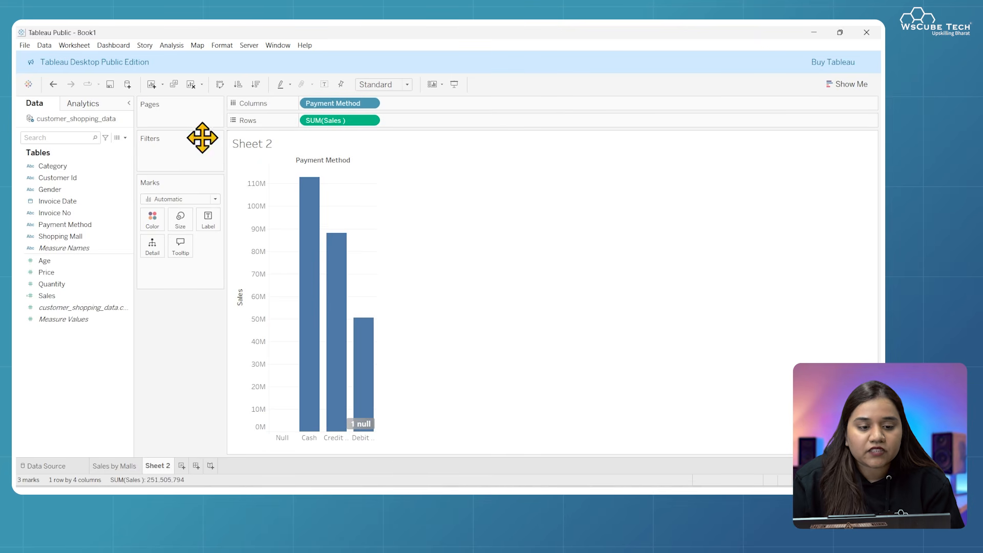
Apply the Shopping Mall filter from Sales by Malls to all worksheets using this data source, and return to Sheet 2
click(125, 466)
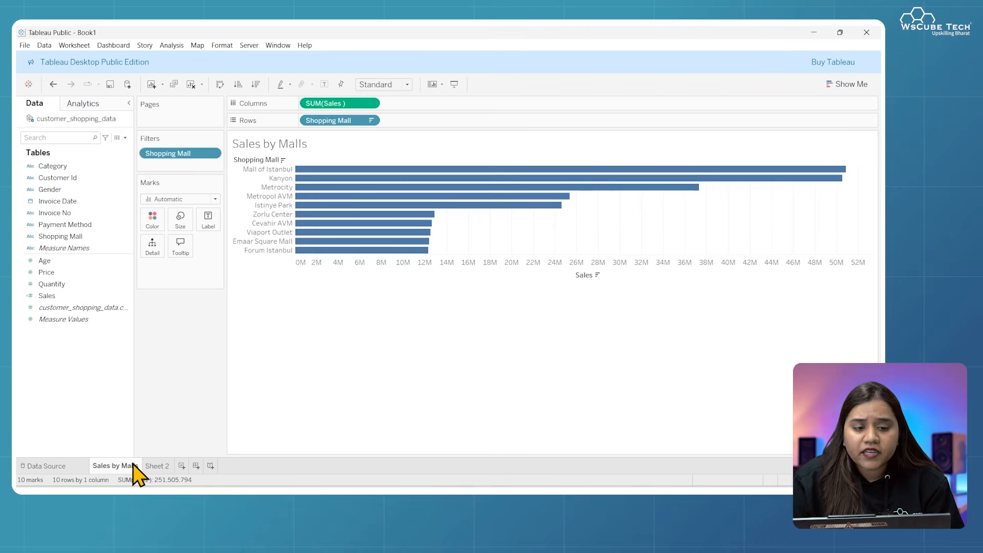
right_click(205, 157)
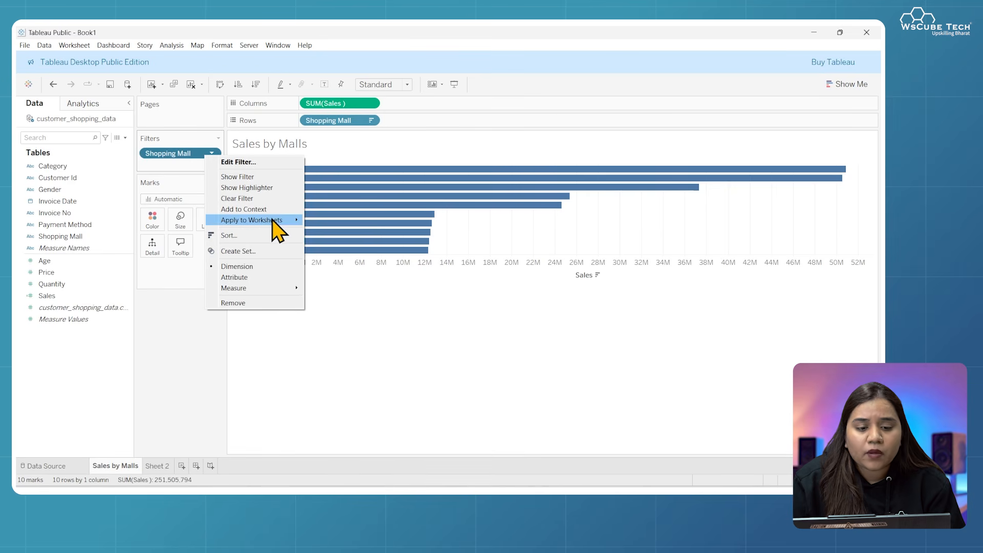
mouse_move(274, 222)
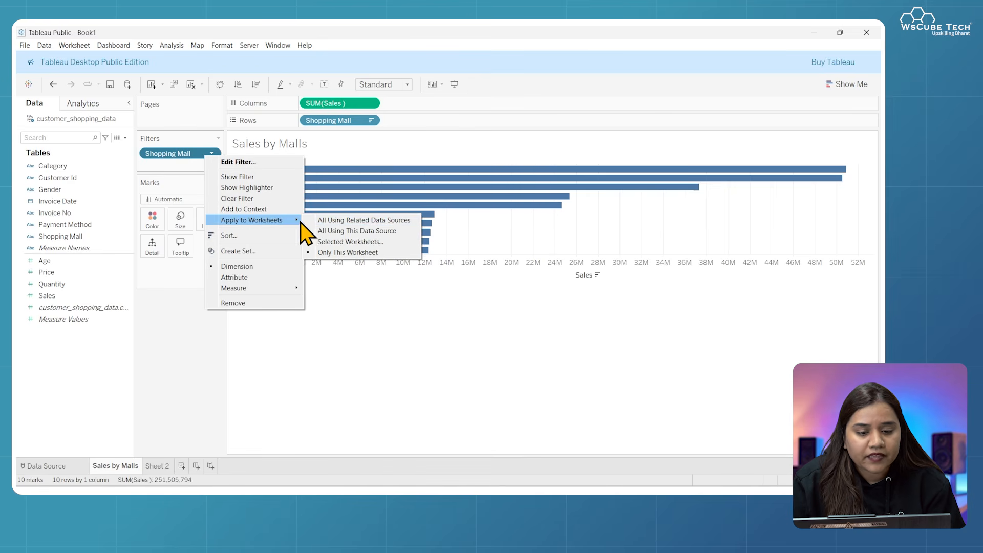
click(348, 231)
click(162, 467)
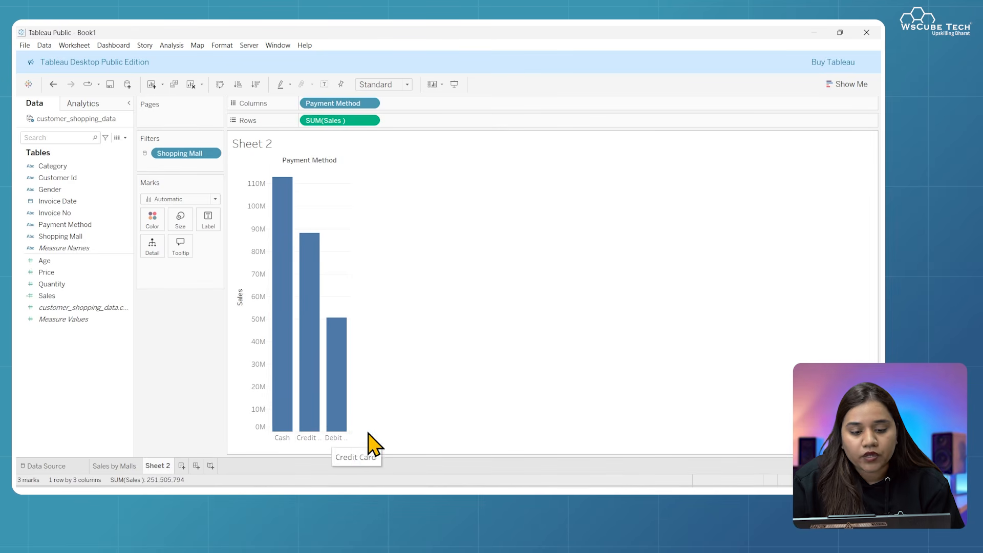
mouse_move(319, 428)
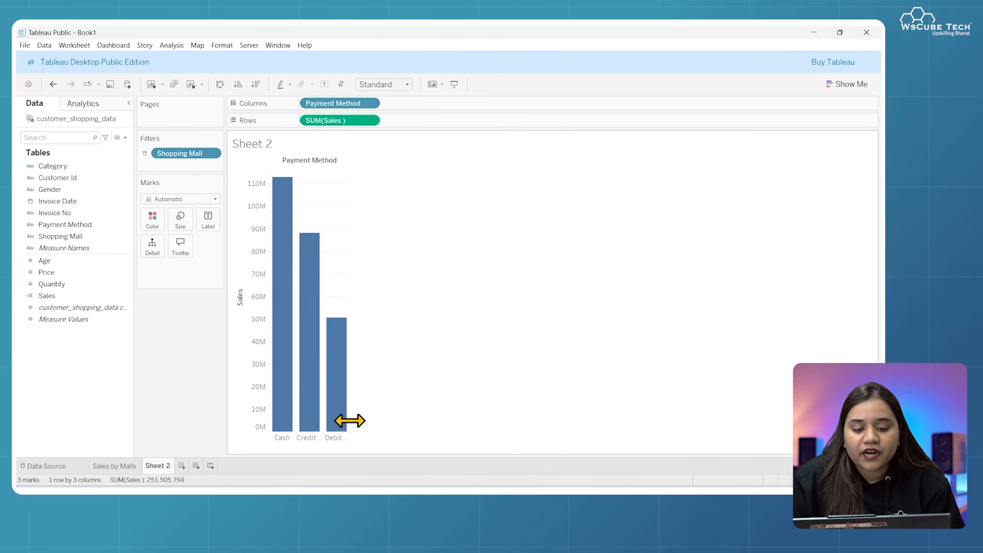
Turn the Payment Method sales chart into a pie chart and fit it to Entire View
click(847, 86)
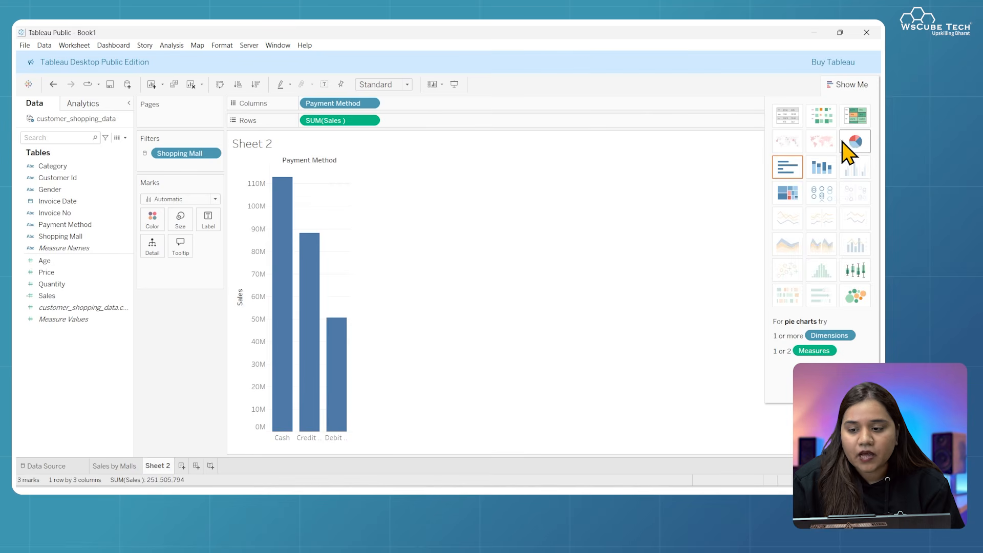
click(856, 145)
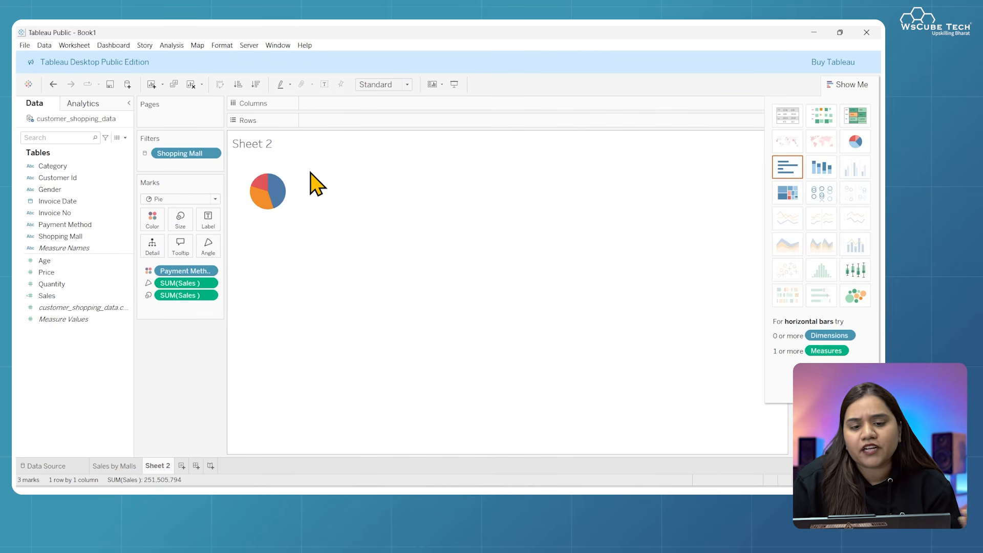
click(407, 84)
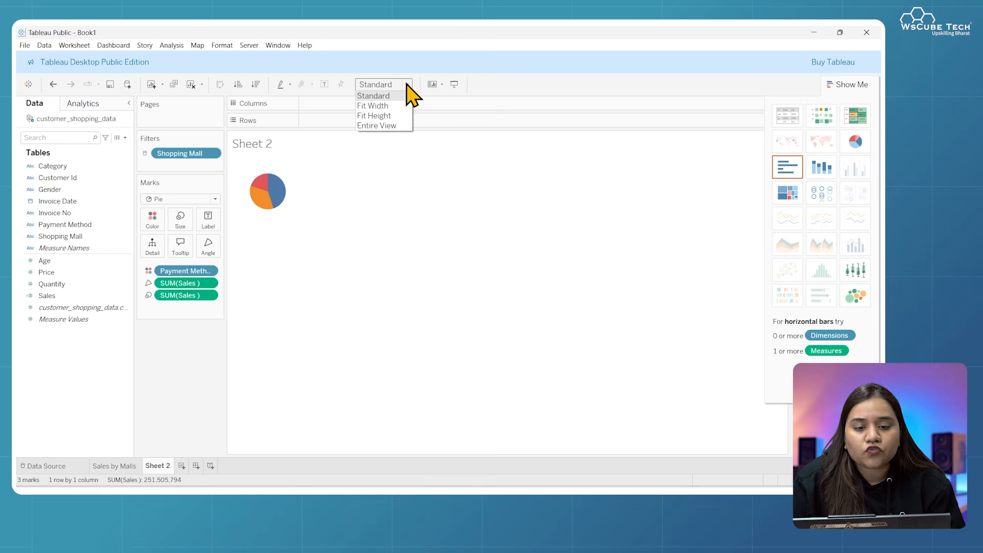
click(394, 128)
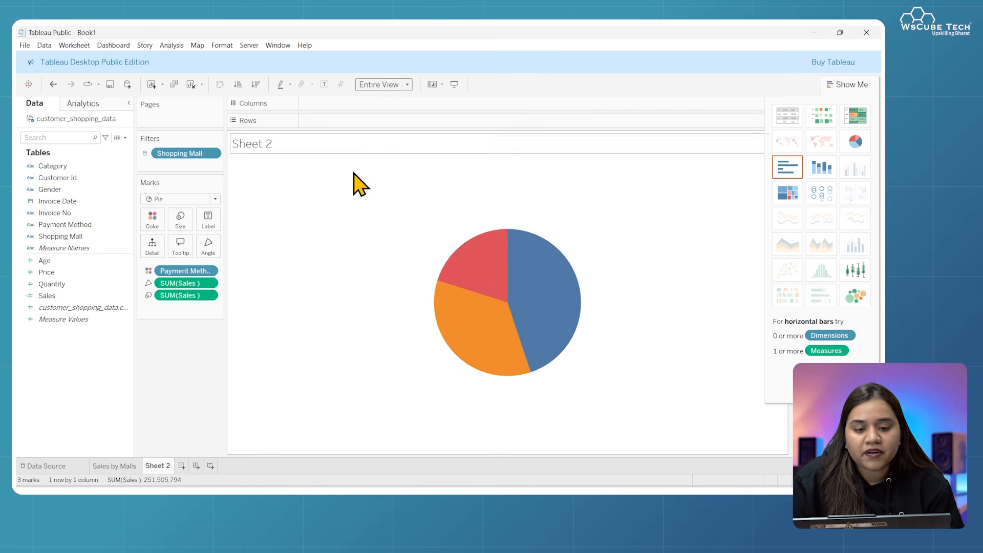
mouse_move(528, 260)
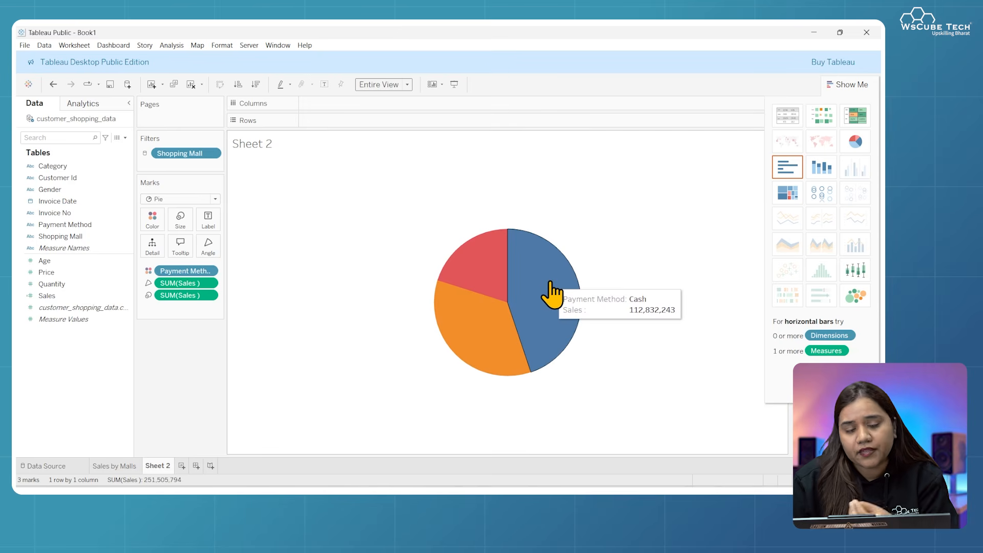
Label the pie slices with Payment Method and Sales, placing Payment Method above Sales
drag(92, 297, 217, 237)
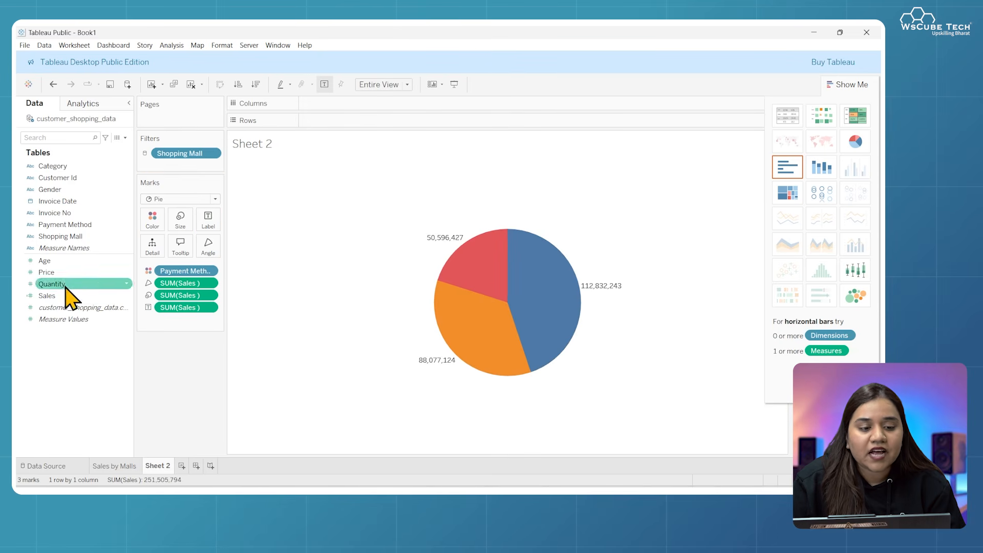
drag(67, 226, 204, 225)
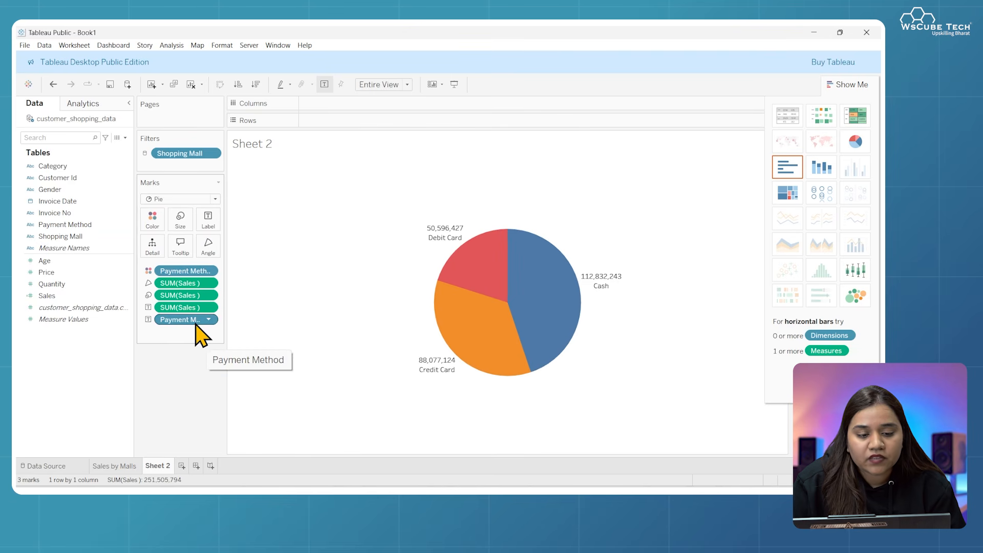
drag(191, 326, 186, 301)
key(ctrl+z)
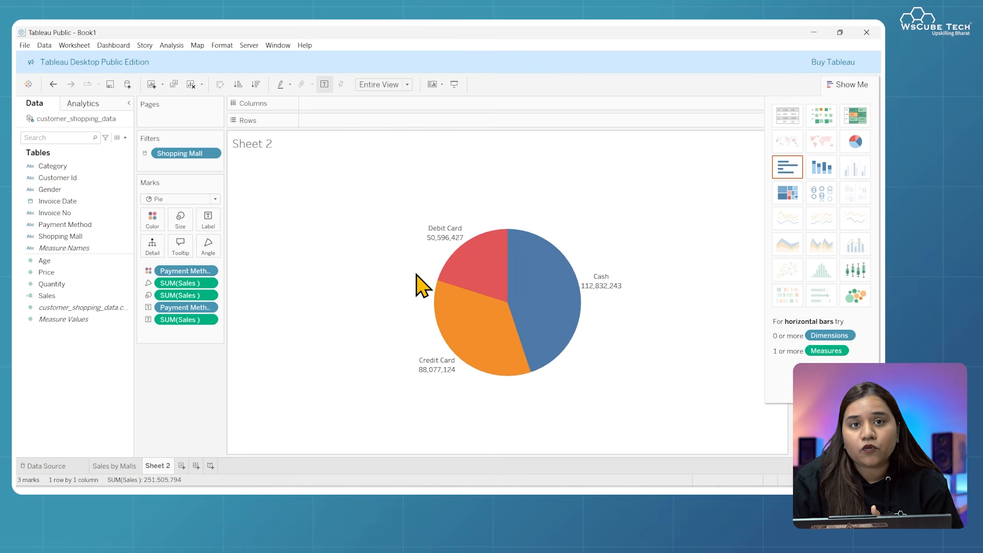
Show the pie's Sales label as Percent of Total using a quick table calculation
right_click(204, 318)
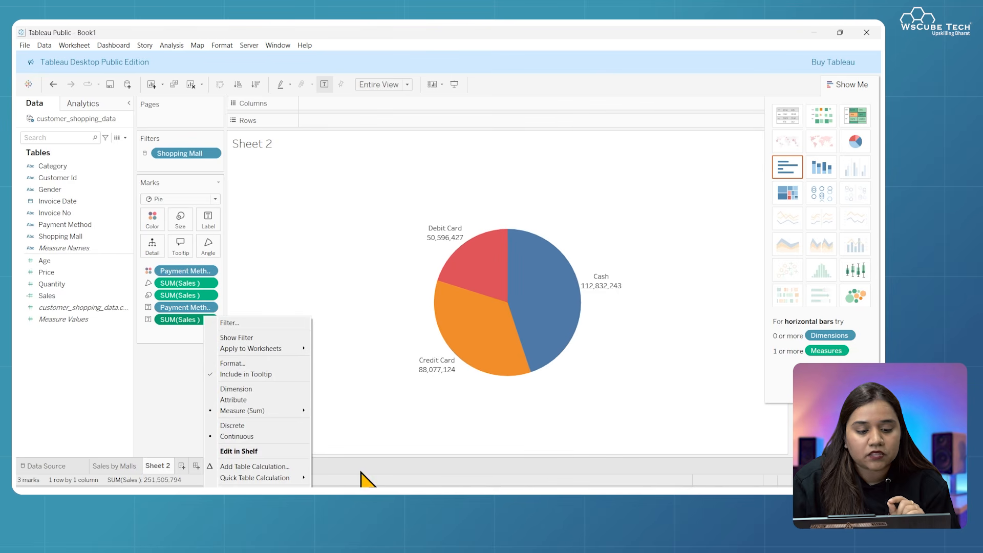
mouse_move(292, 477)
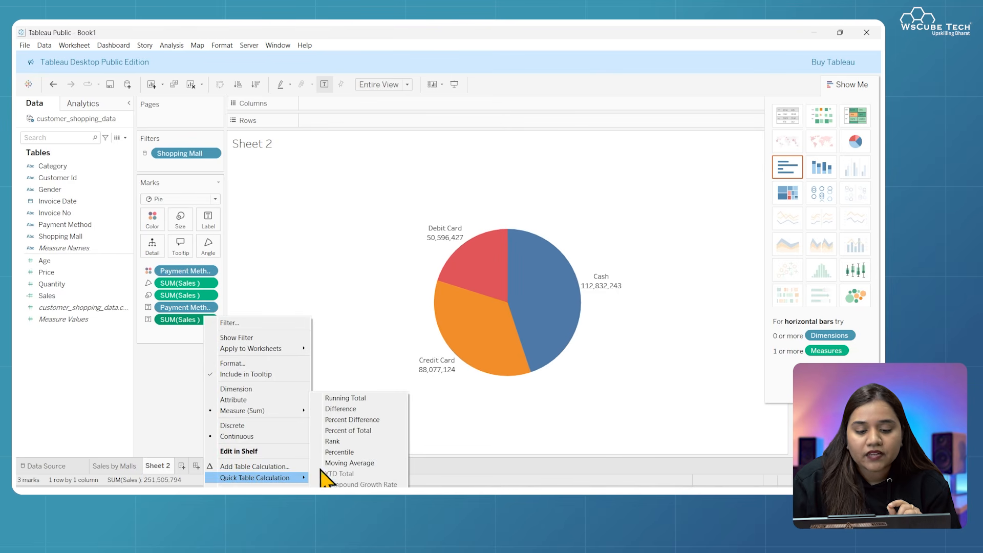
click(363, 431)
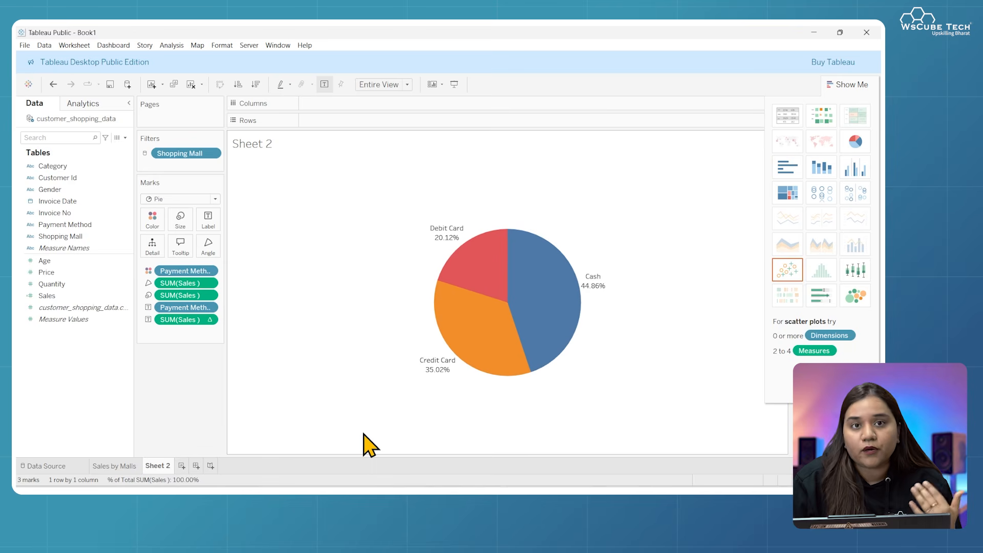
mouse_move(553, 362)
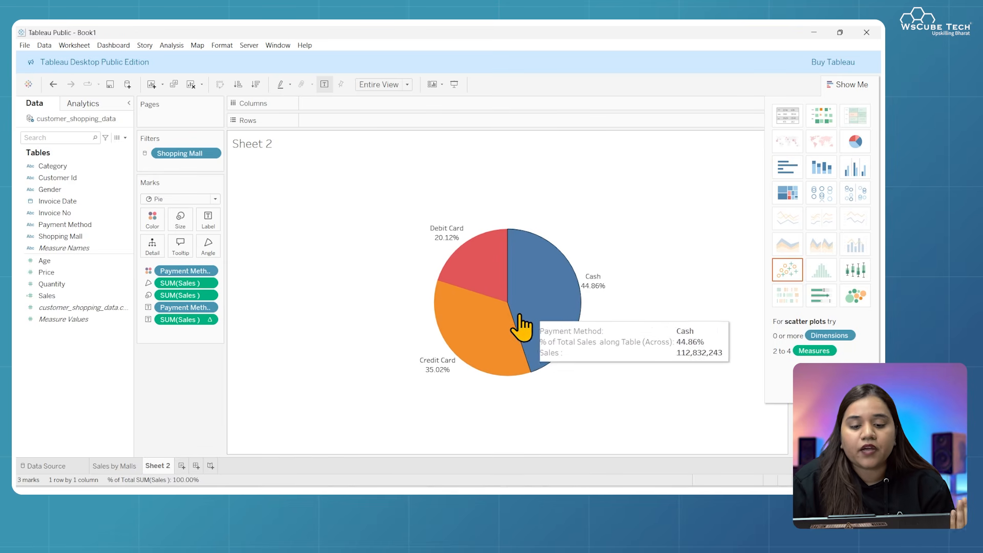
mouse_move(485, 256)
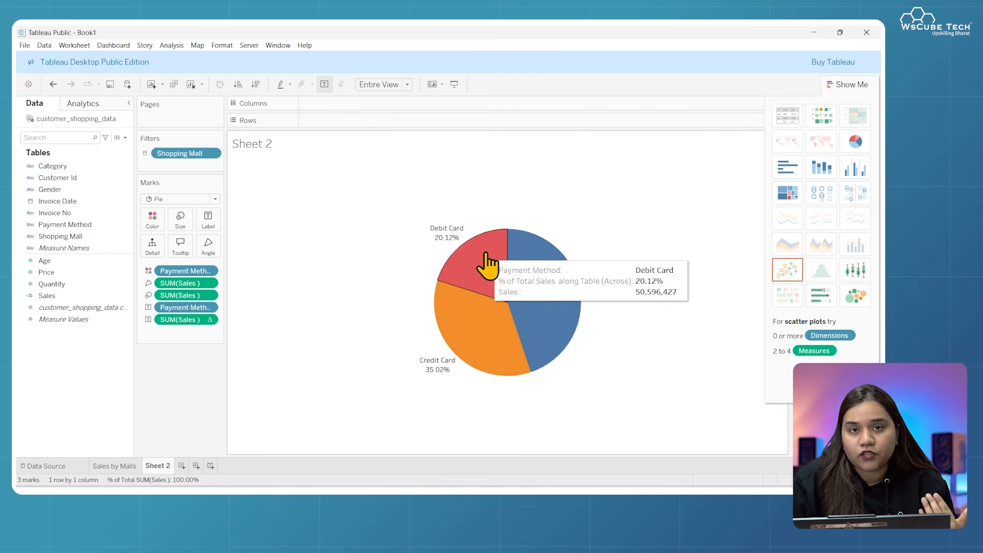
Rename Sheet 2 as Sales by Payment Mode
double_click(158, 466)
text(Sale)
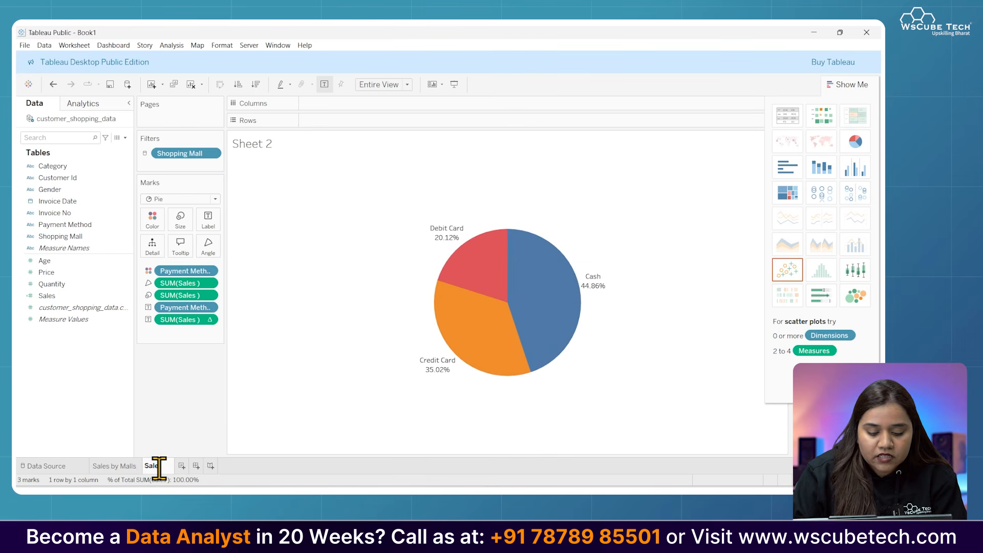
text(s by Payment Mode)
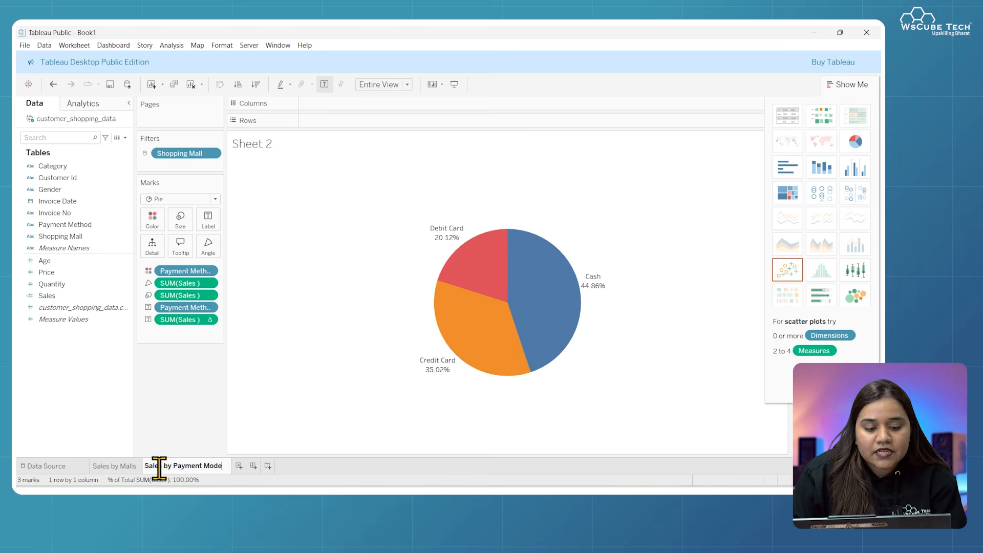
Add a new worksheet and chart Sales by Gender as a pie chart
click(238, 465)
click(58, 296)
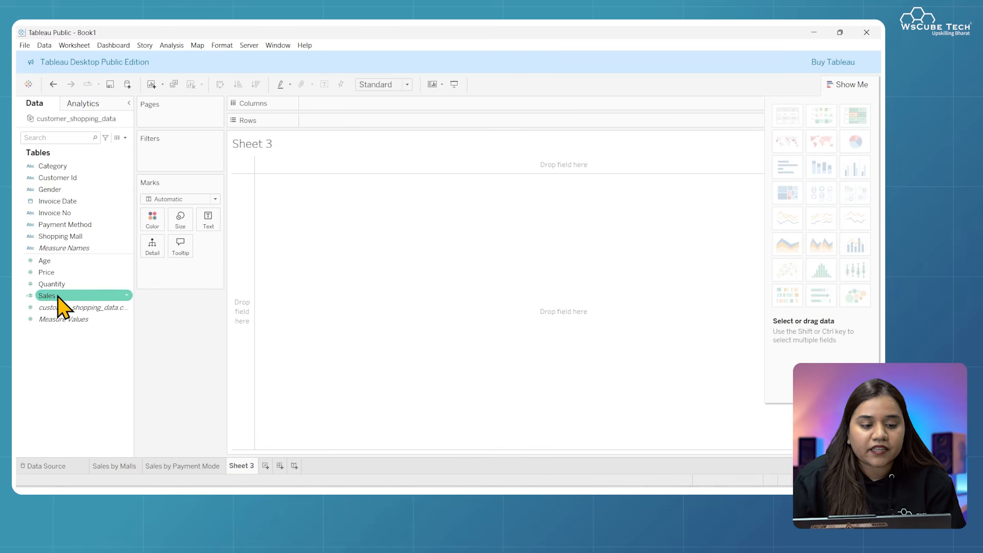
drag(58, 297, 355, 105)
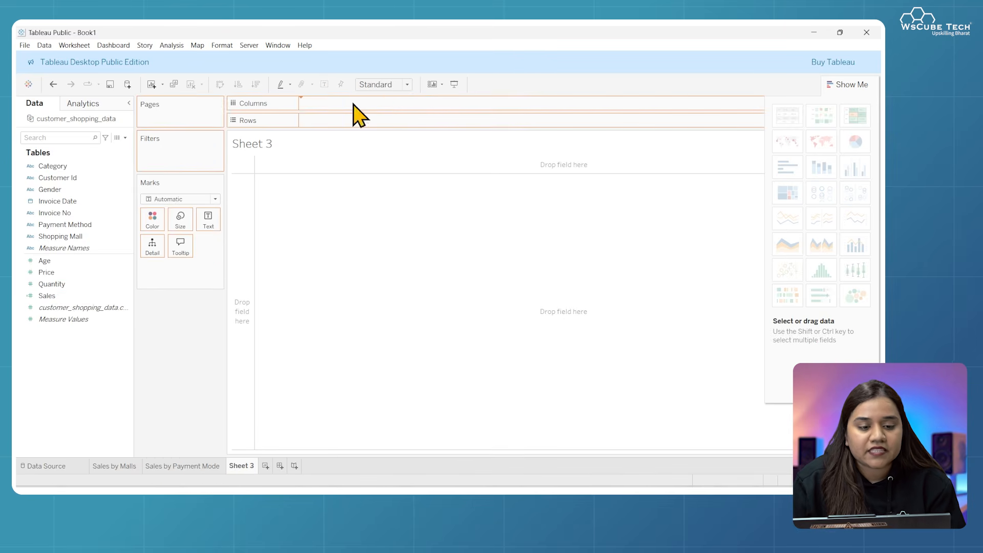
mouse_move(65, 189)
mouse_down()
mouse_move(333, 108)
mouse_move(333, 121)
mouse_up()
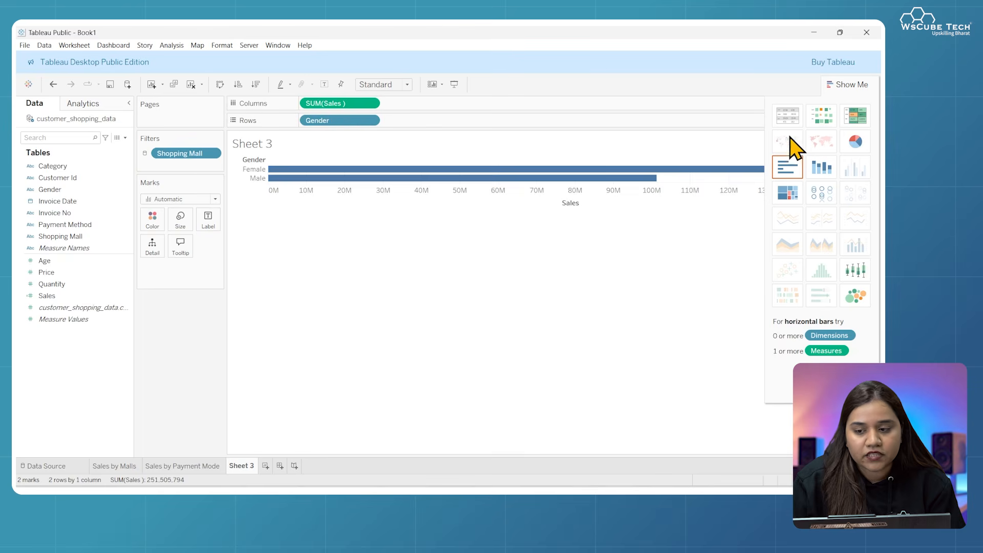
click(854, 142)
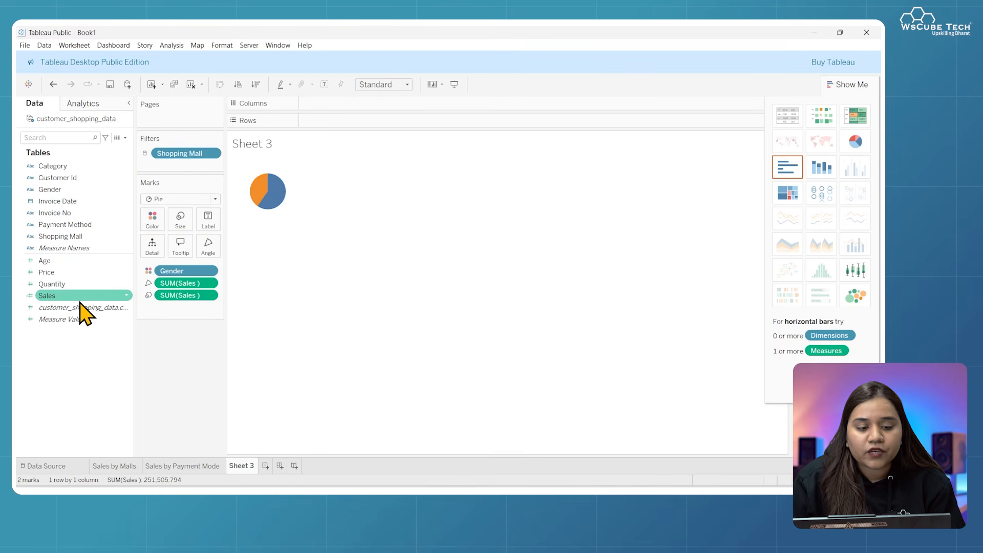
Label the gender pie slices with Gender and Sales, placing Gender above Sales
drag(61, 297, 207, 221)
drag(74, 190, 208, 221)
drag(198, 320, 199, 306)
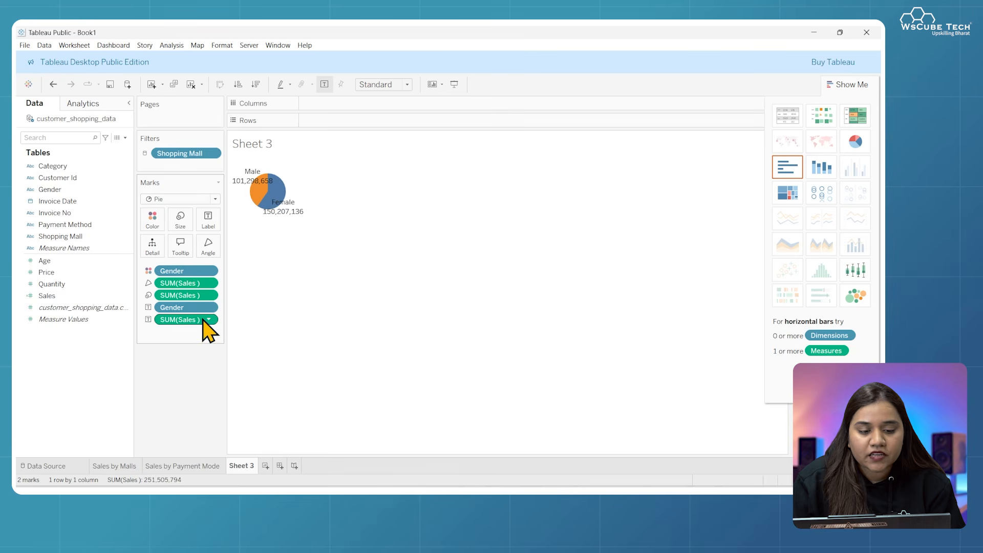
Show the gender pie's Sales label as Percent of Total and fit the chart to Entire View
click(204, 320)
mouse_move(295, 480)
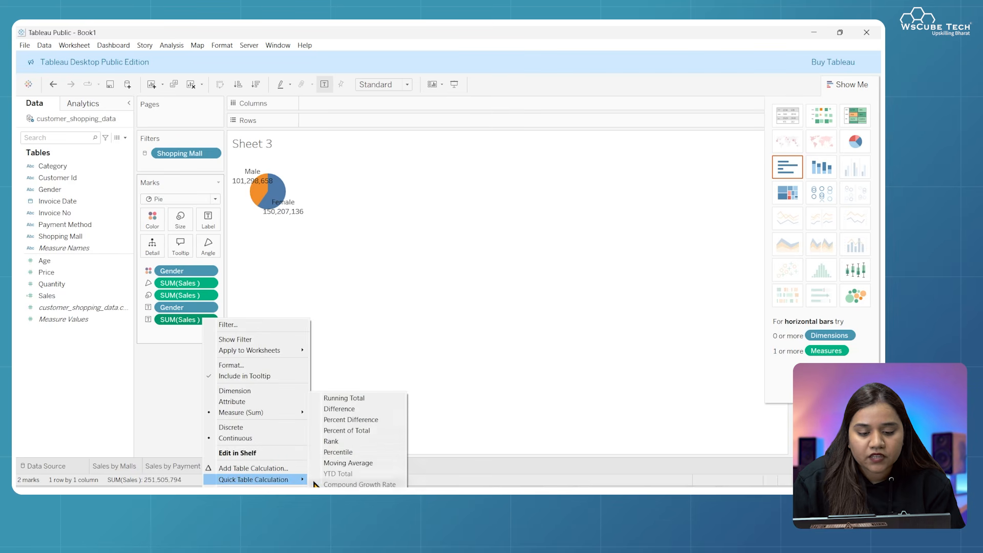
click(371, 430)
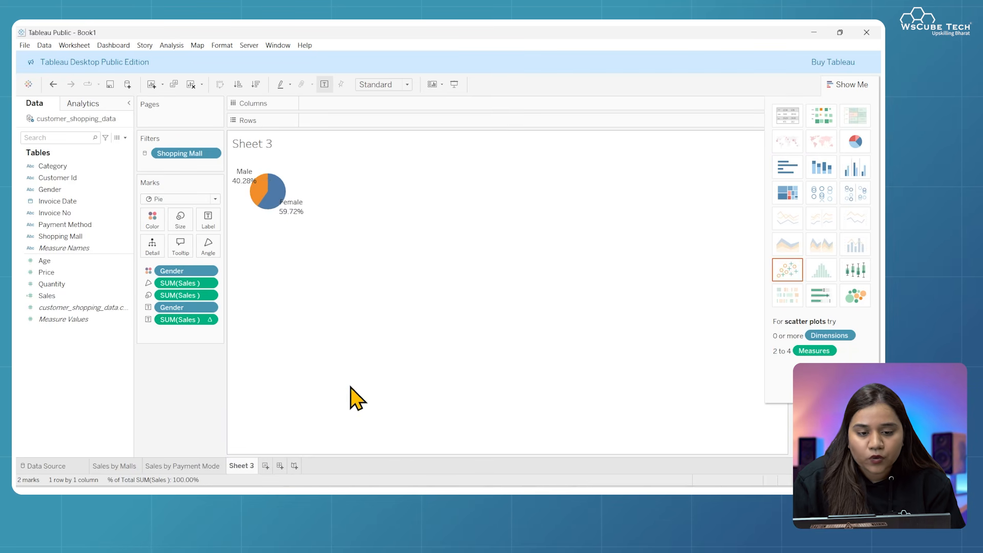
click(405, 85)
click(400, 127)
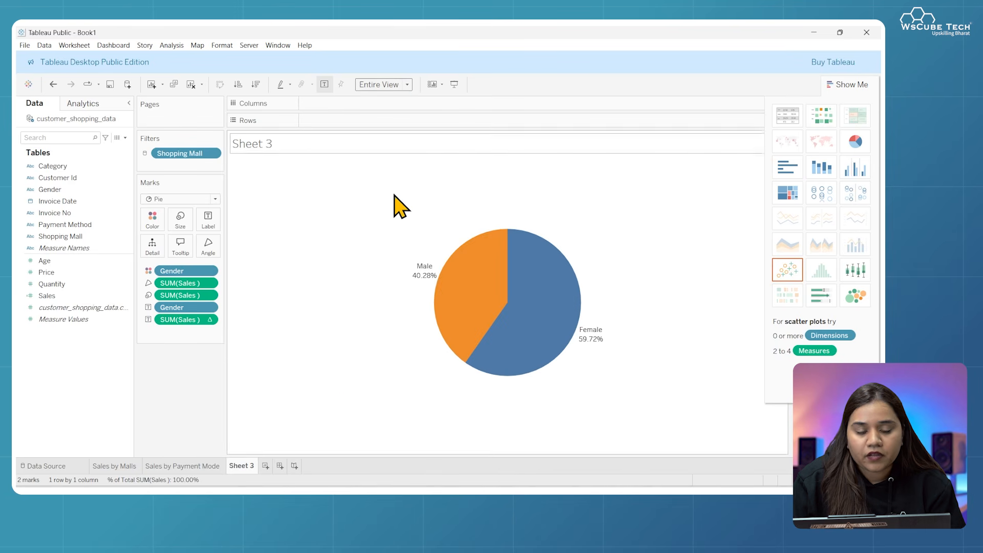
Rename Sheet 3 as Sales by Gender
text(S)
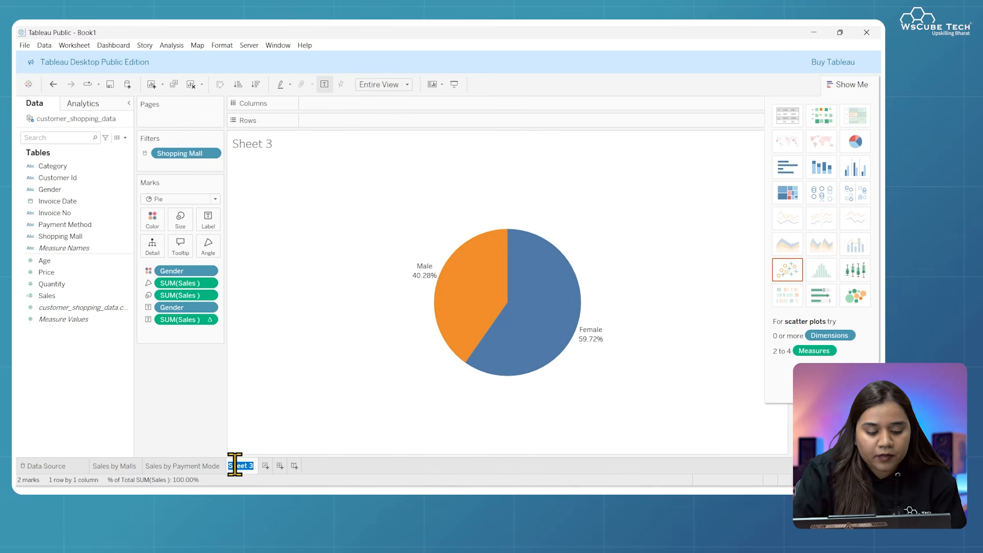
text(ales by Gender)
key(Return)
Add a dashboard and a new worksheet, placing the worksheet before the dashboard
click(300, 466)
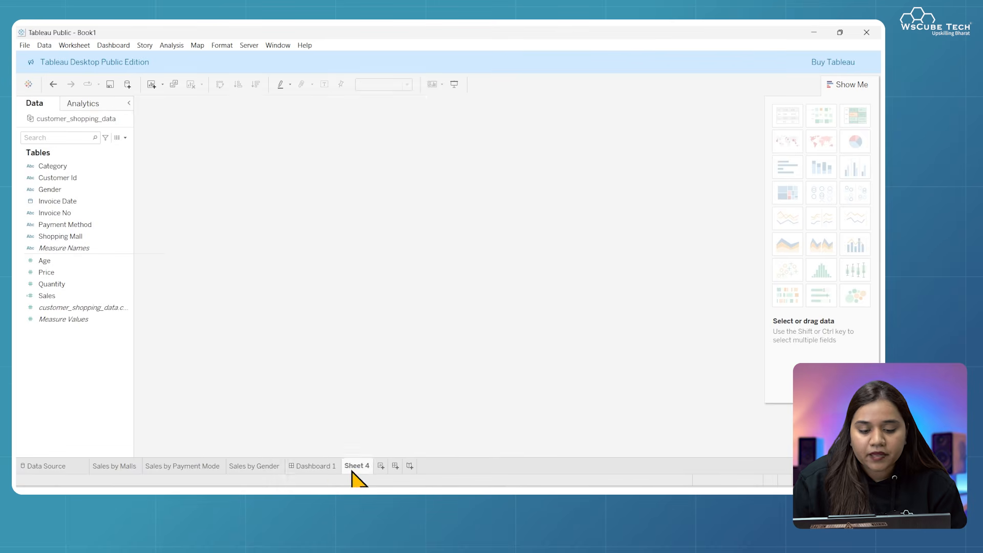
drag(285, 465, 286, 467)
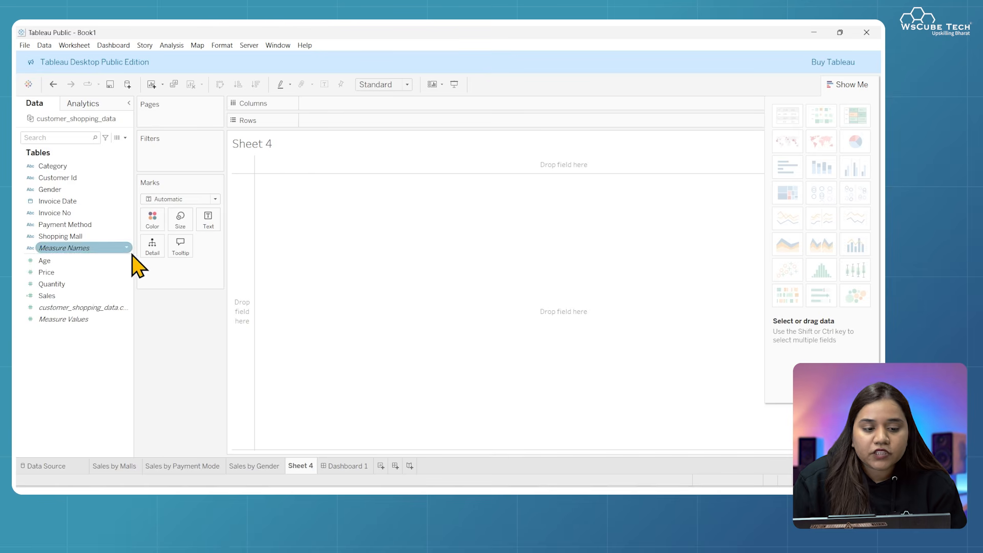
Chart Sales by Category as a treemap and label its tiles with the Sales values
drag(93, 167, 358, 103)
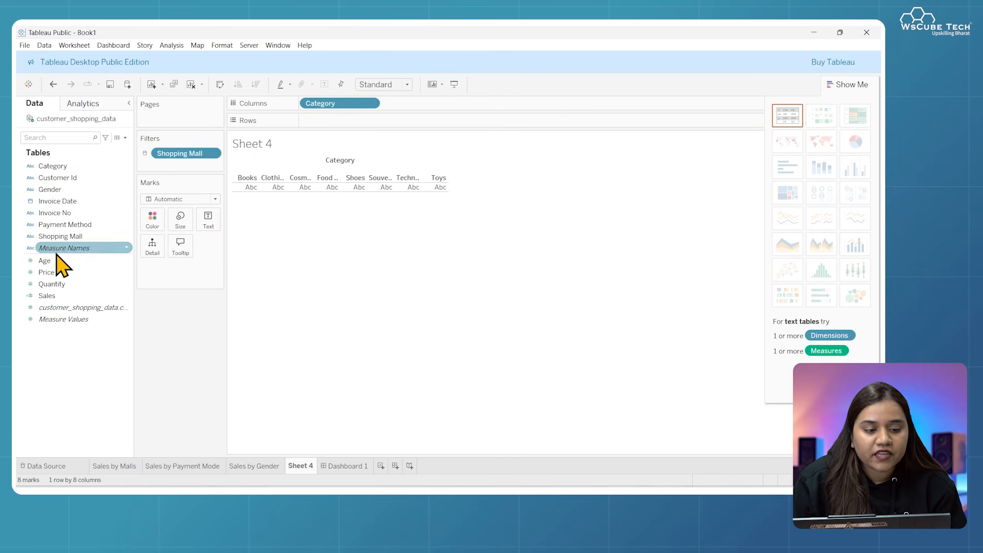
drag(48, 295, 356, 134)
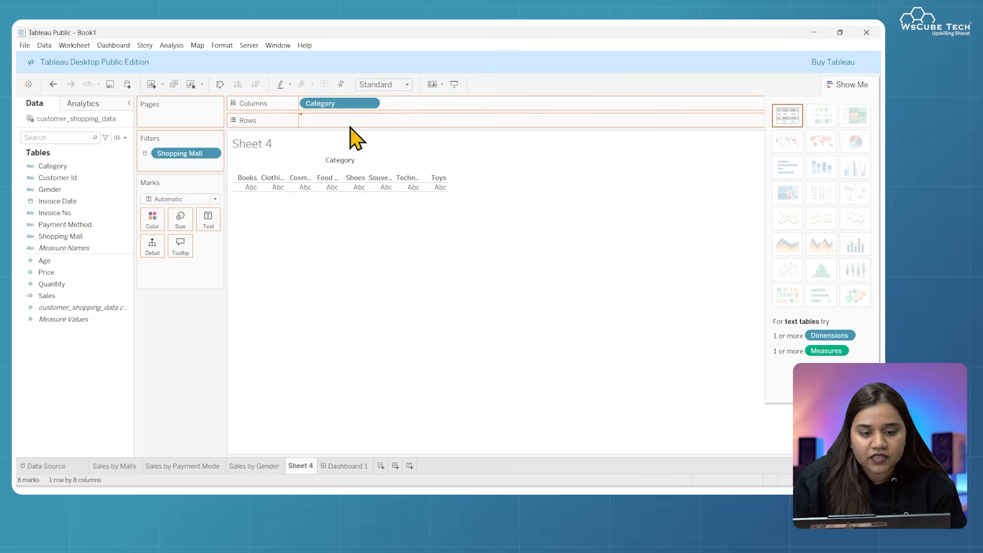
click(788, 193)
mouse_move(404, 293)
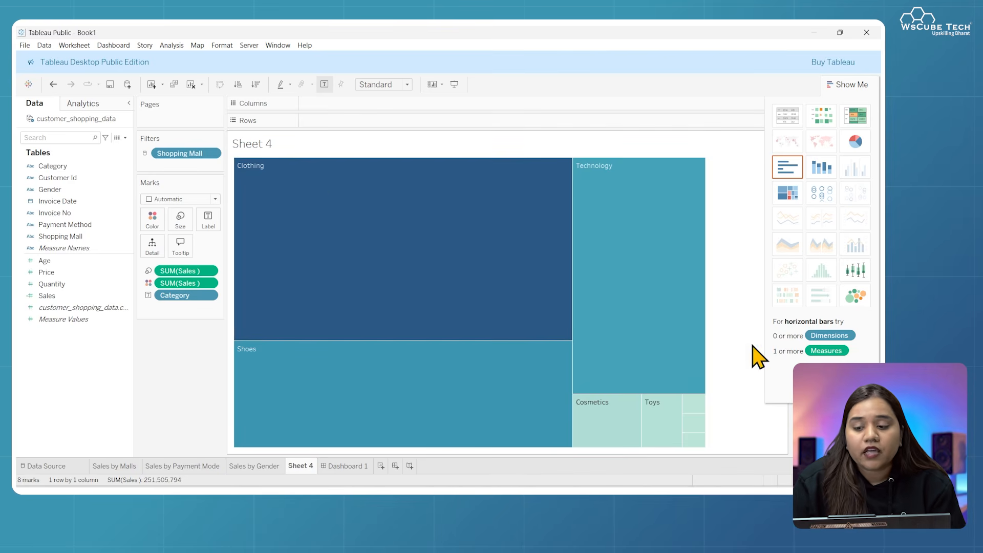
click(851, 296)
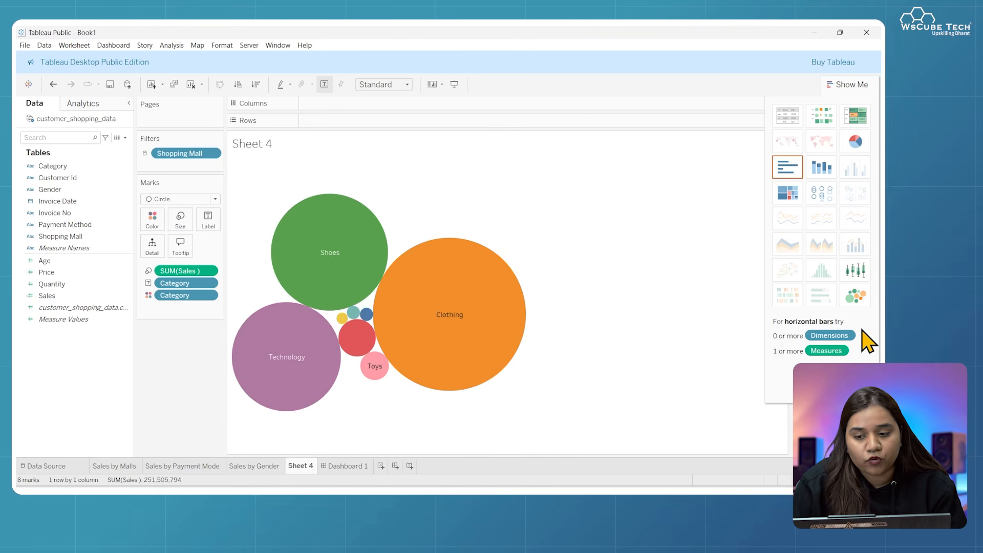
click(789, 193)
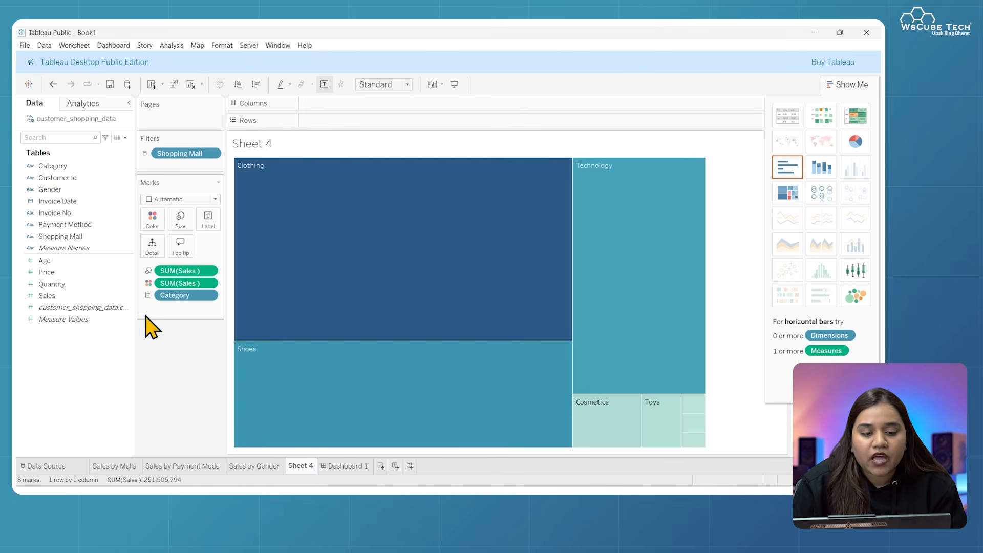
drag(75, 296, 209, 221)
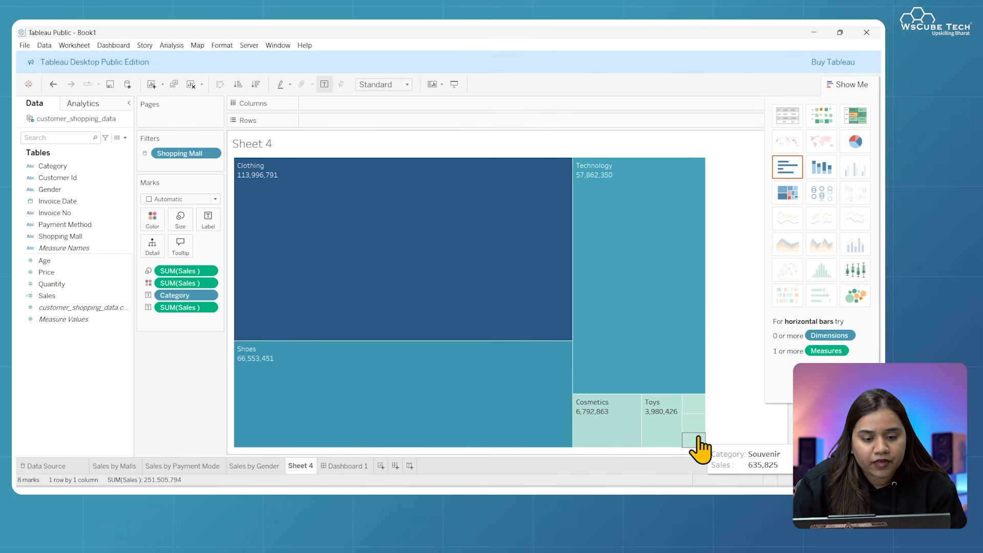
Rename Sheet 4 as Sales by Category and open Dashboard 1
double_click(298, 465)
text(Sales )
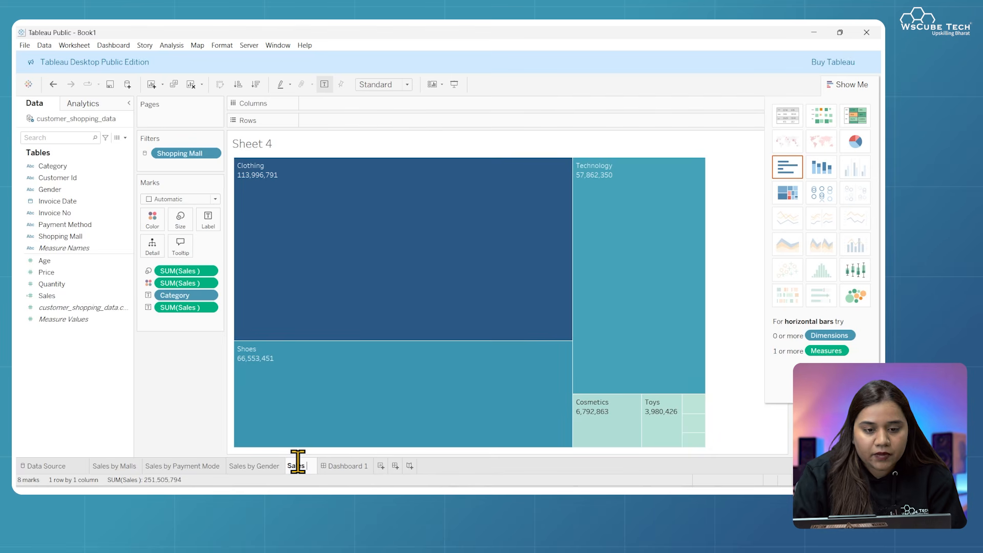
text(by category)
key(Return)
click(320, 465)
key(BackSpace)
text(C)
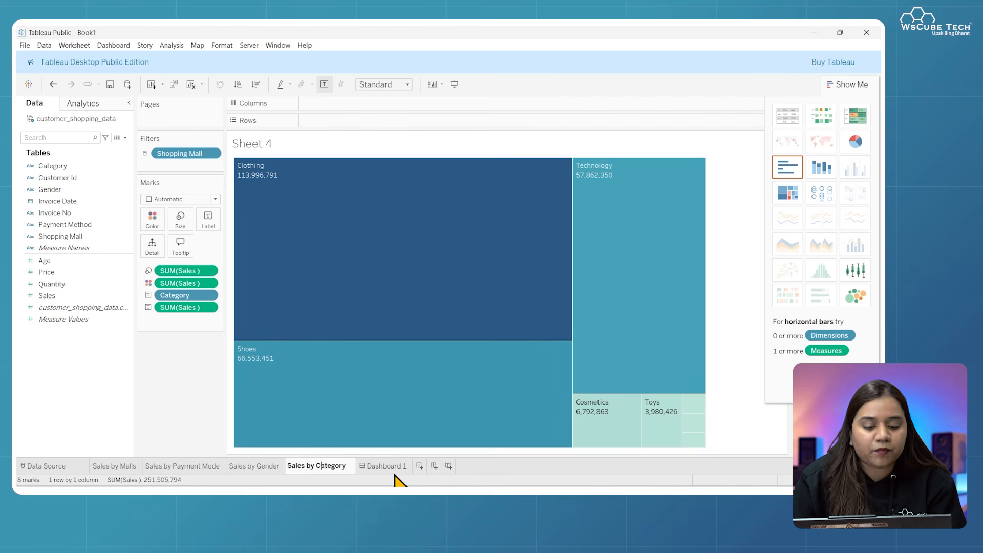
click(395, 474)
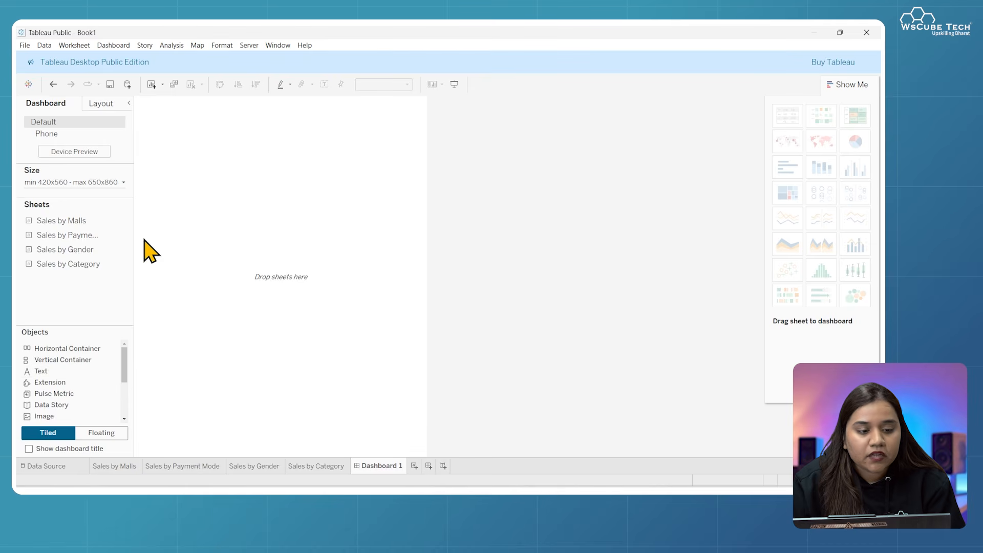
Add a new worksheet before the dashboard and plot Sales against Invoice Date in it
mouse_move(98, 253)
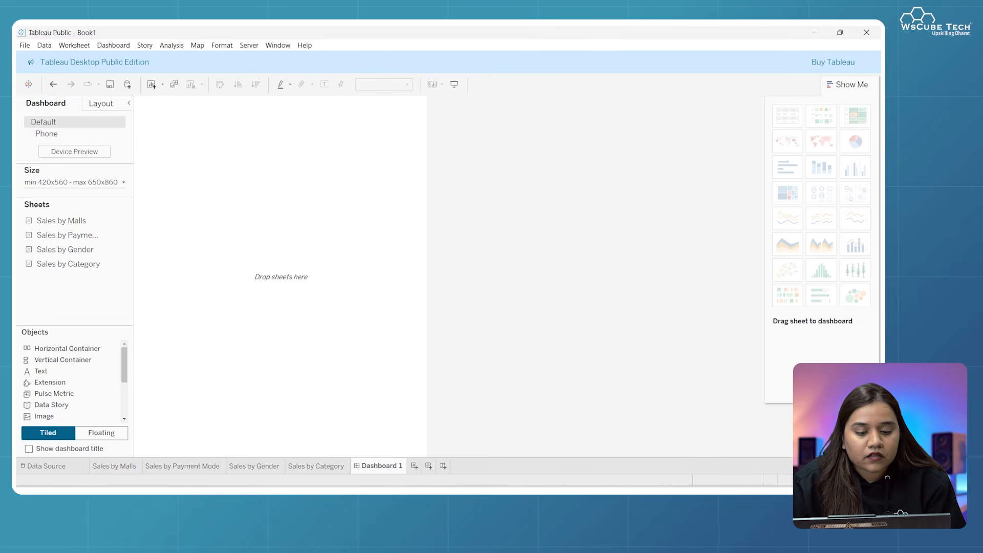
click(415, 468)
drag(422, 467, 353, 467)
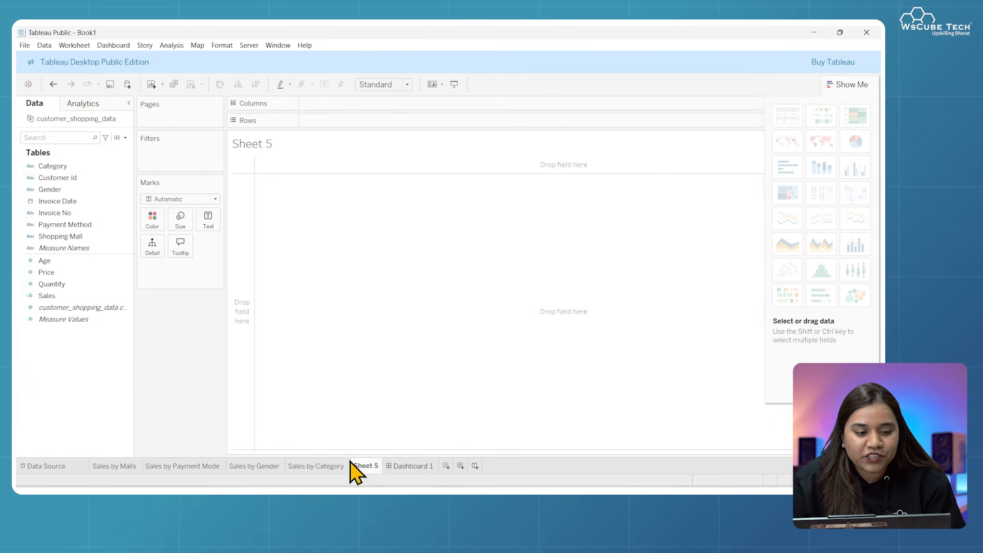
click(93, 203)
drag(92, 203, 358, 113)
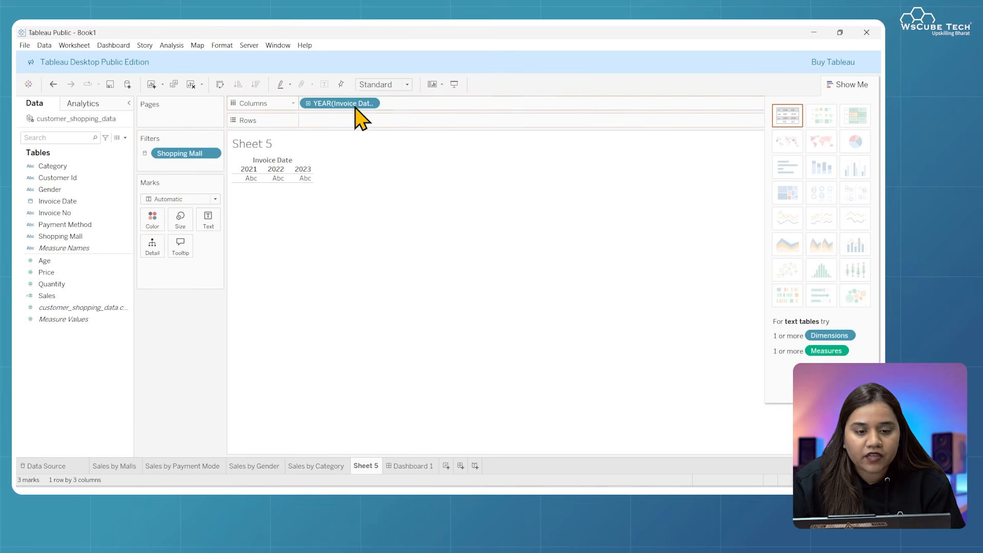
drag(92, 306, 359, 122)
Drill Invoice Date down to months and remove its quarter and year levels from the columns
click(307, 103)
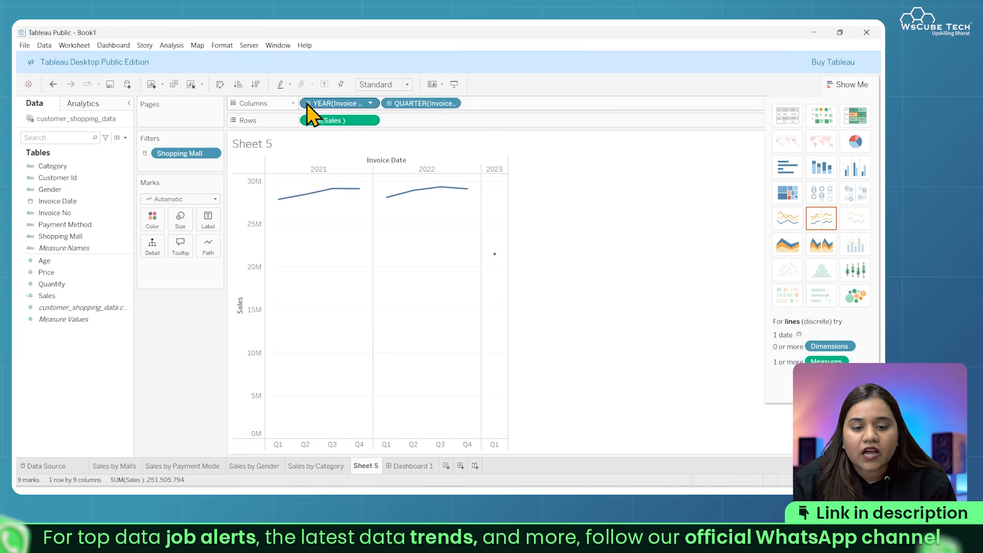
click(389, 103)
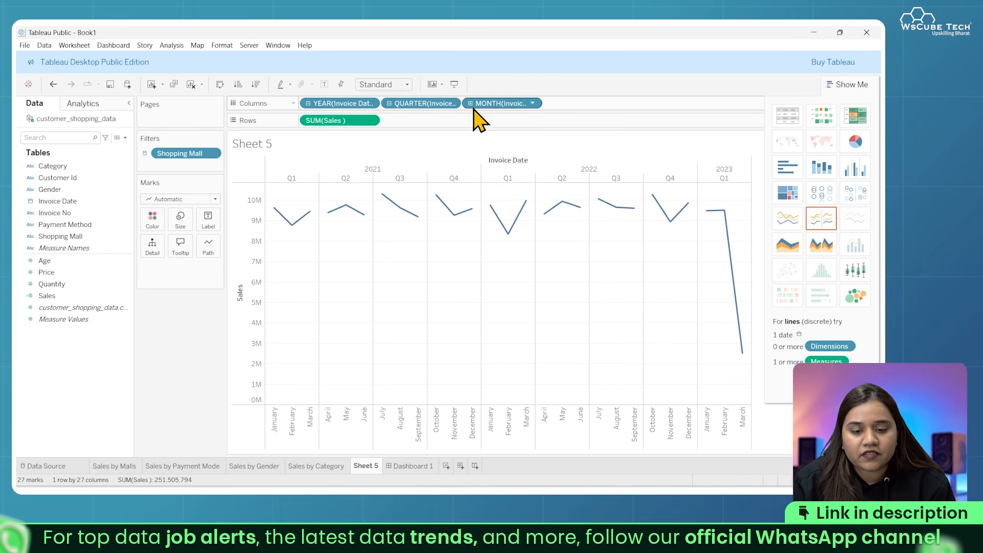
click(452, 104)
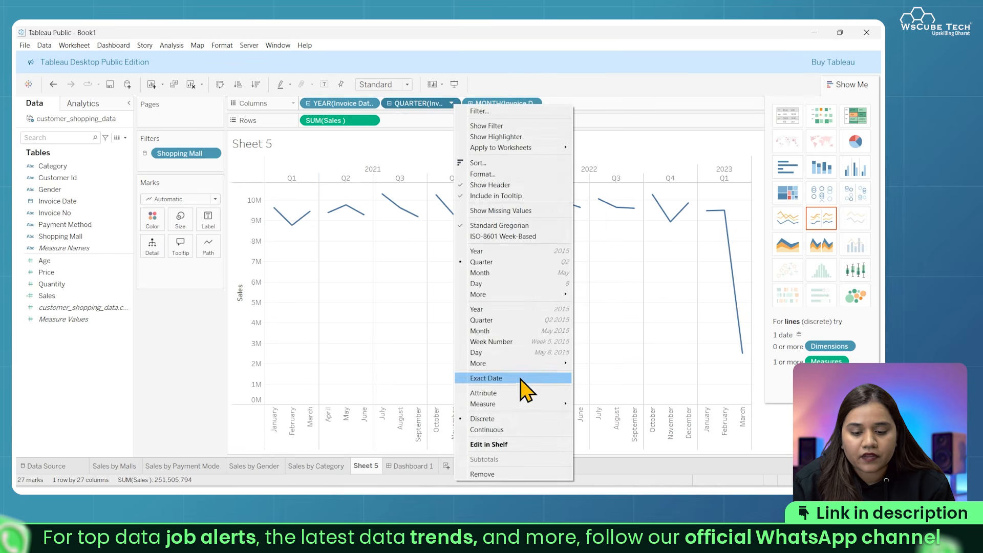
click(519, 472)
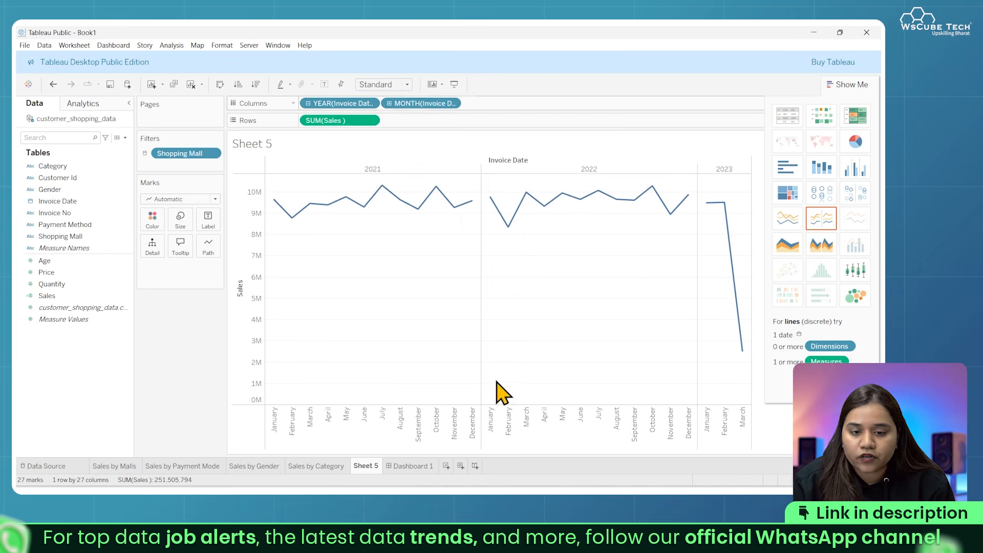
right_click(341, 105)
click(407, 468)
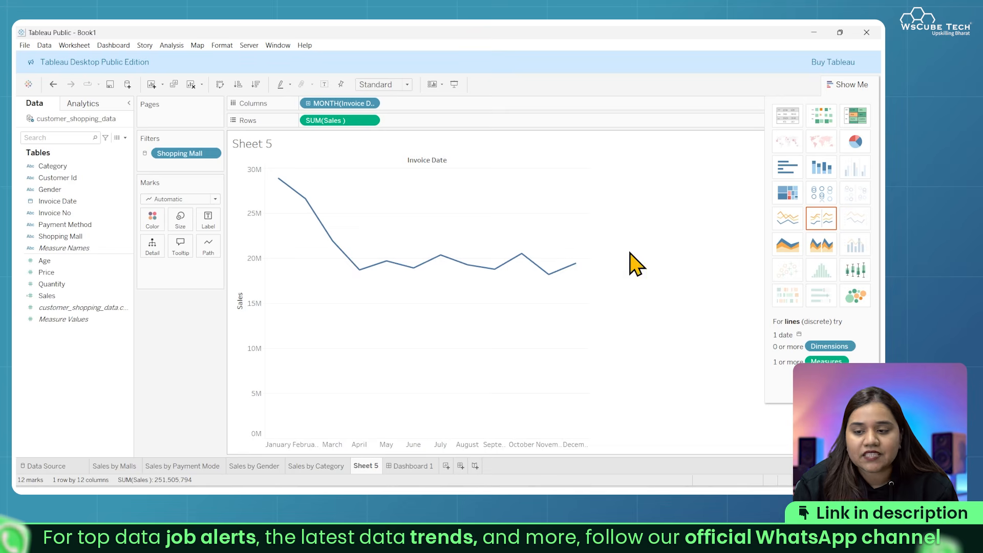
Hide the chart type suggestions and fit the line chart to Entire View
click(860, 82)
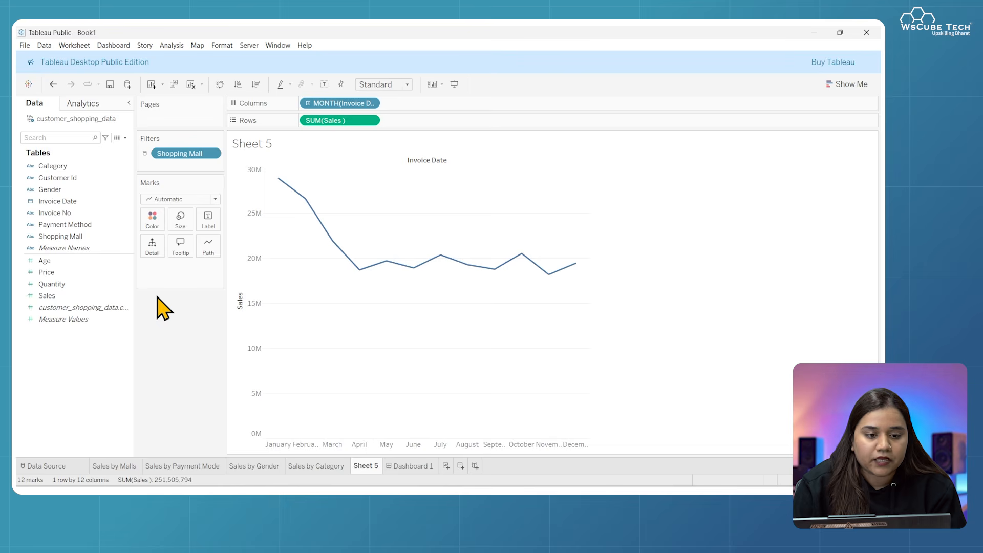
click(398, 84)
click(395, 128)
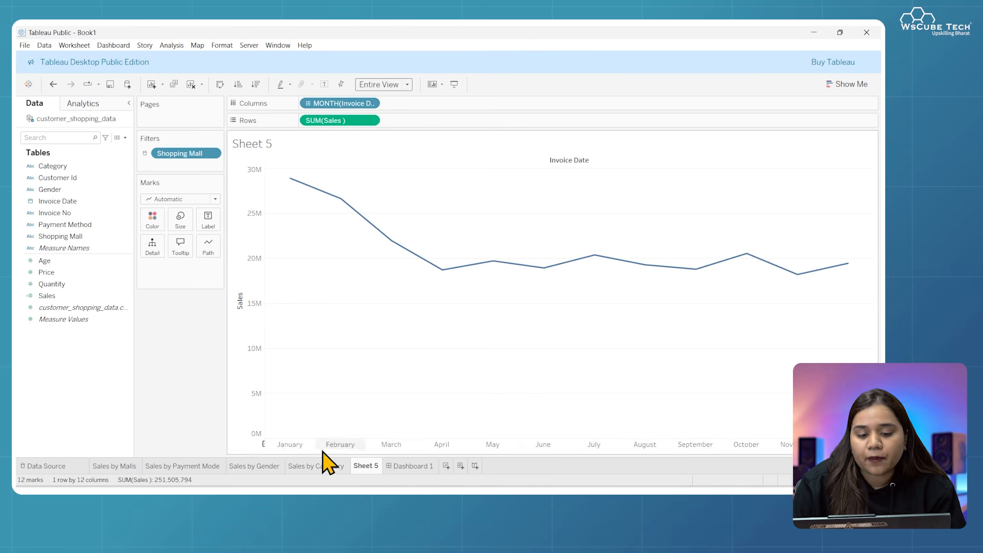
Format the month headers on the chart's date axis with the Abbreviation date format
click(297, 448)
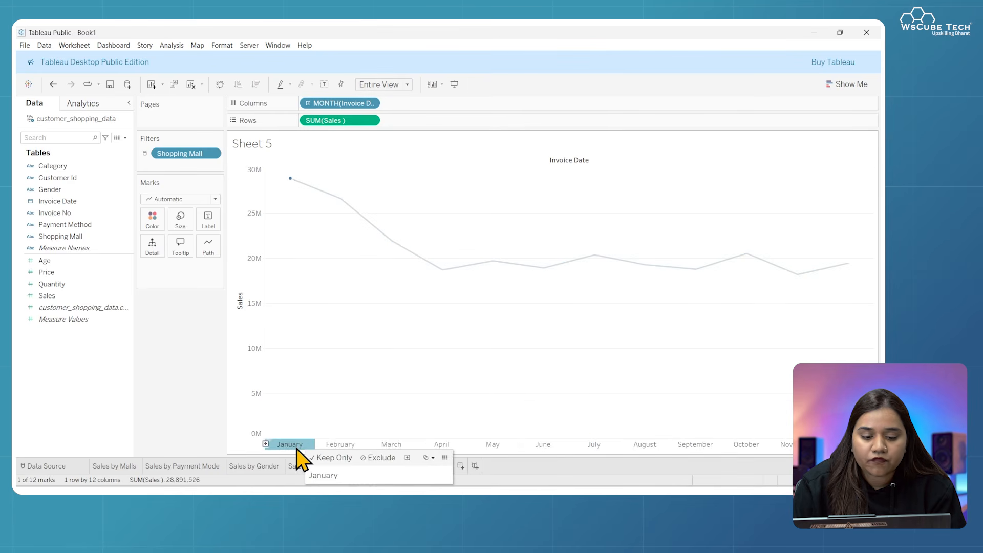
right_click(298, 448)
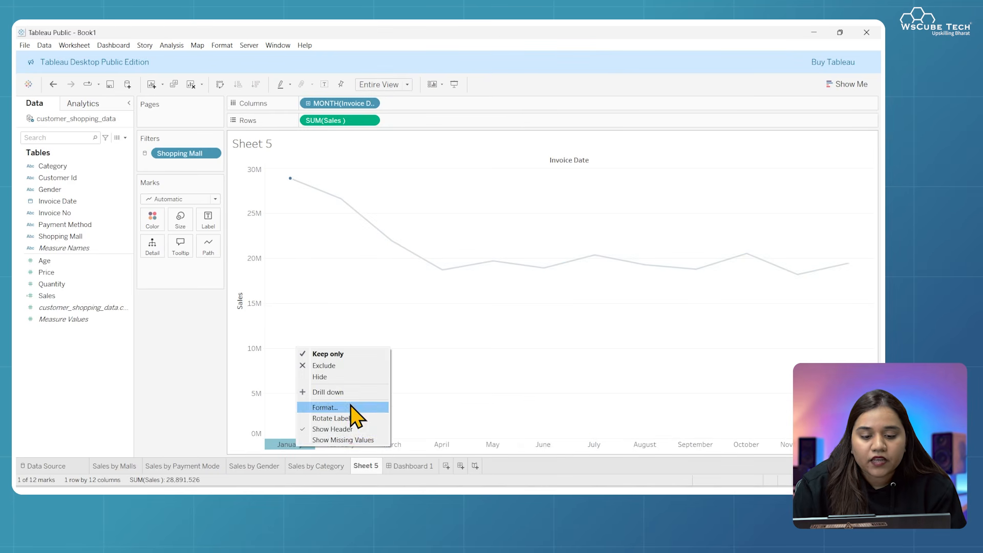
click(325, 407)
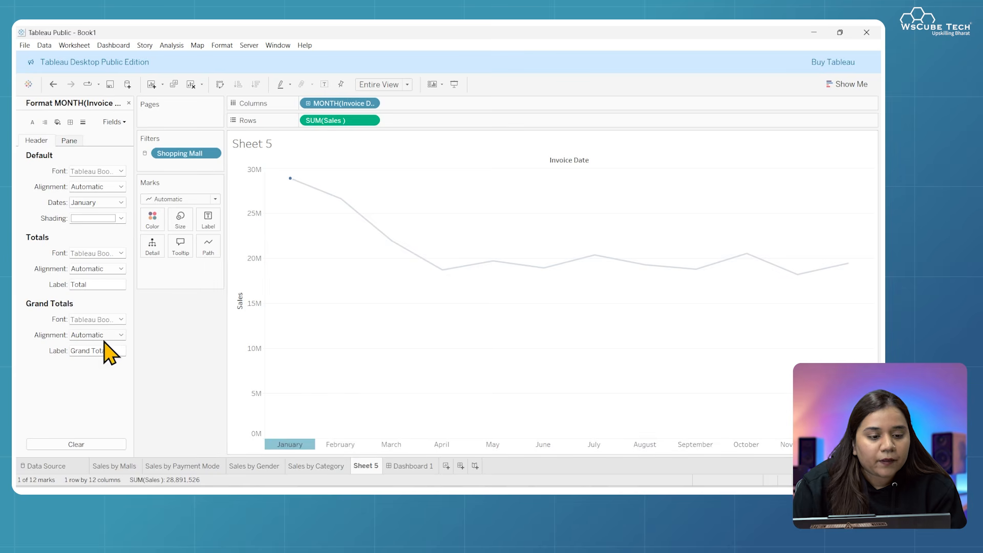
click(117, 203)
click(114, 233)
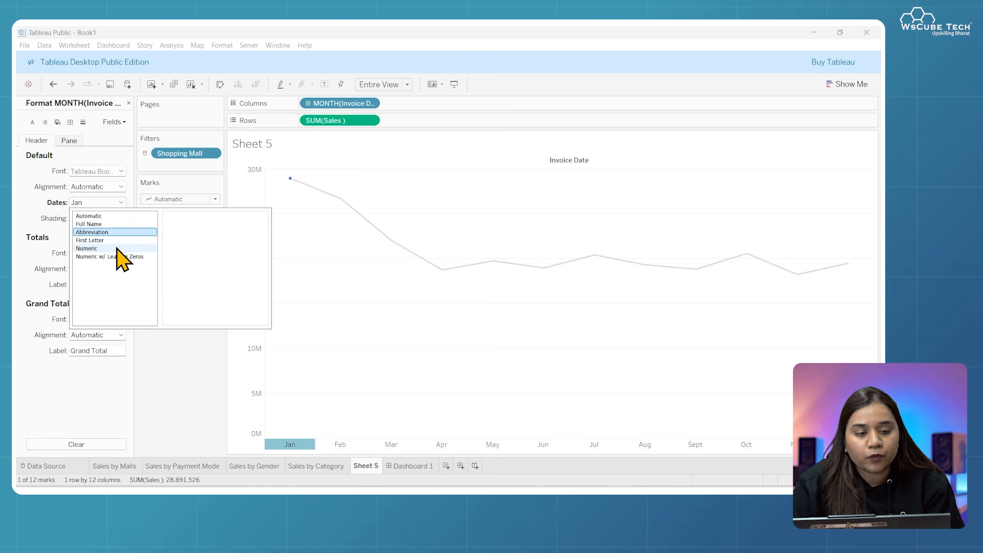
click(116, 248)
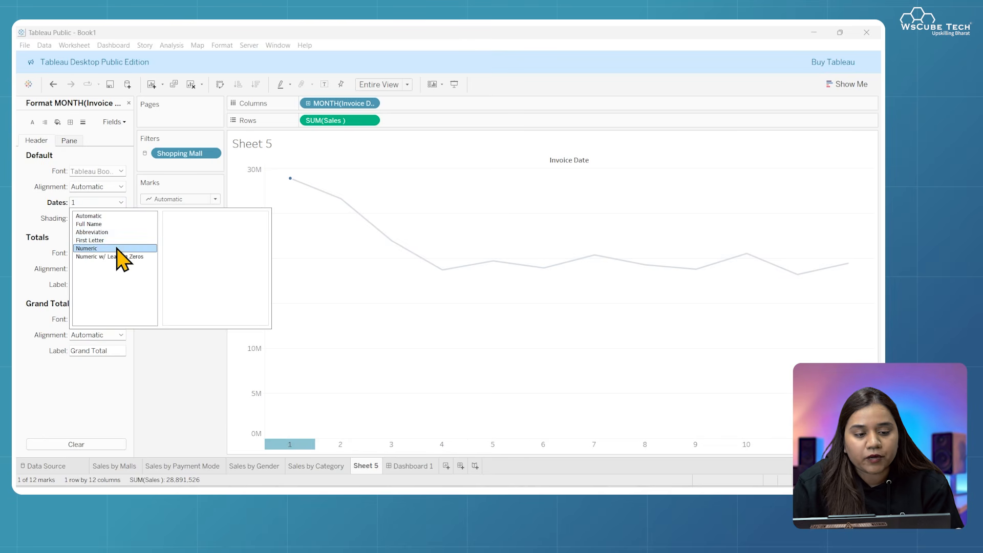
click(110, 224)
click(112, 232)
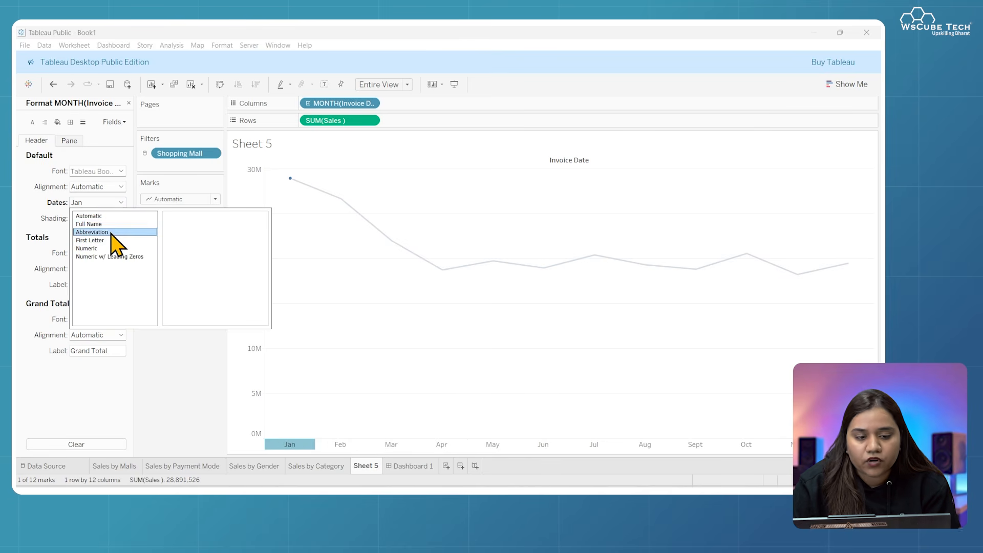
click(92, 414)
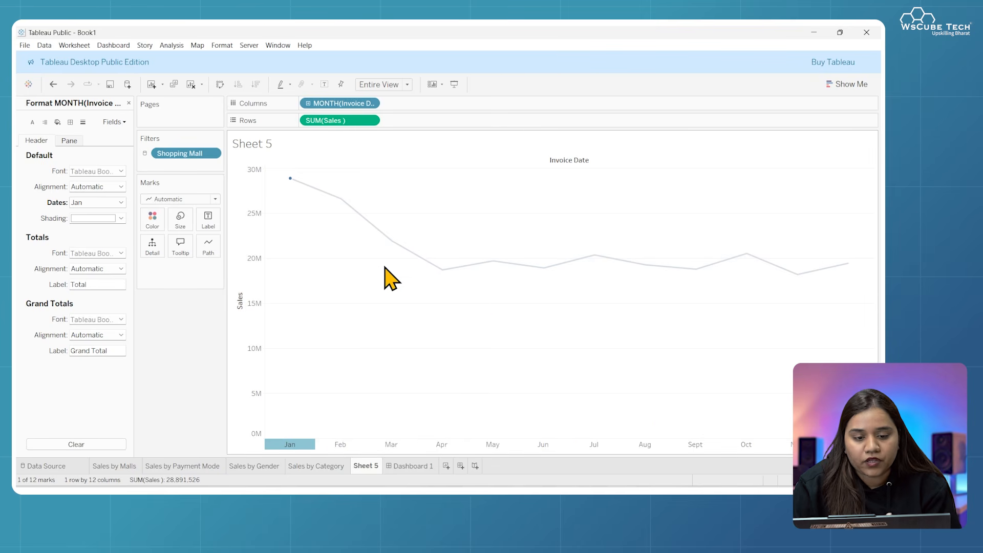
click(317, 323)
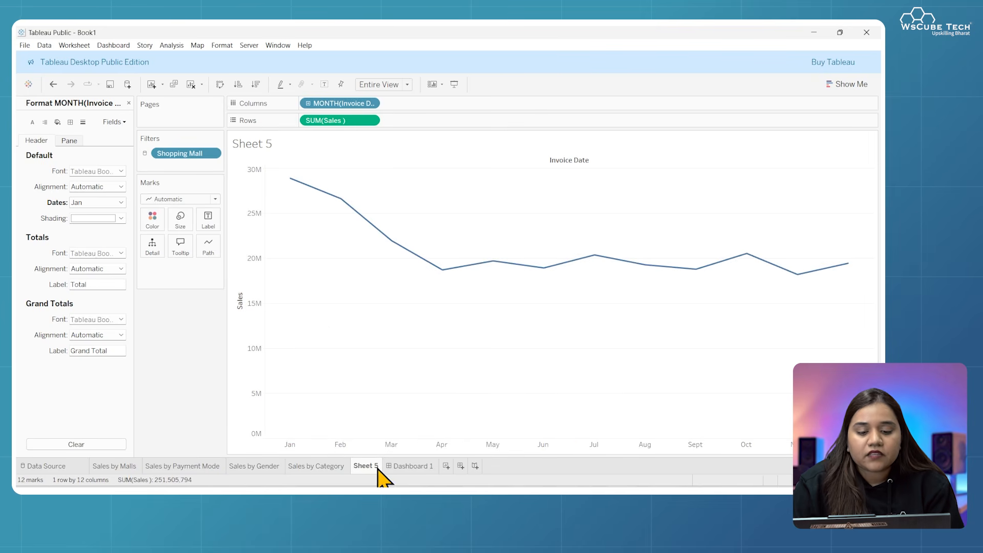
Rename Sheet 5 as Sales by Invoice Month and open Dashboard 1
text(by D)
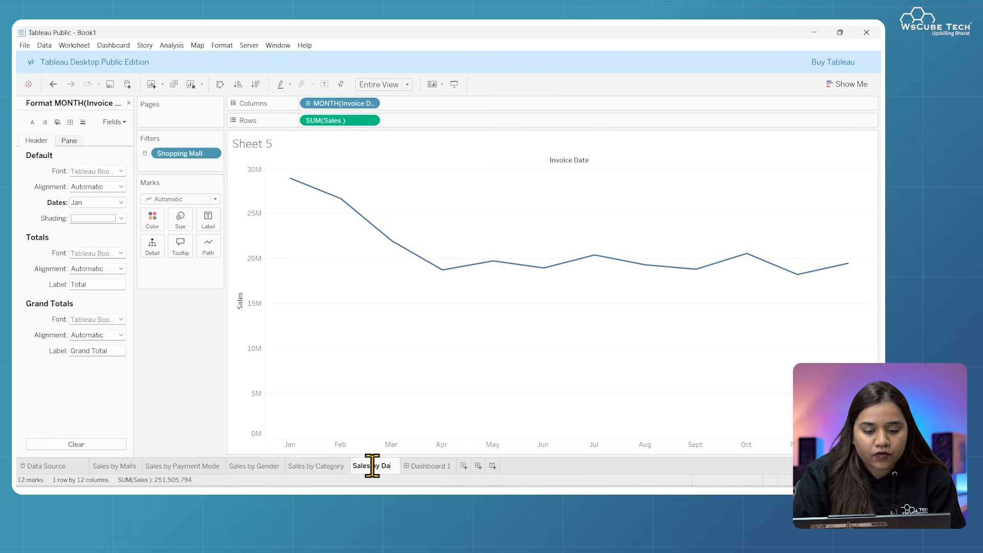
key(BackSpace)
text(Invoice Month)
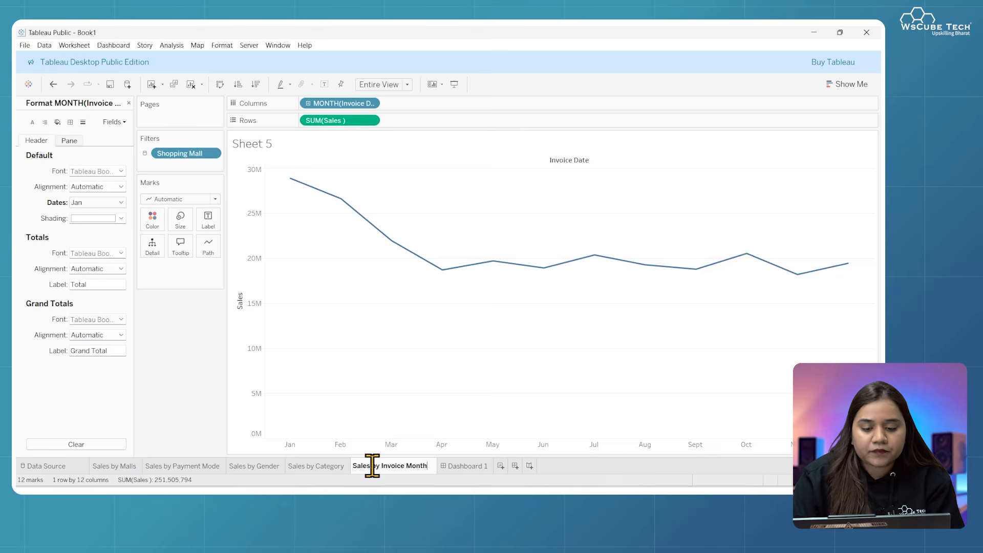
click(465, 466)
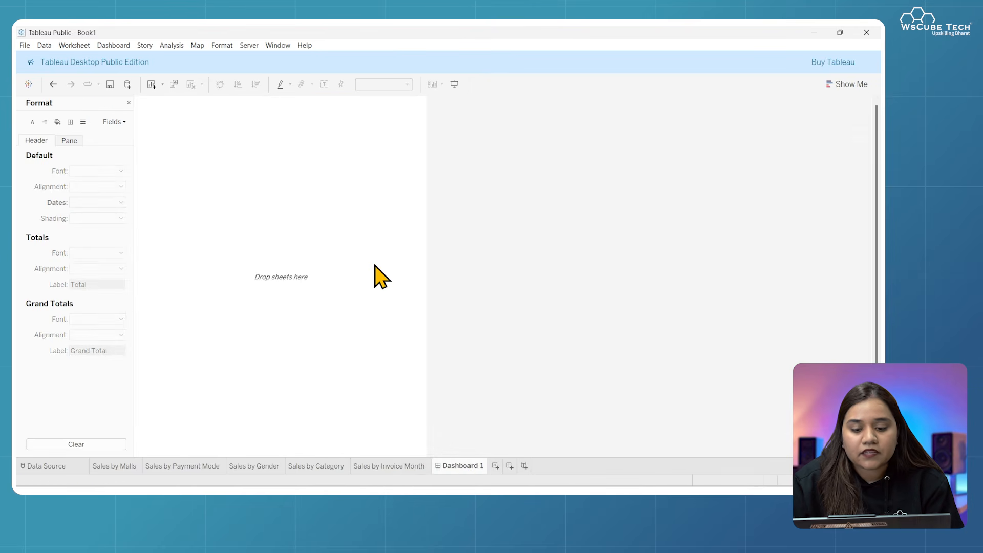
Add a worksheet before the dashboard and place Sales, Quantity and the customer_shopping_data.csv count on its columns
click(495, 467)
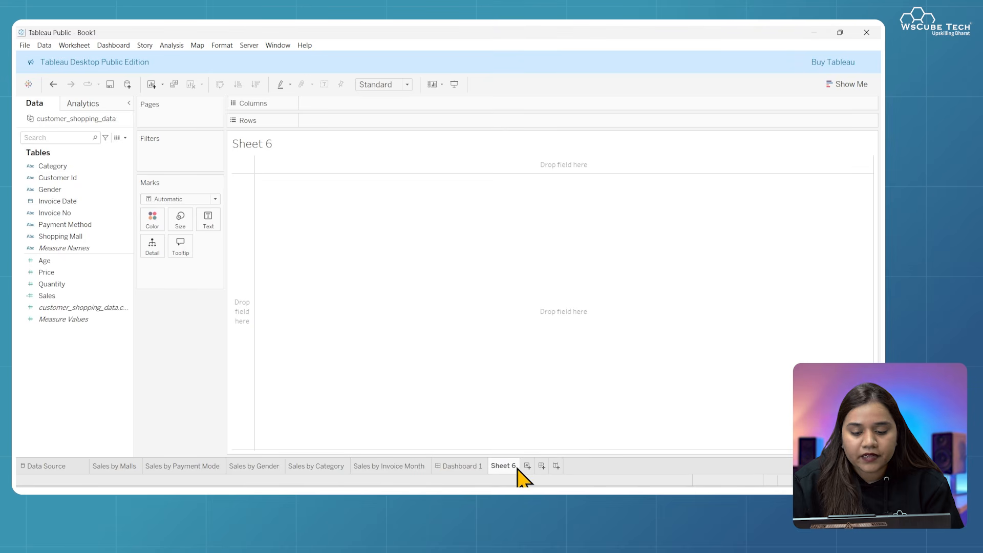
drag(469, 469, 437, 467)
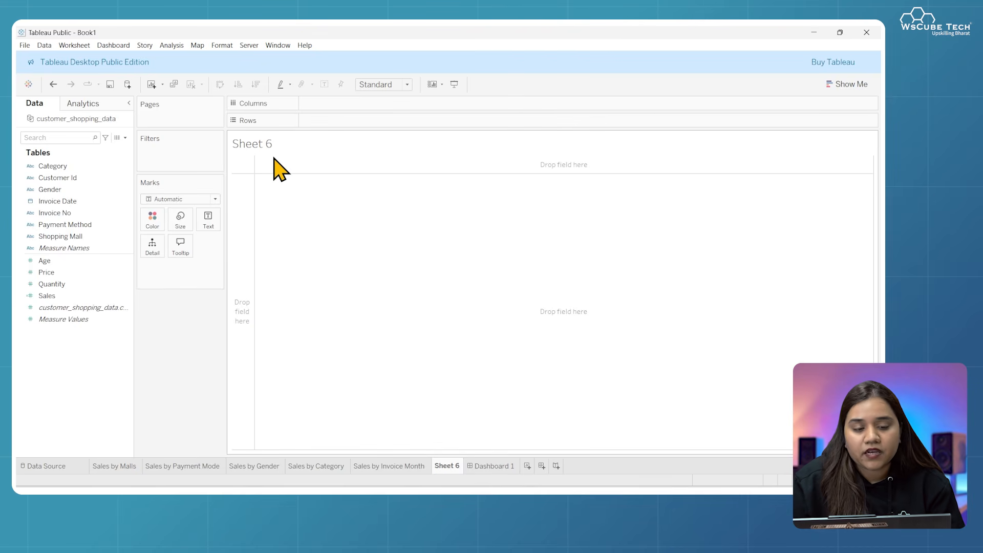
mouse_move(73, 297)
mouse_down()
mouse_move(360, 121)
mouse_move(343, 105)
mouse_up()
drag(81, 283, 410, 103)
drag(87, 318, 522, 108)
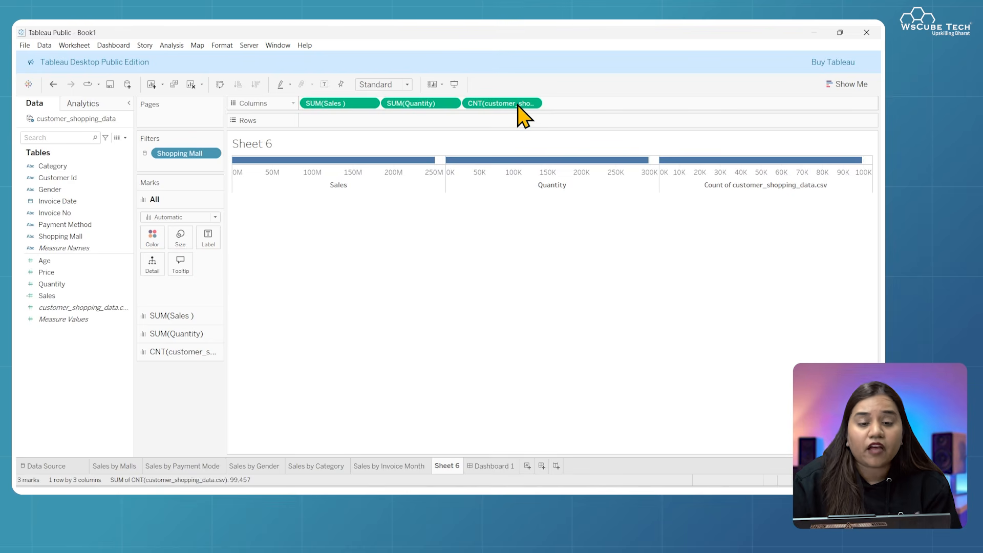
Create a calculated field named AOV with the formula sum([Sales ])/COUNT([Invoice No])
click(125, 137)
click(114, 149)
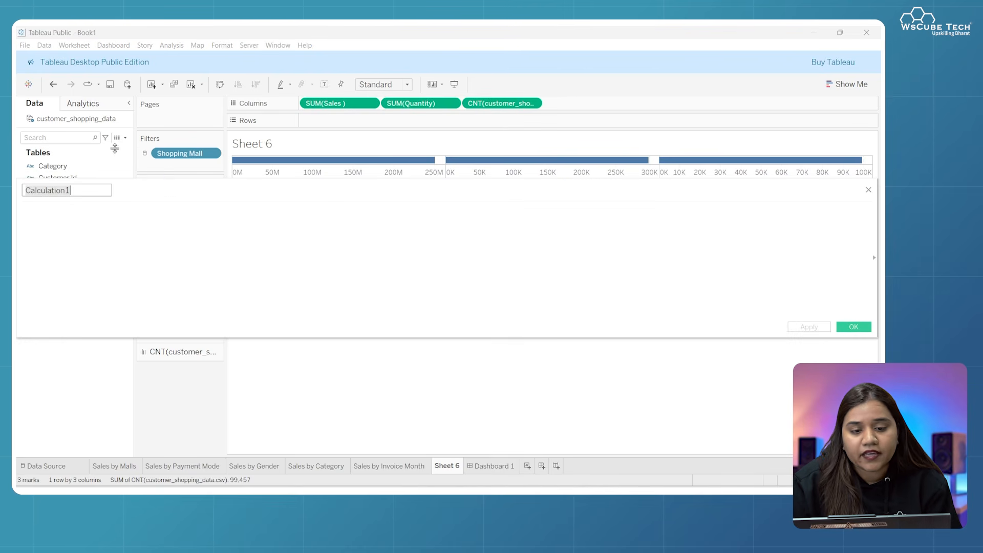
key(BackSpace)
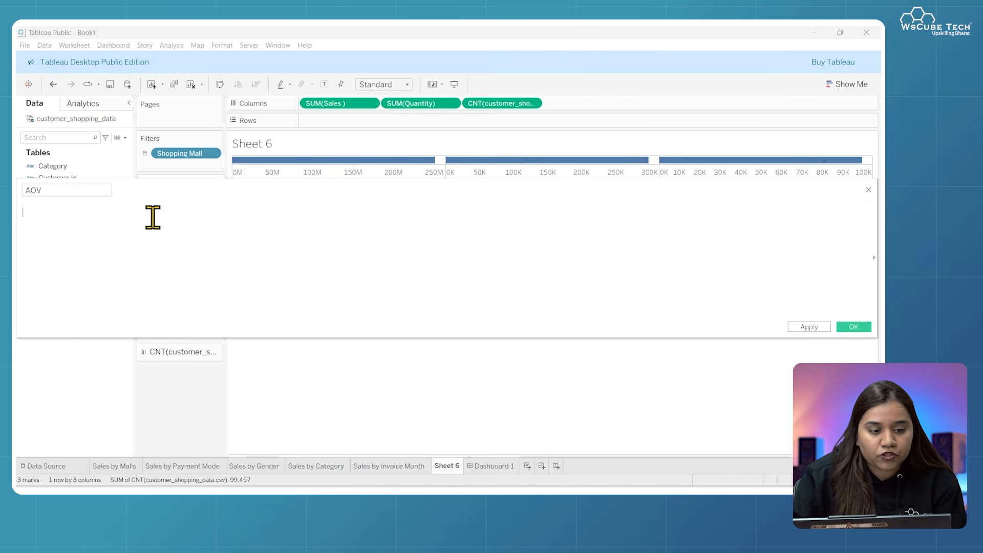
text(sum(s)
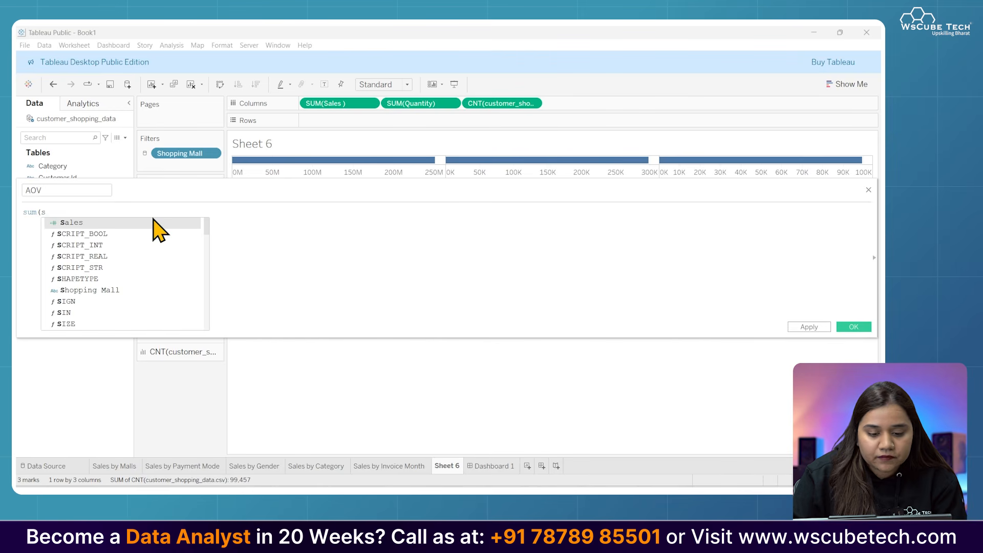
key(Return)
text())
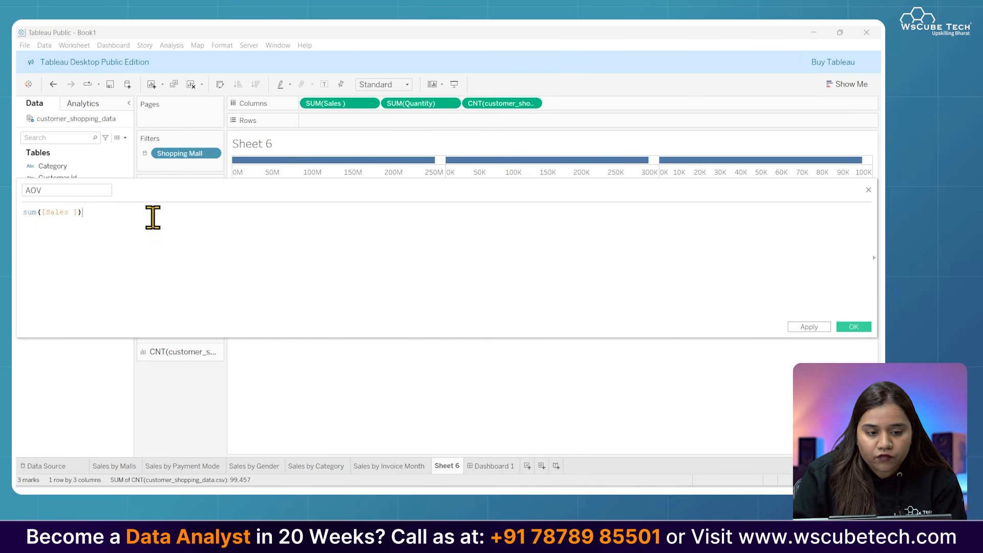
text(/)
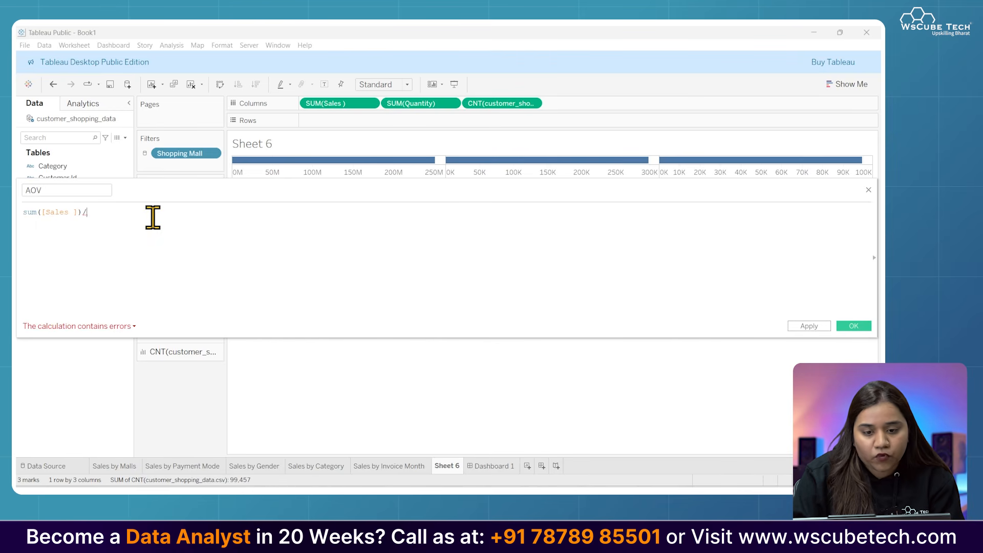
text(cou)
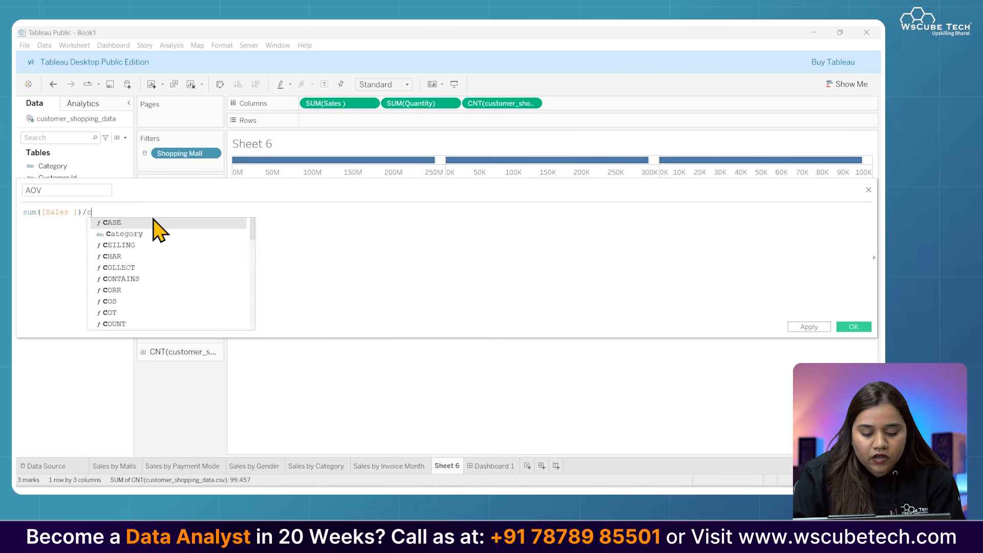
key(Return)
text(inv)
key(Return)
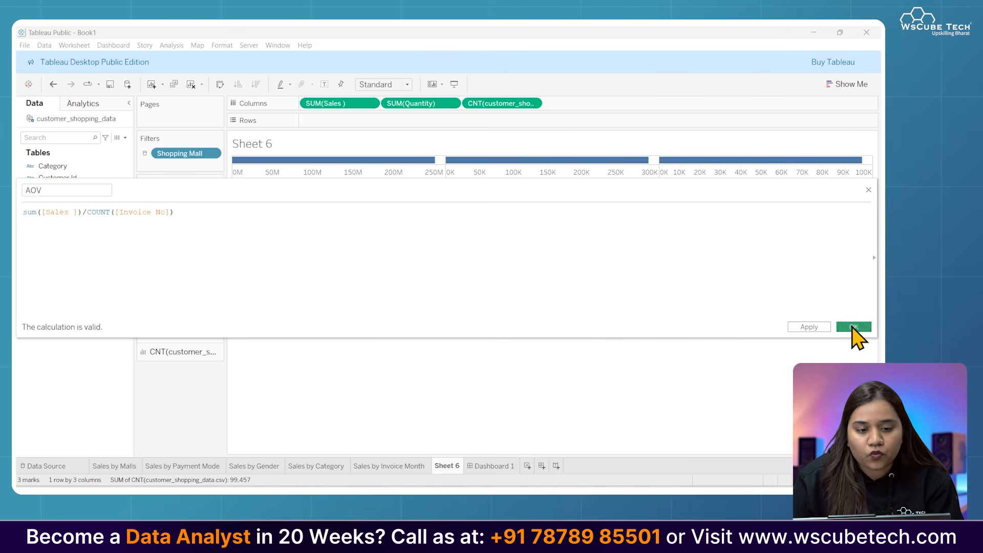
click(854, 327)
Add AOV after Quantity on the columns and convert Sheet 6 to a text table with the measures laid out as columns
drag(94, 274, 467, 107)
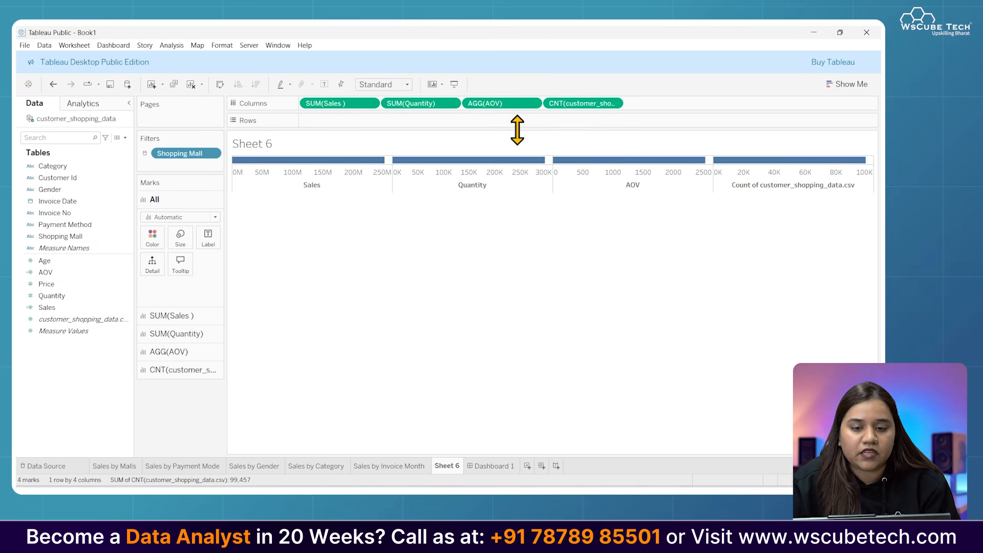
click(847, 84)
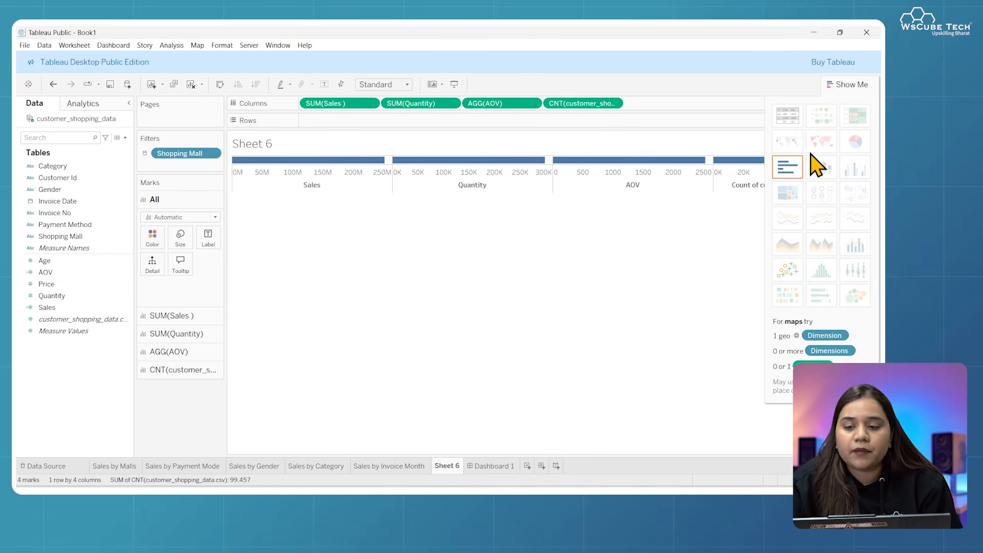
click(788, 118)
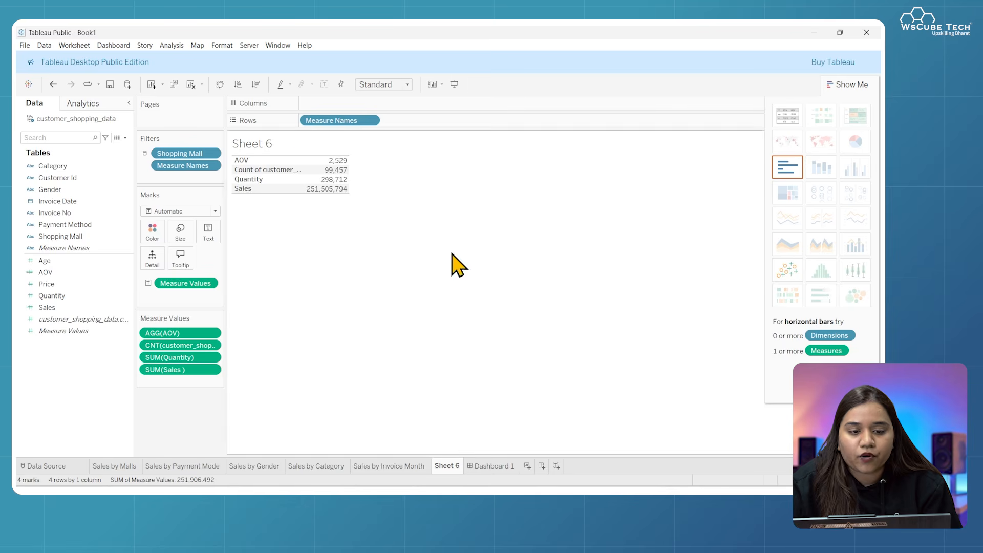
click(218, 88)
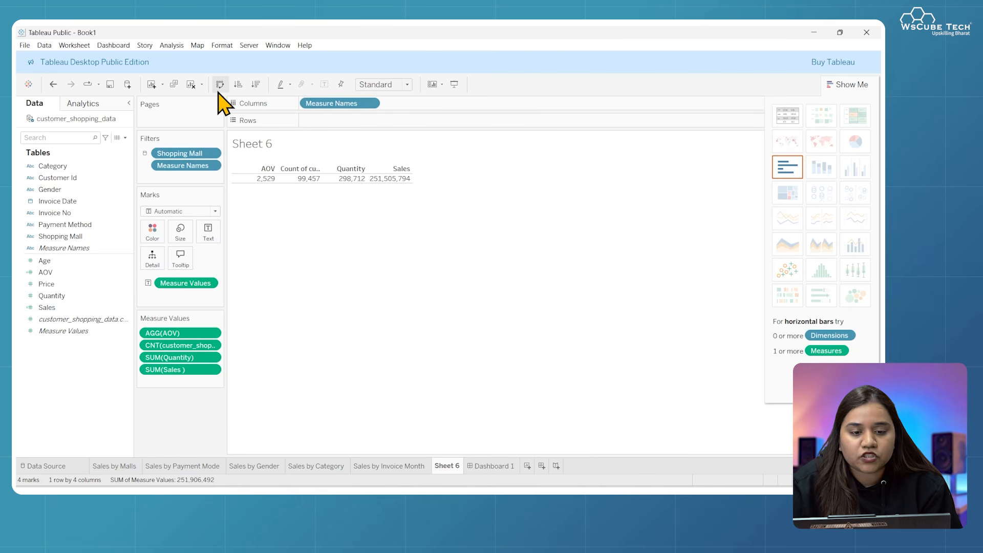
Try fitting Sheet 6 to the full width and return the fit to Standard
click(399, 84)
click(399, 106)
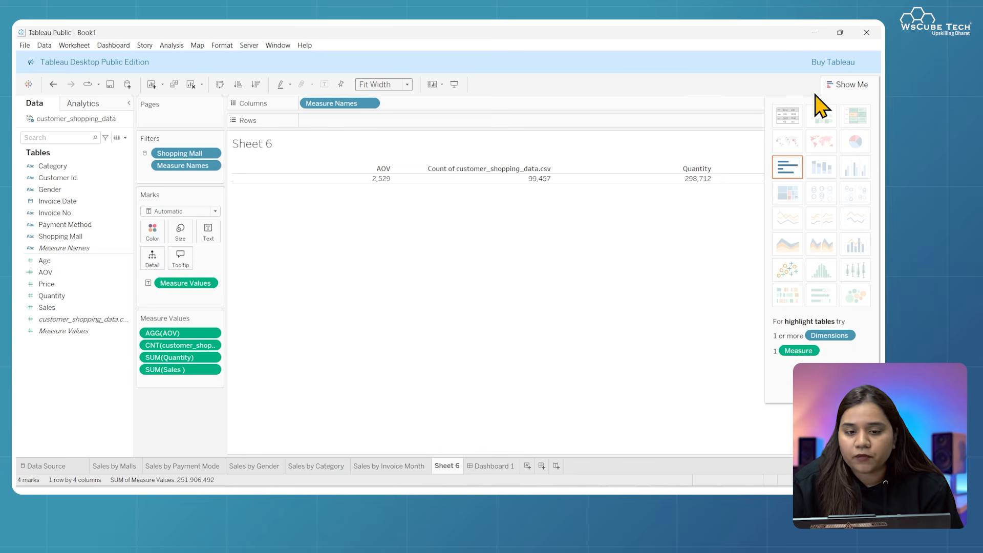
click(389, 85)
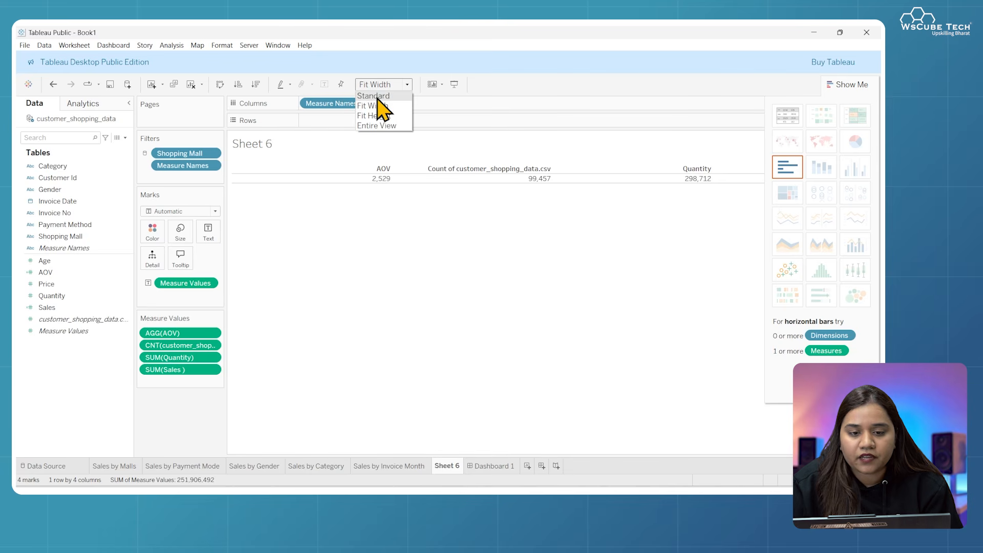
click(384, 96)
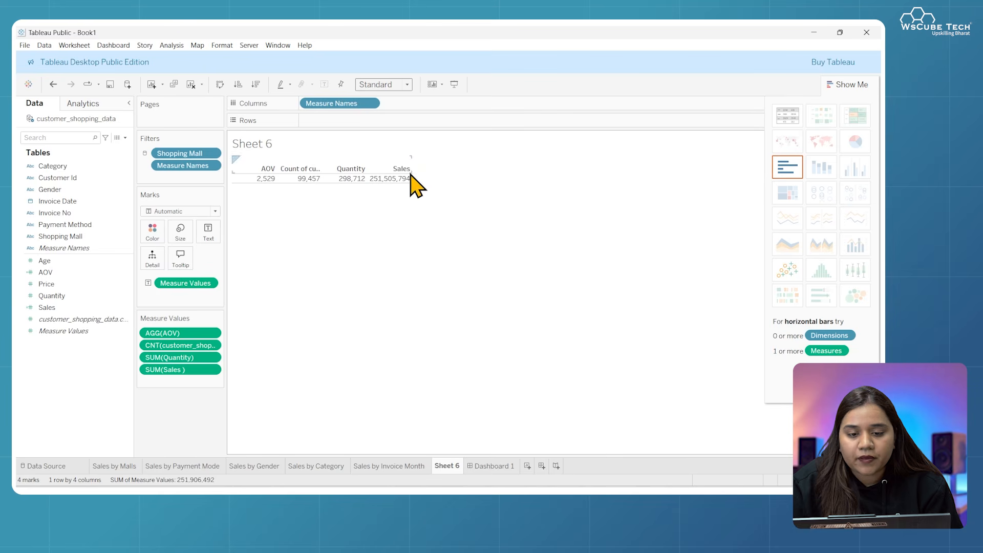
Widen the text table's columns and change the alias of the customer_shopping_data.csv count header to Total Invoices
key(ctrl+1)
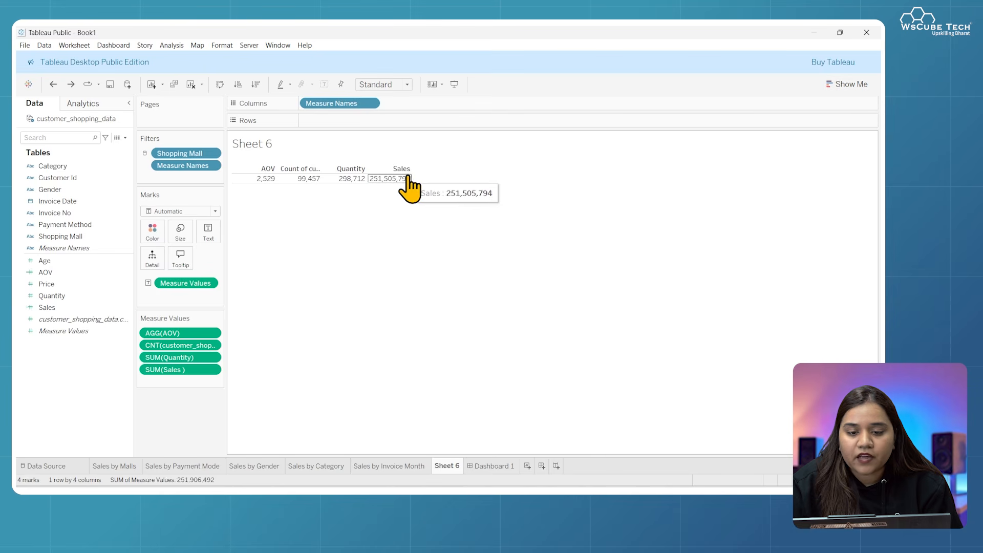
drag(412, 175, 516, 178)
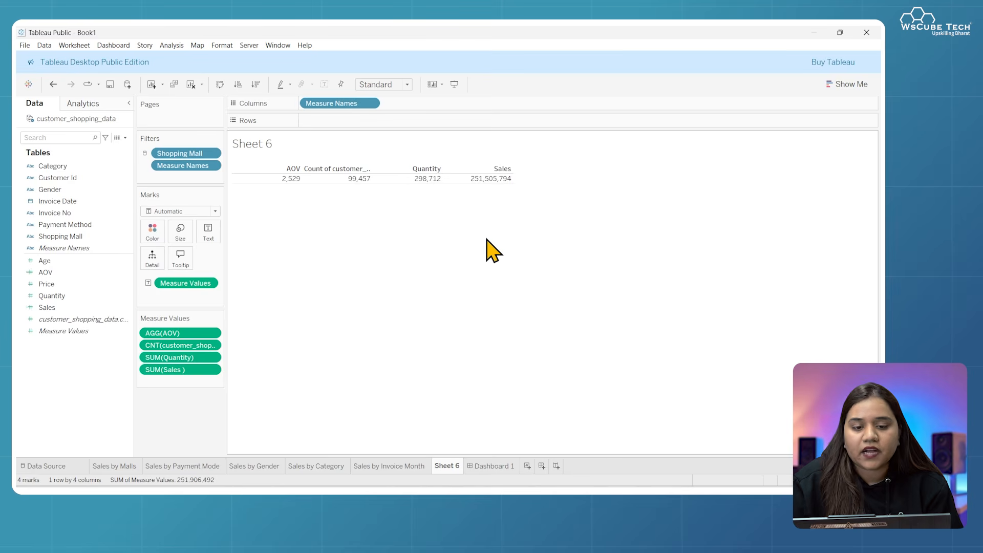
click(344, 172)
right_click(345, 172)
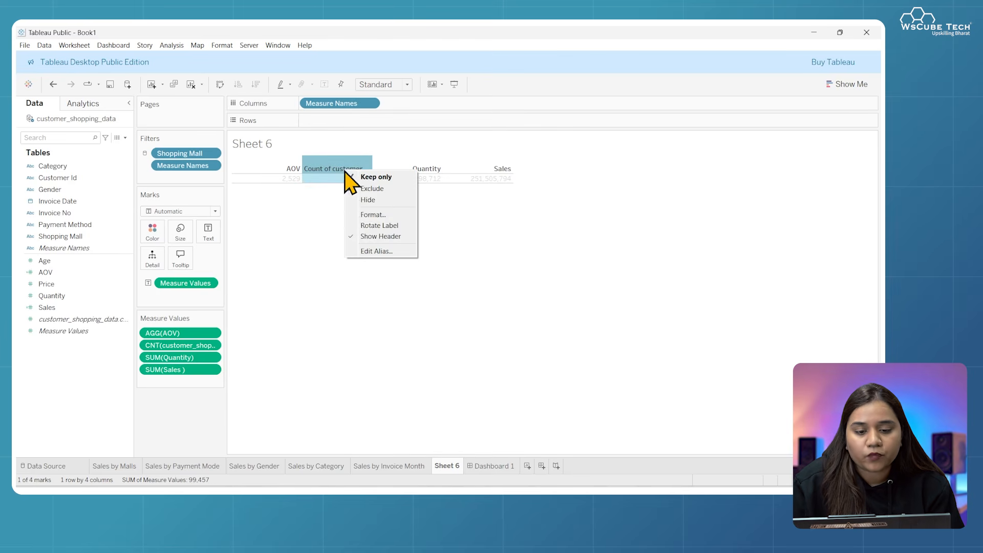
click(391, 251)
key(BackSpace)
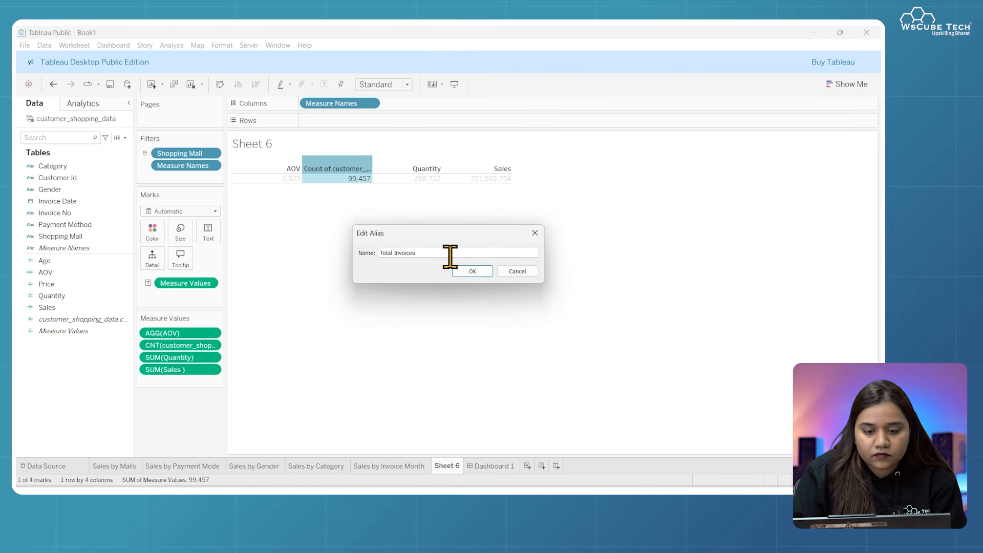
key(Return)
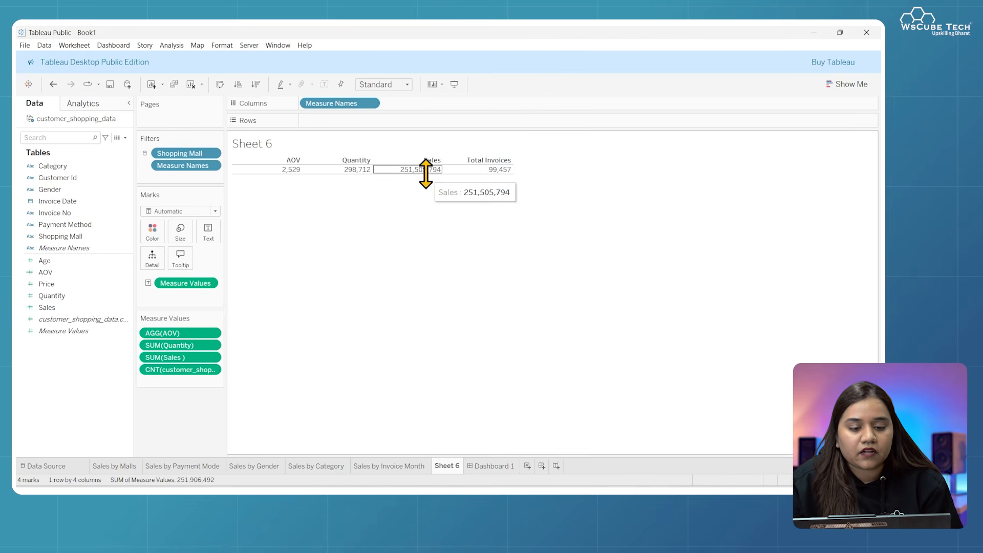
Reorder the measure values as Sales, Quantity, AOV and the customer_shopping_data.csv count
mouse_move(182, 357)
mouse_down()
mouse_move(182, 322)
mouse_move(188, 349)
mouse_move(180, 333)
mouse_move(182, 342)
mouse_up()
key(ctrl+z)
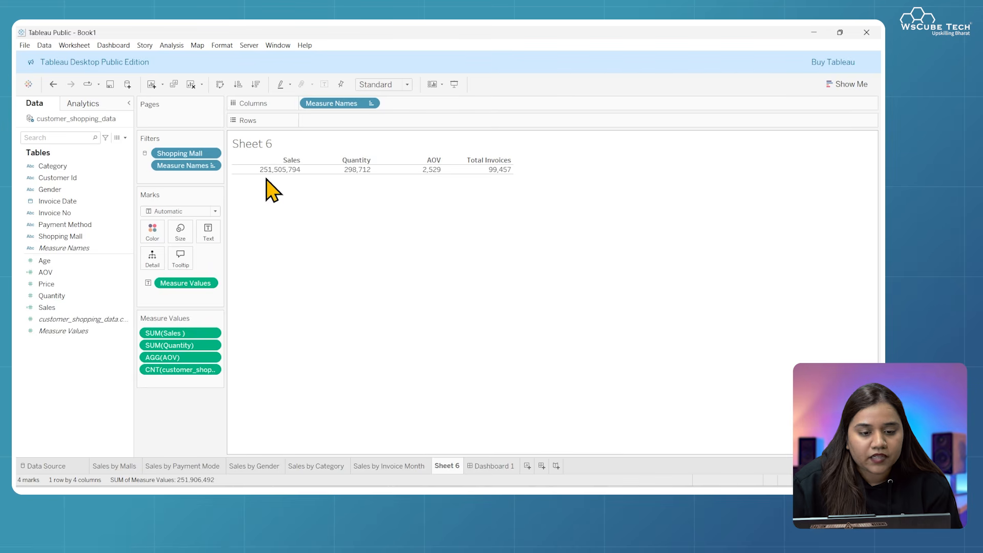
Try enlarging the total header font to 24 and the total pane font for rows to 28
right_click(251, 170)
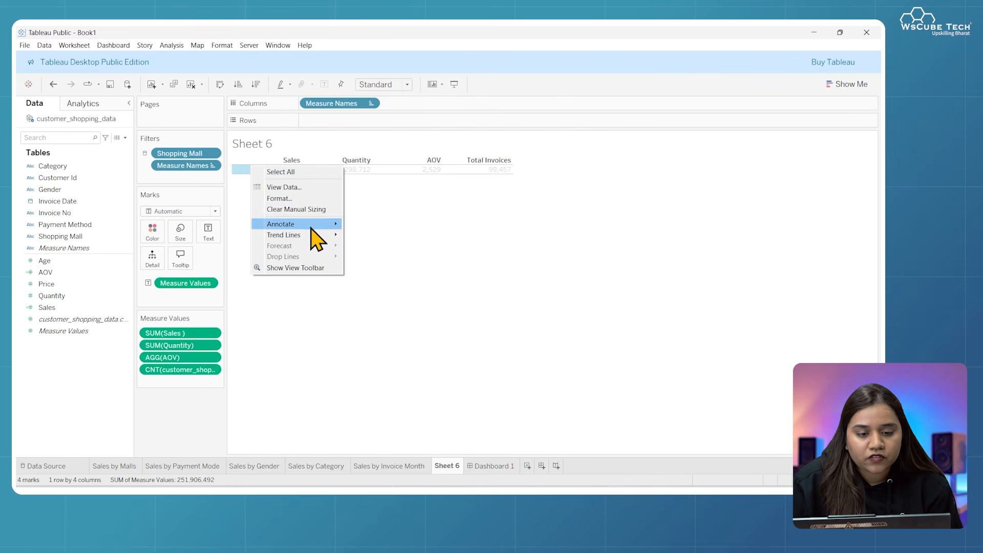
click(302, 199)
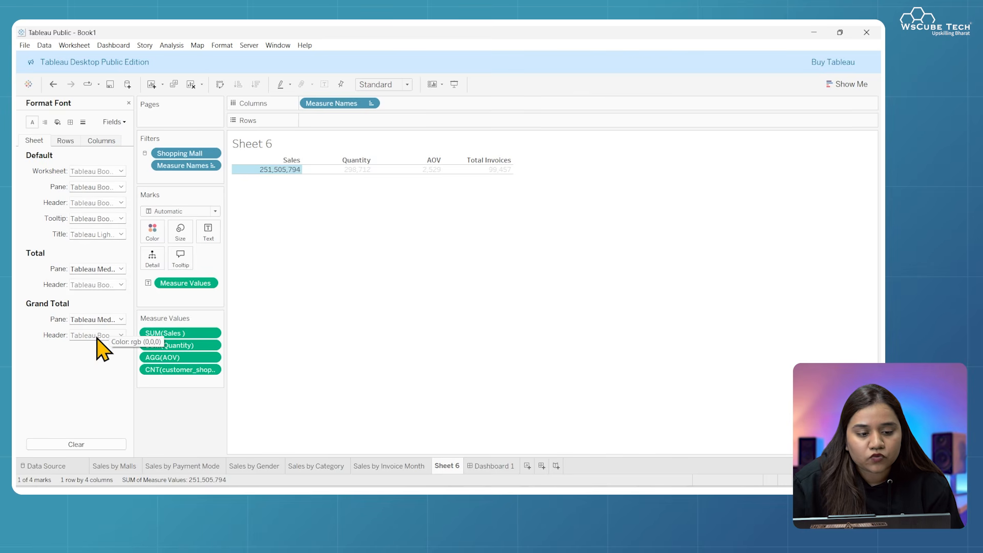
click(102, 141)
click(34, 143)
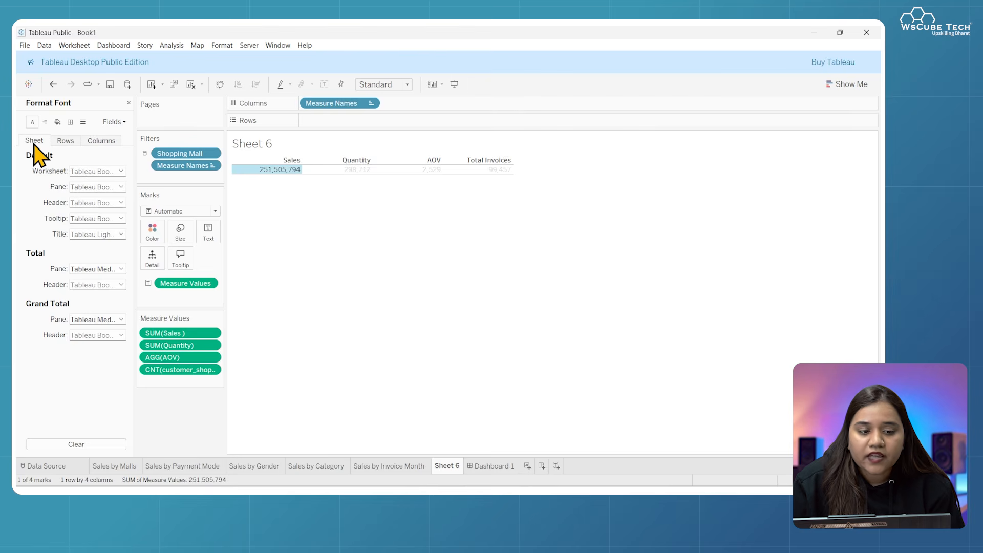
click(116, 287)
click(95, 314)
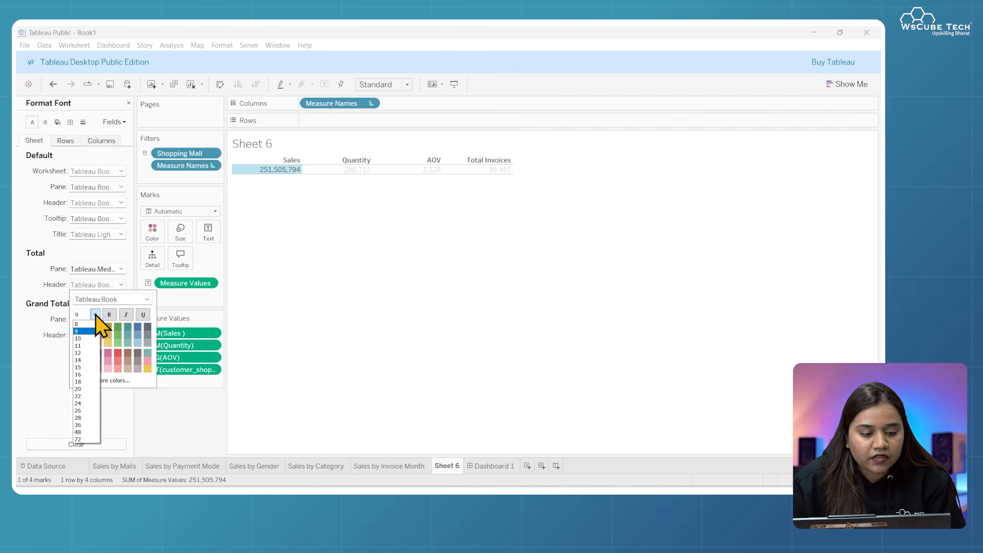
click(80, 403)
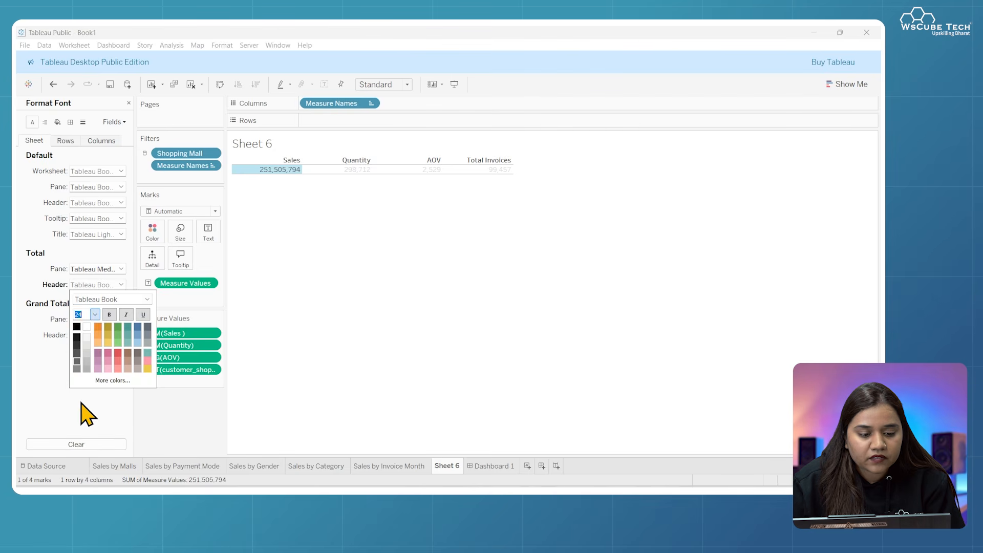
click(96, 316)
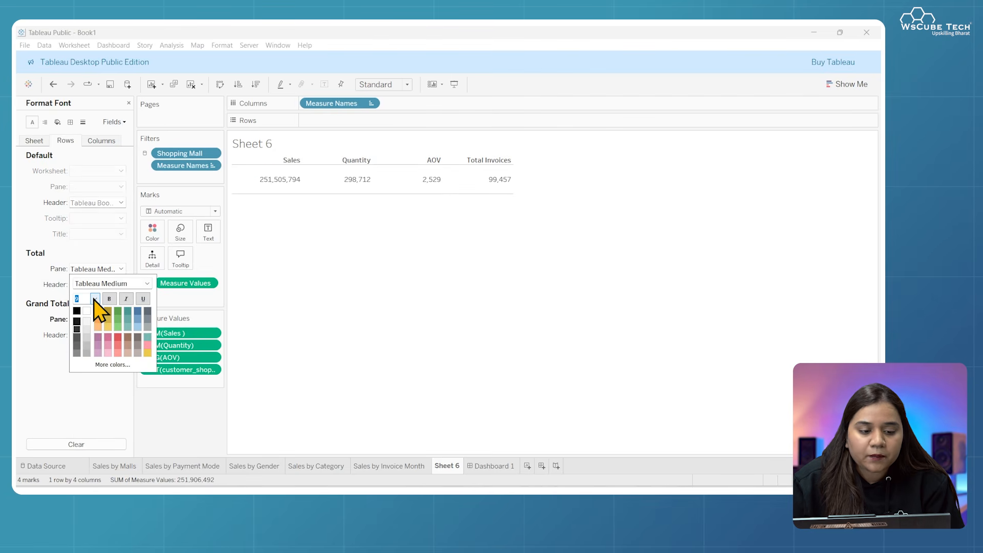
click(94, 300)
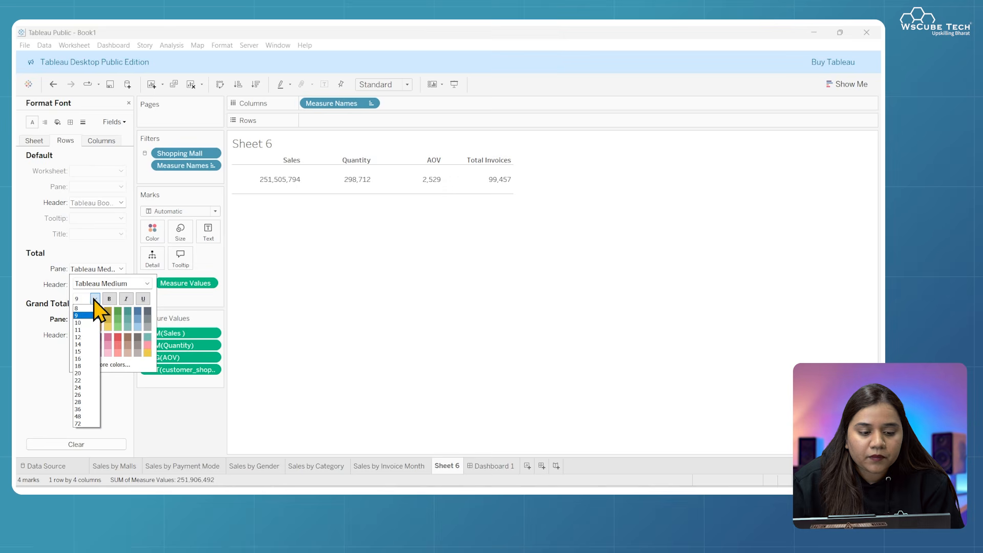
click(81, 403)
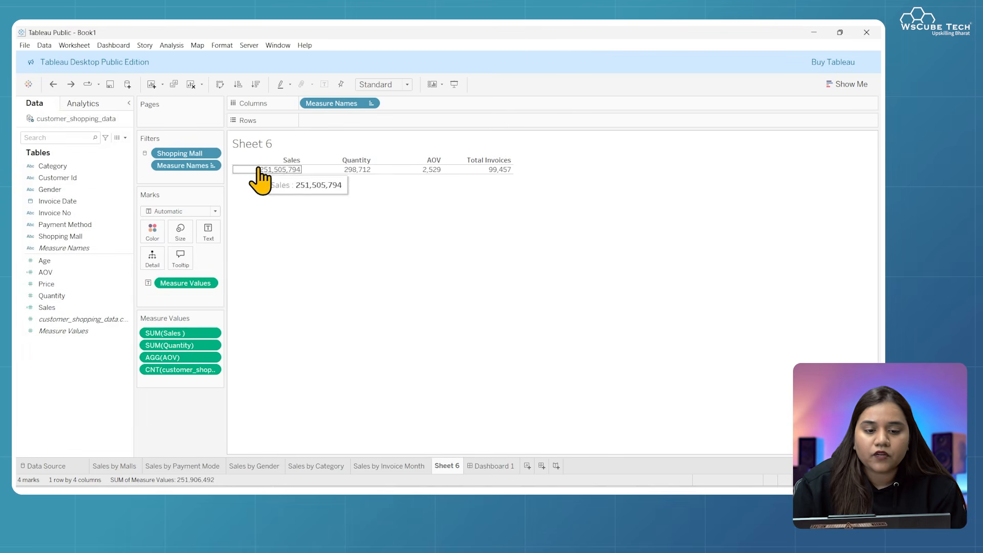
Set the default pane font size of Sheet 6 to 20
right_click(265, 163)
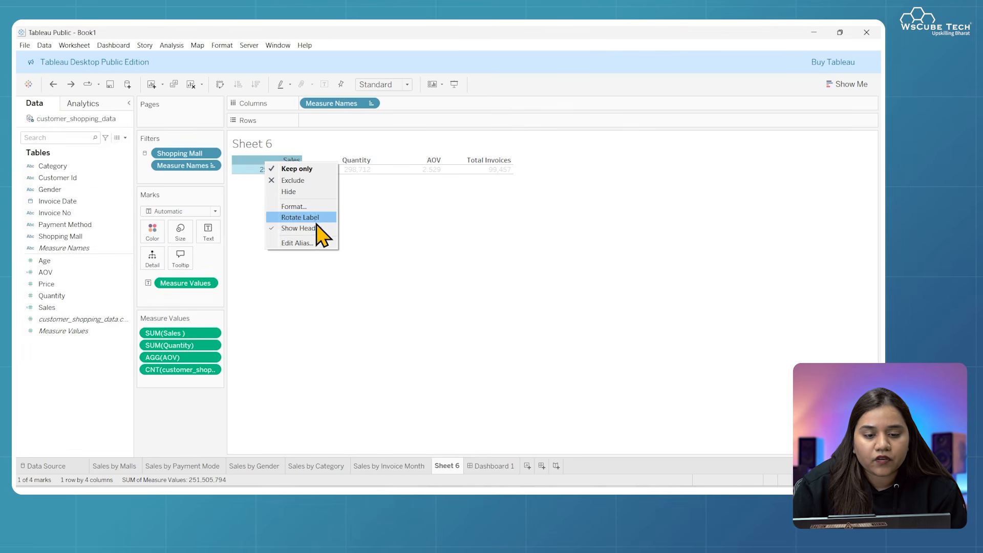
click(311, 209)
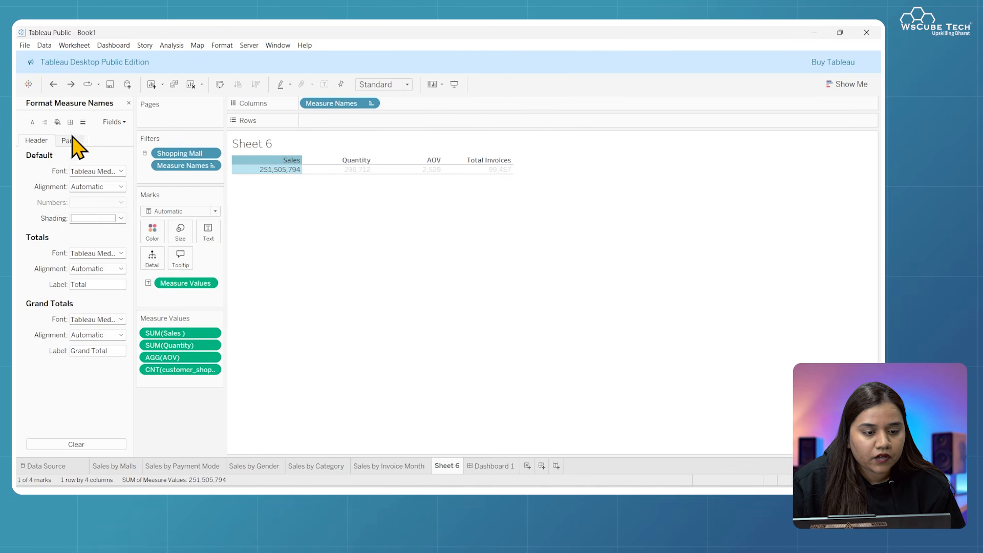
click(73, 143)
click(50, 141)
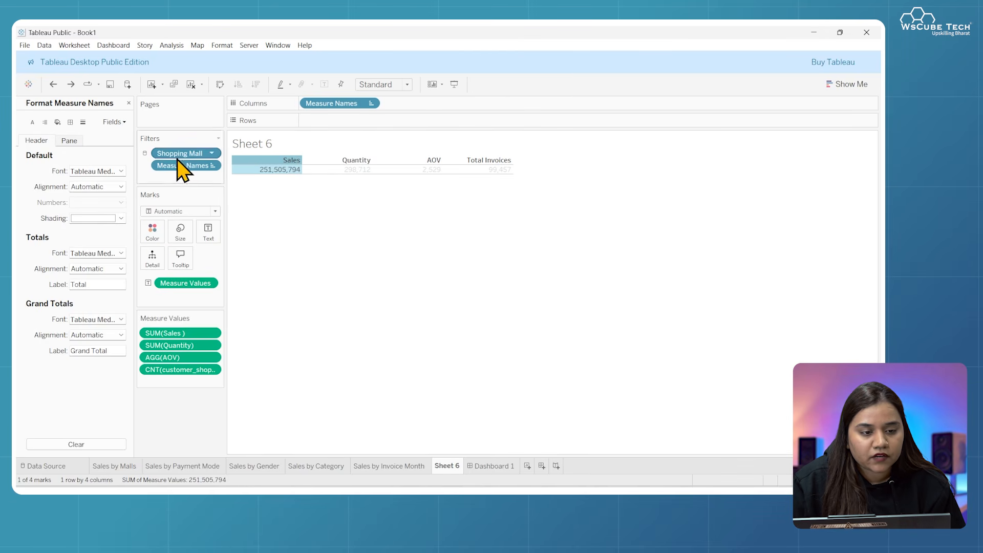
click(32, 122)
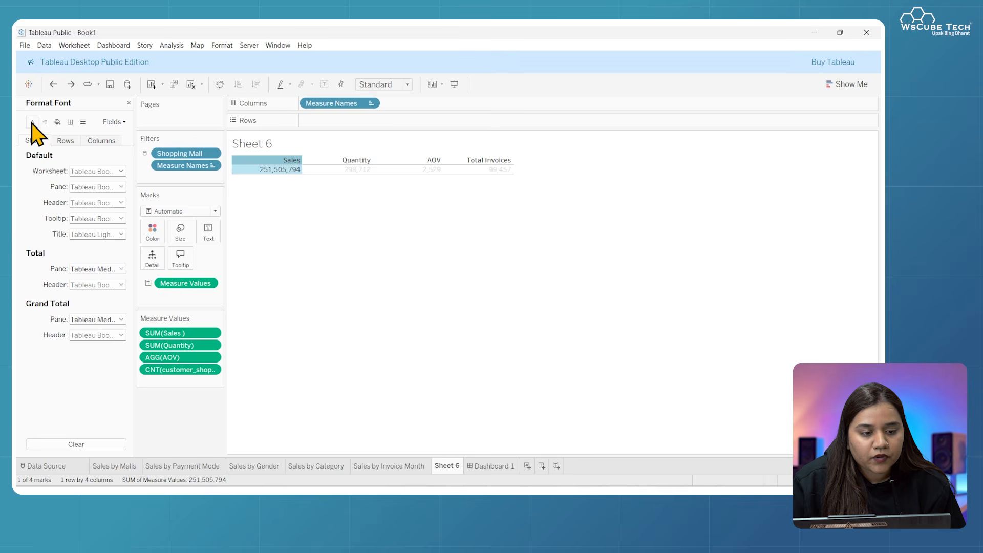
click(121, 187)
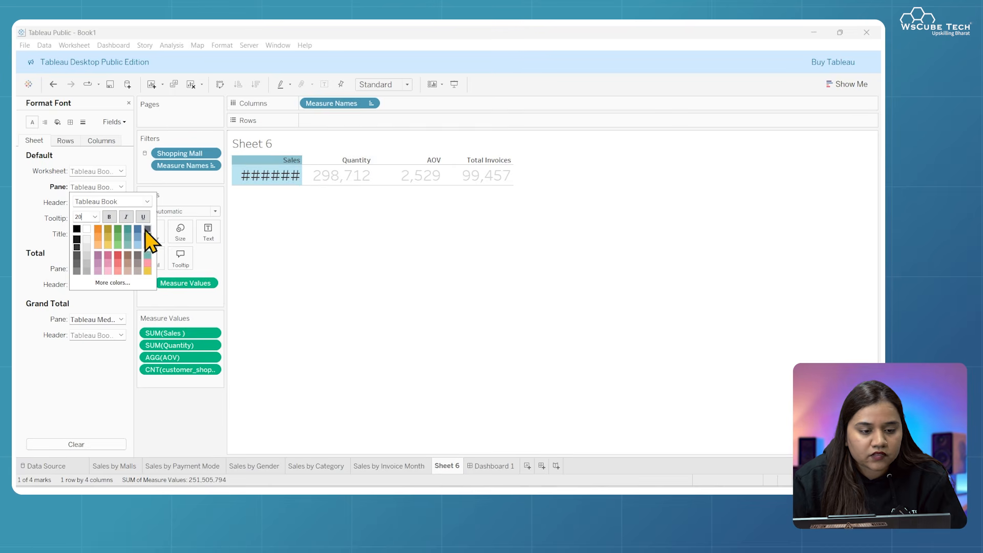
click(26, 332)
Set the default header font size of Sheet 6 to 28
click(94, 203)
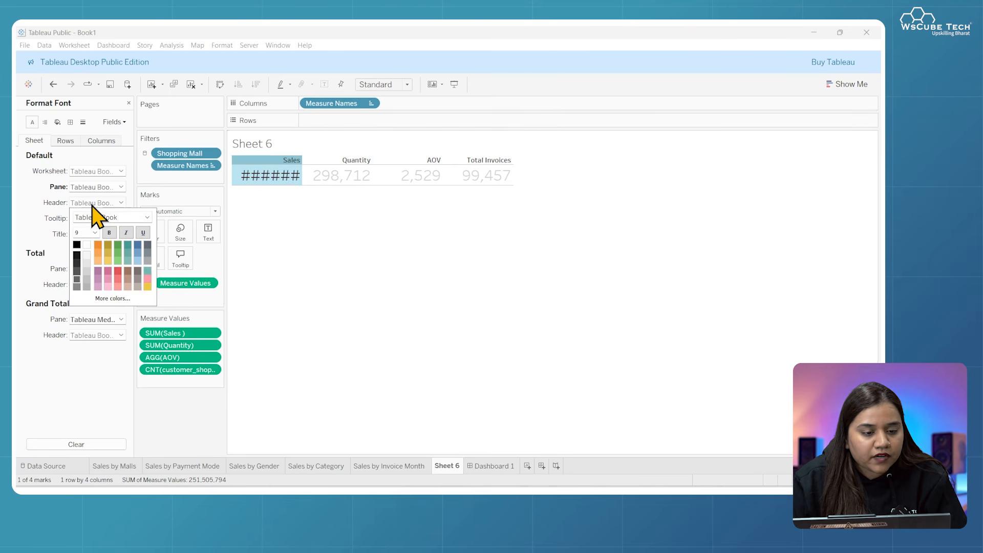
key(Return)
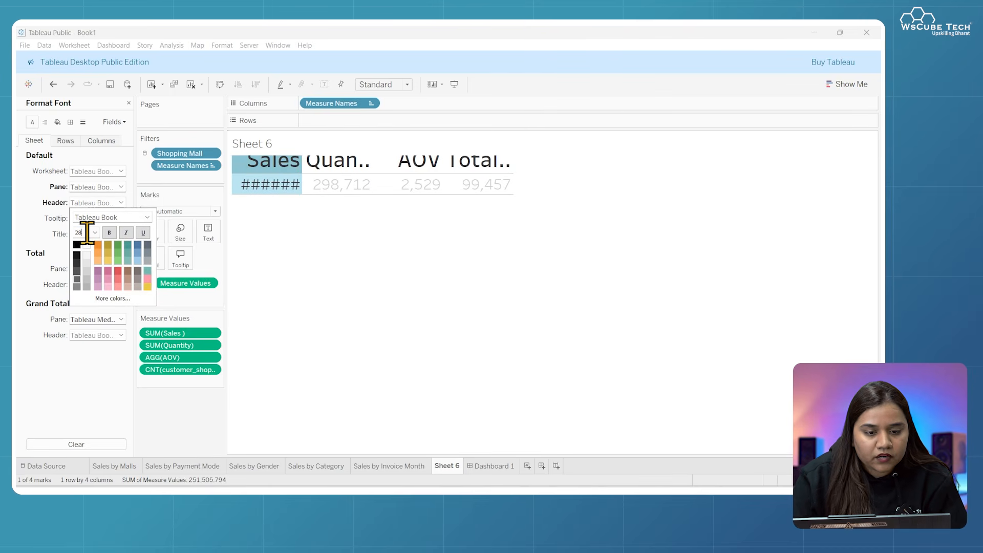
click(346, 269)
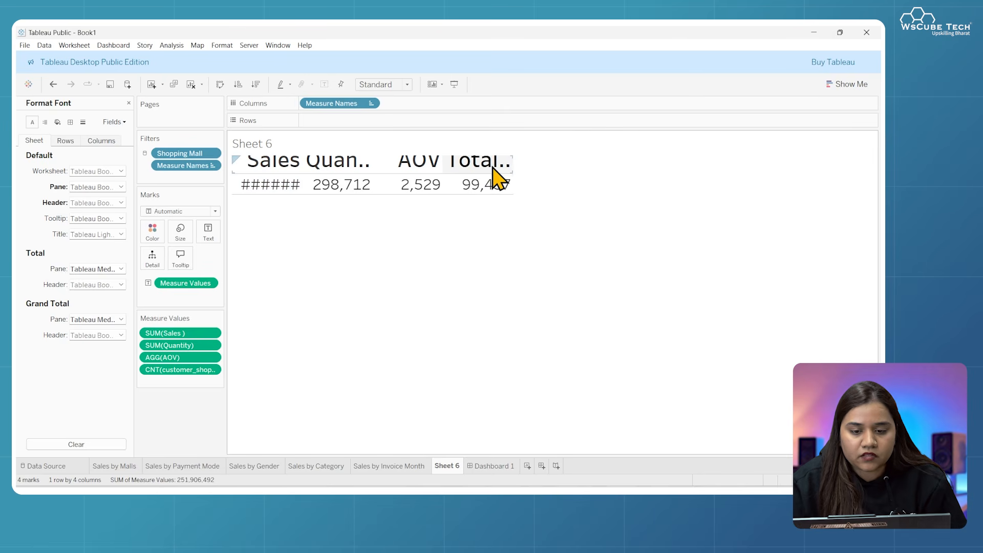
Widen the table's columns and increase the header and value row heights to fit the enlarged text
drag(511, 167, 600, 163)
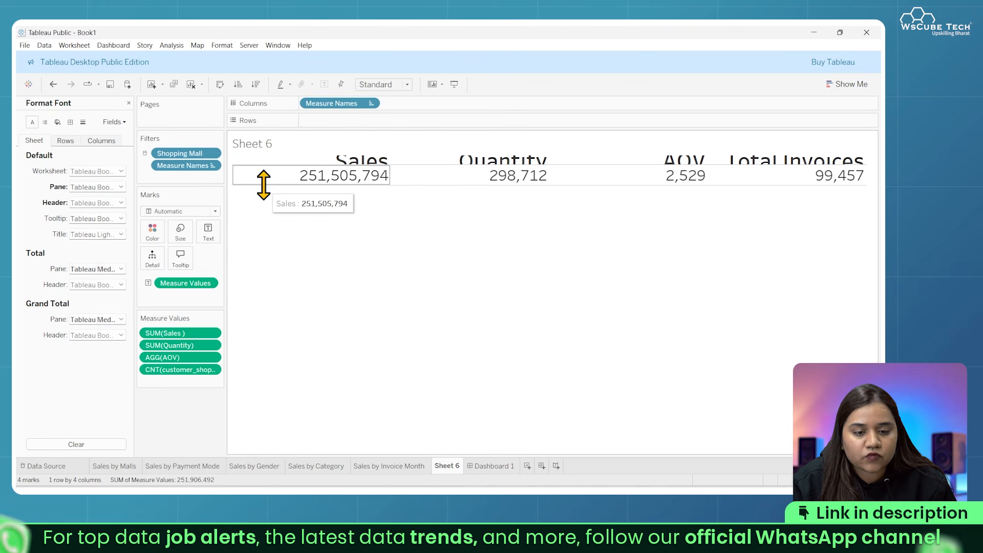
click(402, 86)
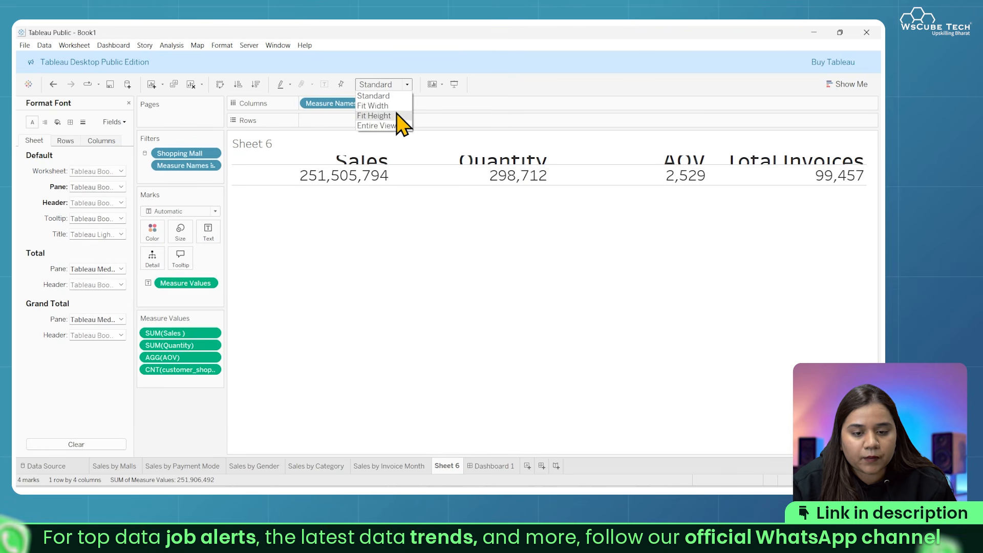
click(308, 286)
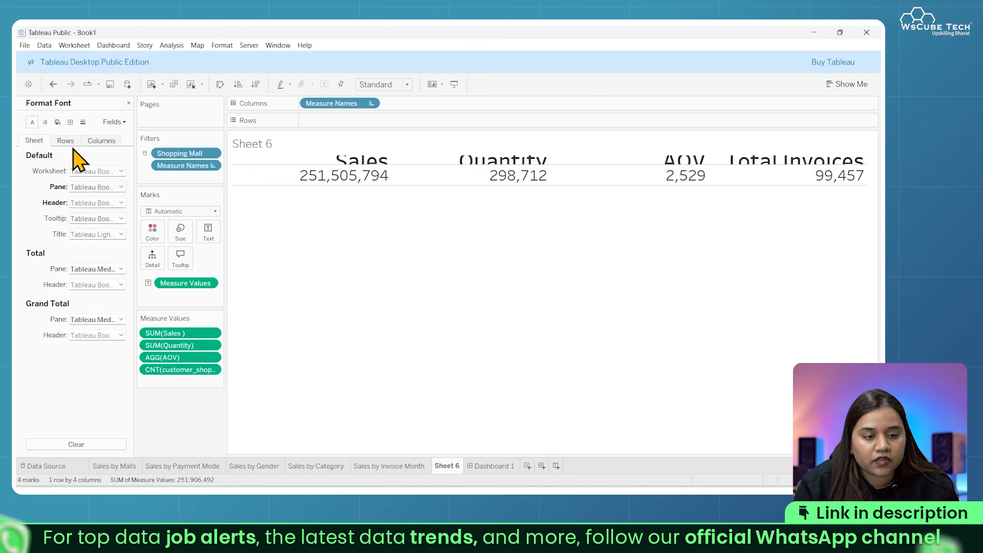
drag(407, 164, 406, 185)
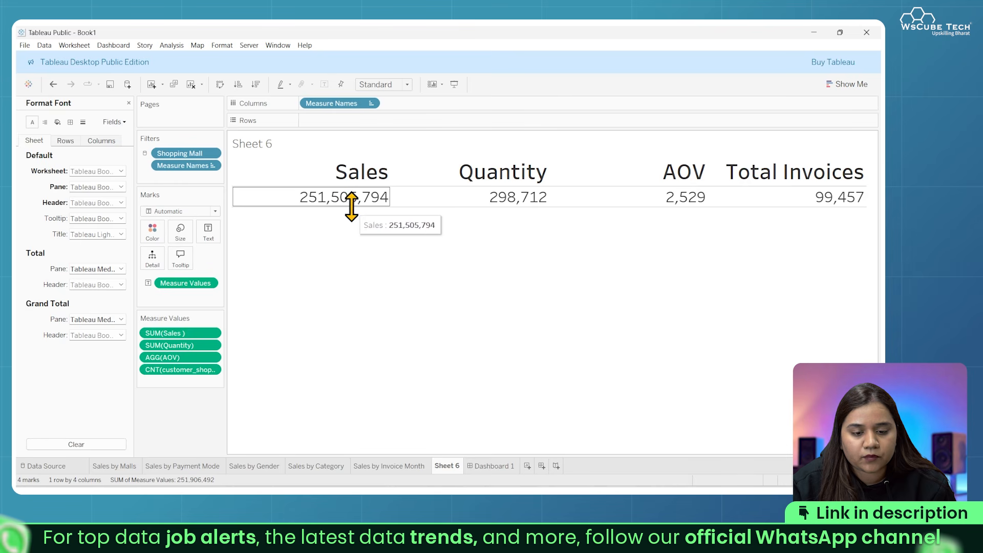
drag(353, 206, 363, 234)
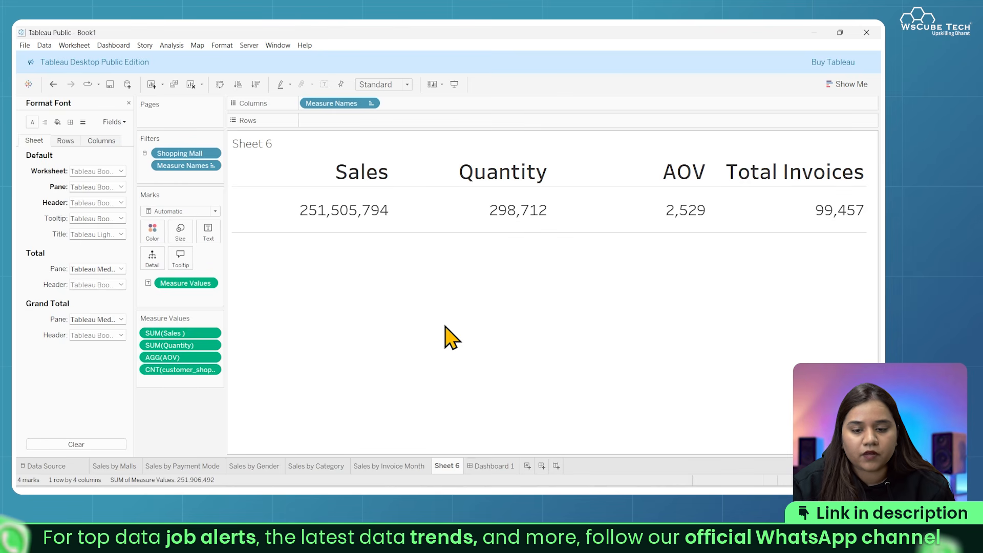
Set the sheet's default pane alignment to horizontally centered
click(45, 123)
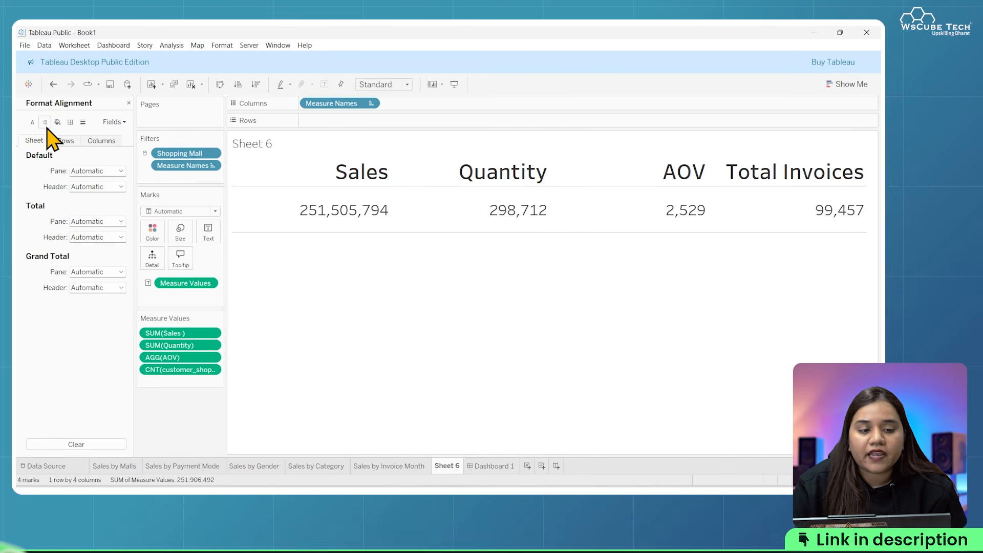
click(100, 173)
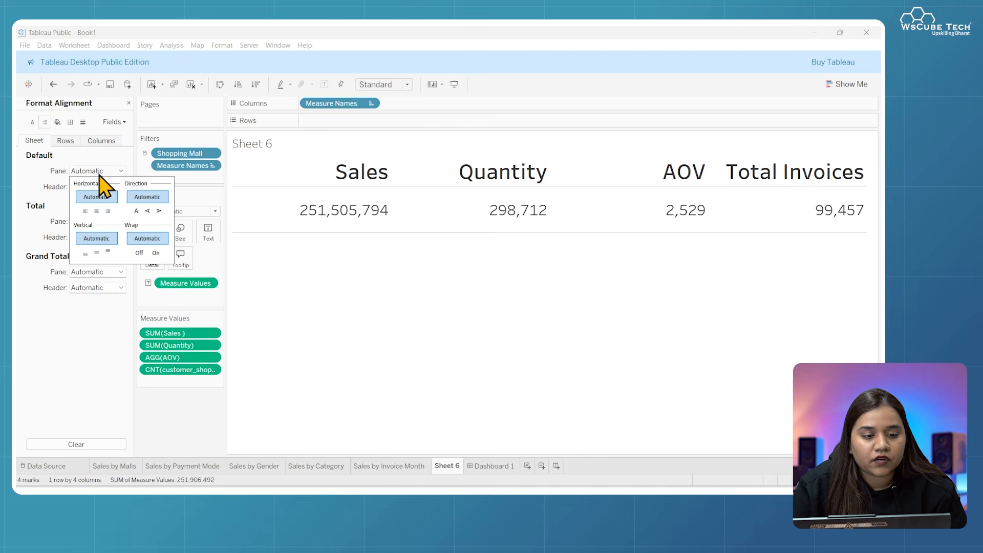
click(98, 212)
click(23, 329)
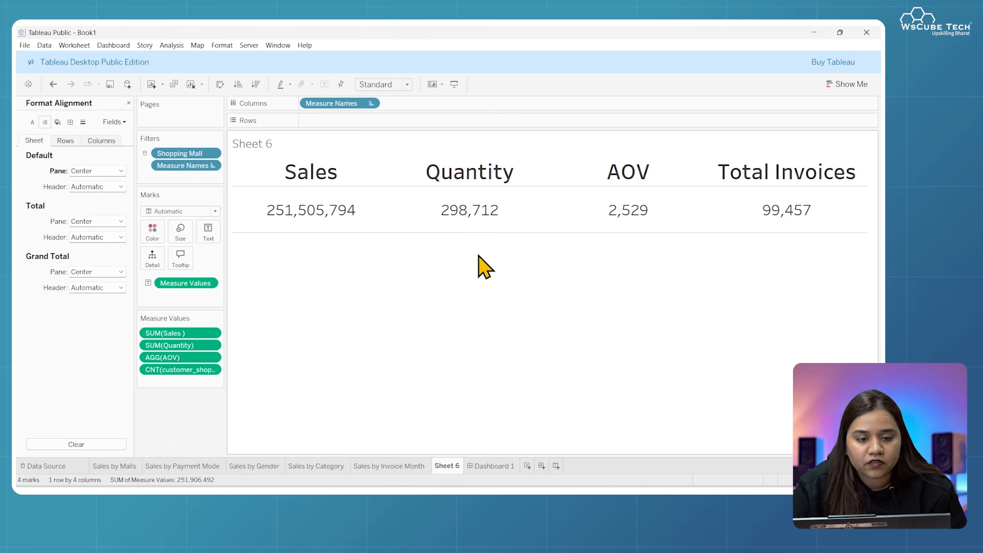
Remove the sheet's grand total pane border and row divider pane border by setting both to None
click(71, 123)
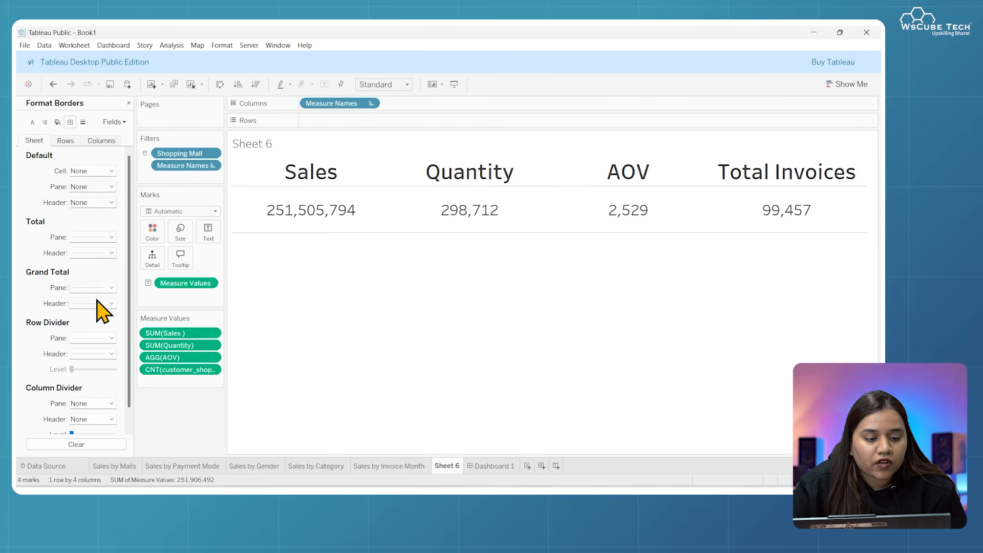
scroll(102, 307, down, 1)
scroll(100, 347, up, 1)
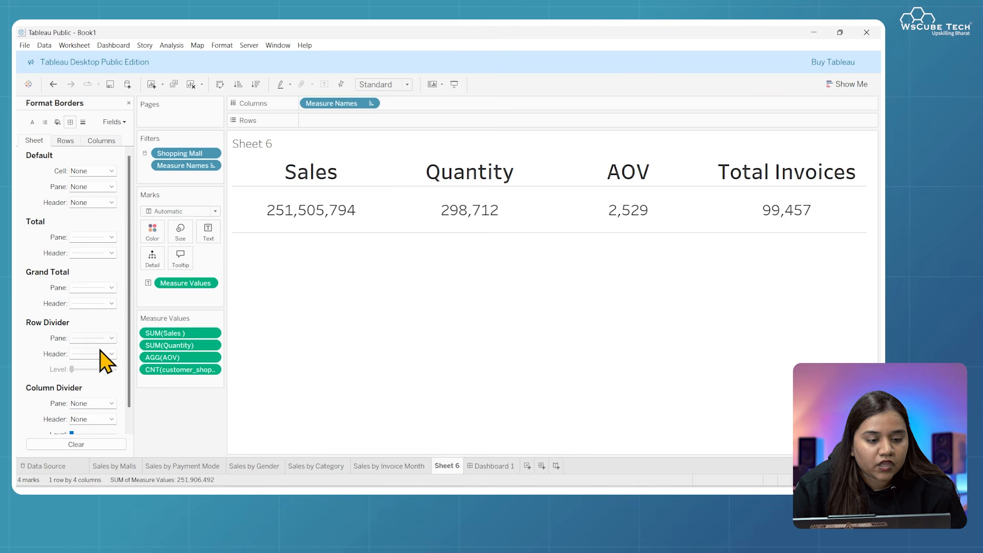
click(111, 287)
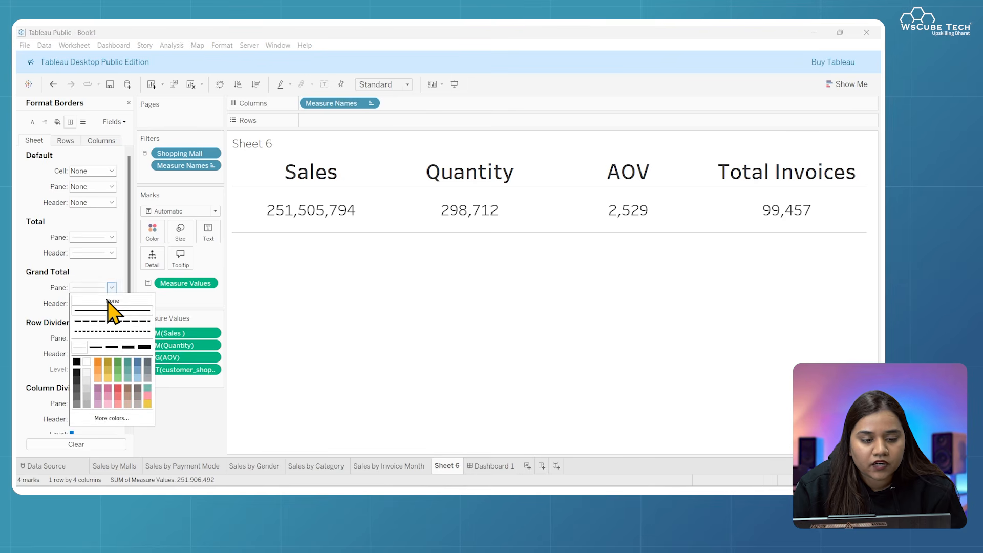
click(25, 332)
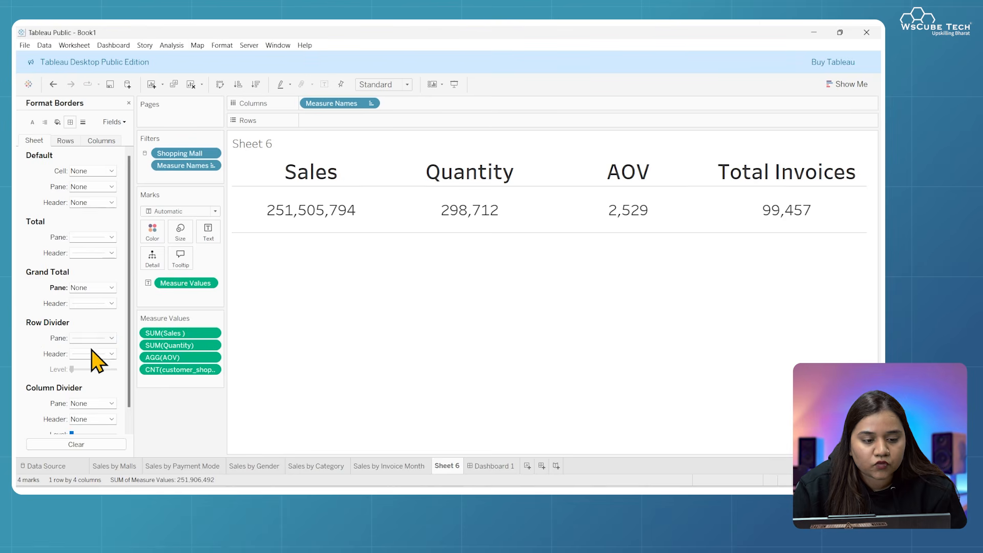
click(111, 338)
click(123, 351)
click(18, 373)
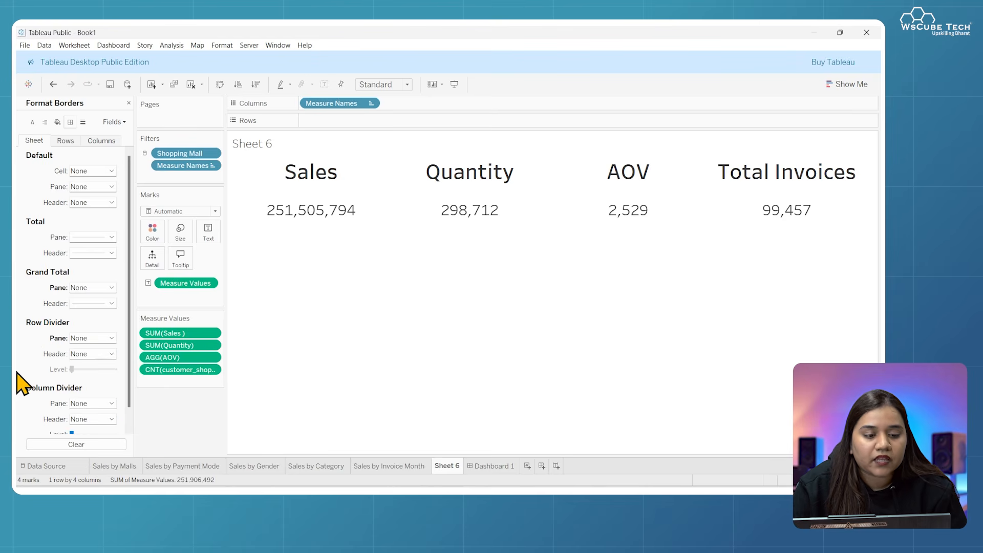
Set the column divider's pane and header to solid lines and raise its level to the maximum
scroll(103, 410, down, 1)
click(105, 385)
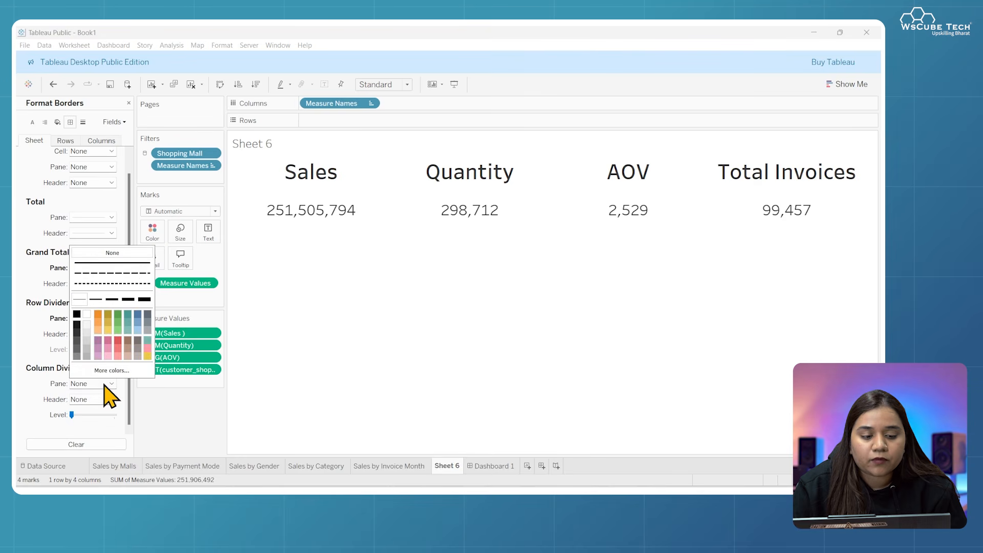
click(125, 264)
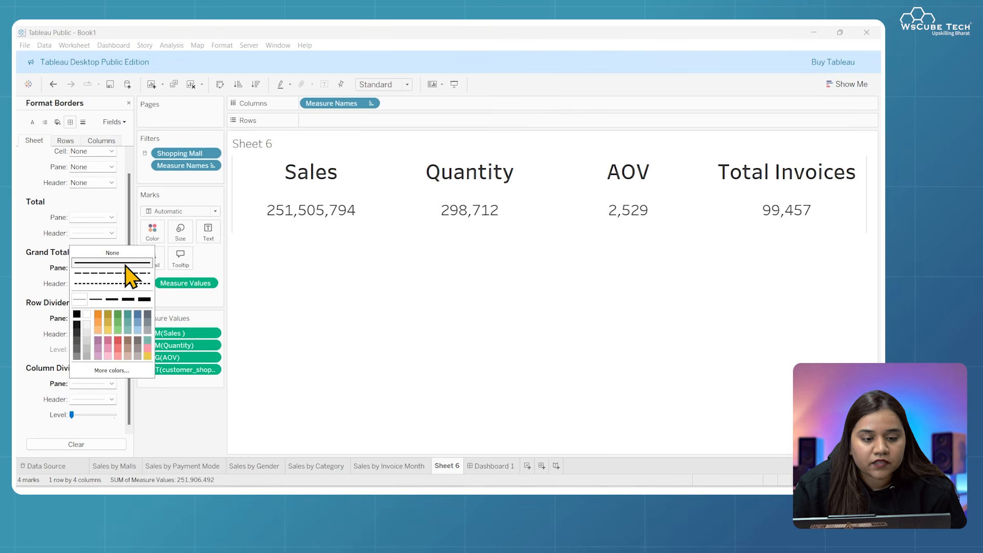
click(88, 400)
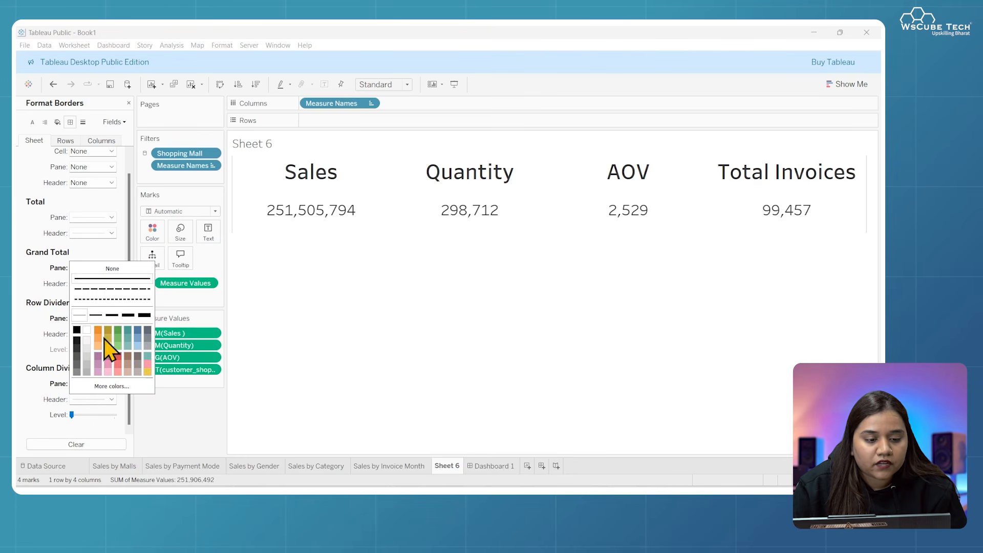
click(107, 281)
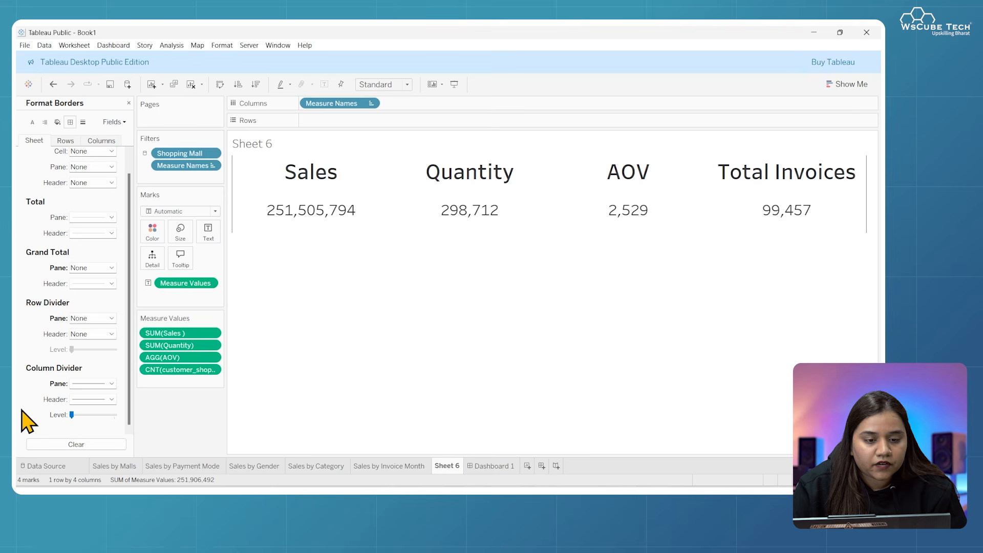
click(87, 400)
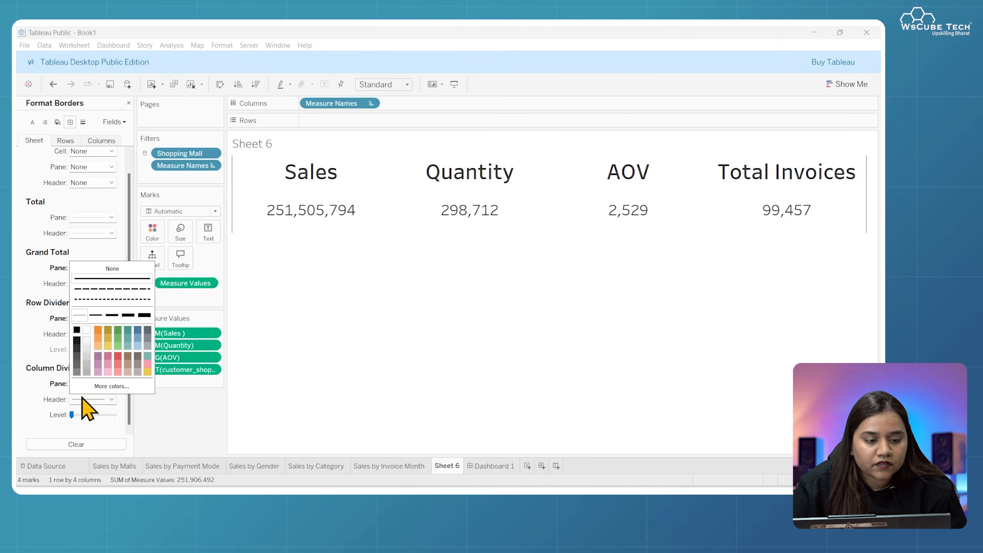
click(30, 395)
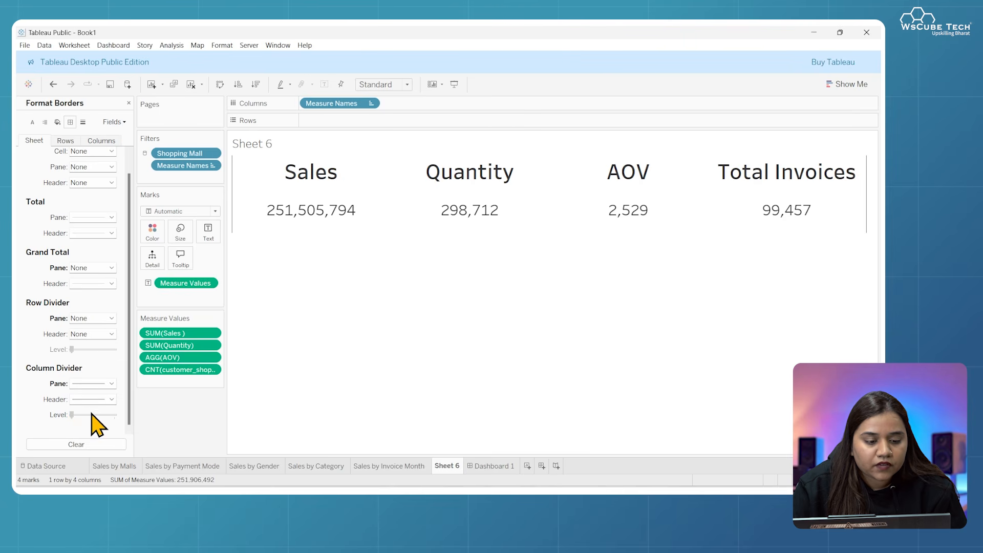
drag(73, 416, 134, 413)
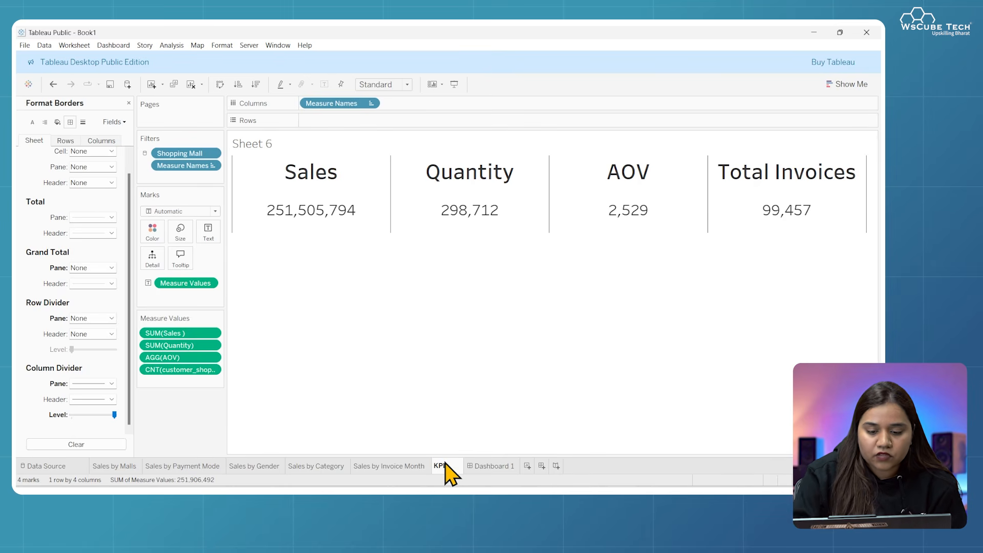
Rename Sheet 6 as KPI and open Dashboard 1 with the formatting pane closed
key(Return)
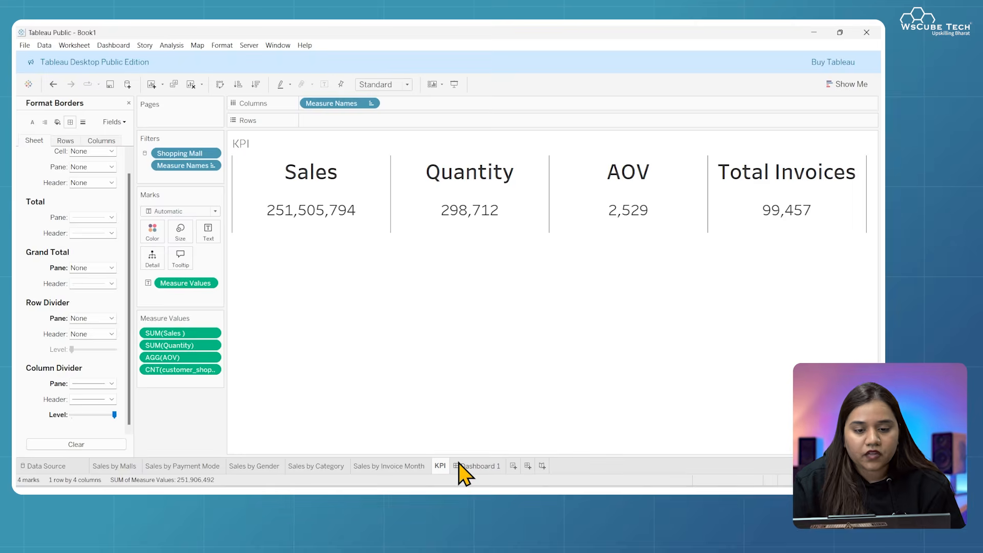
click(463, 466)
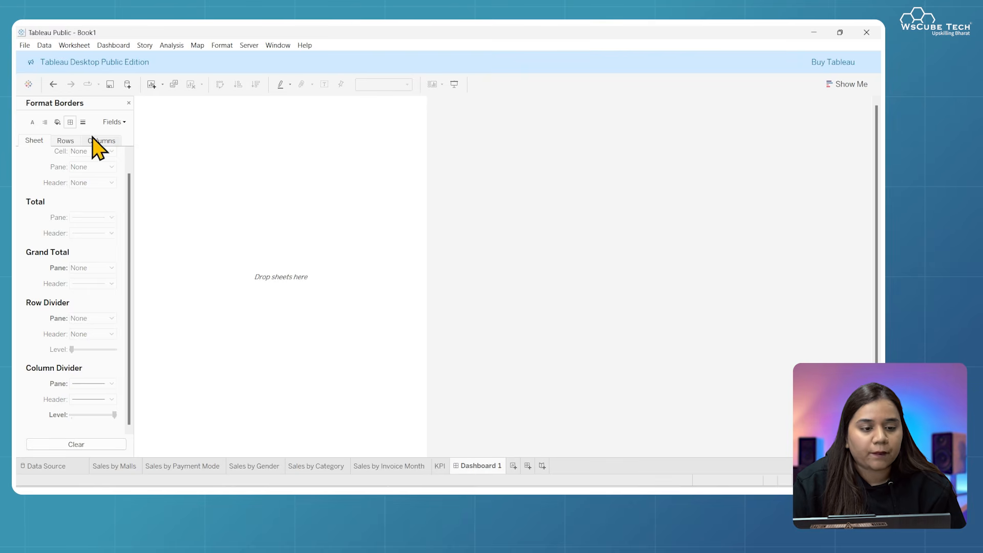
click(129, 103)
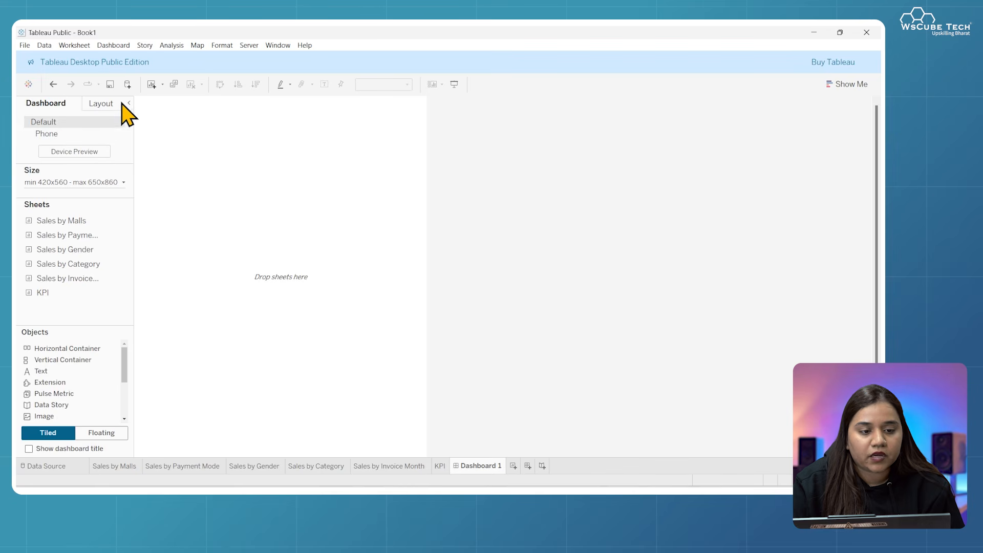
Remove the maximum size limit from the dashboard's size range
click(82, 181)
click(34, 255)
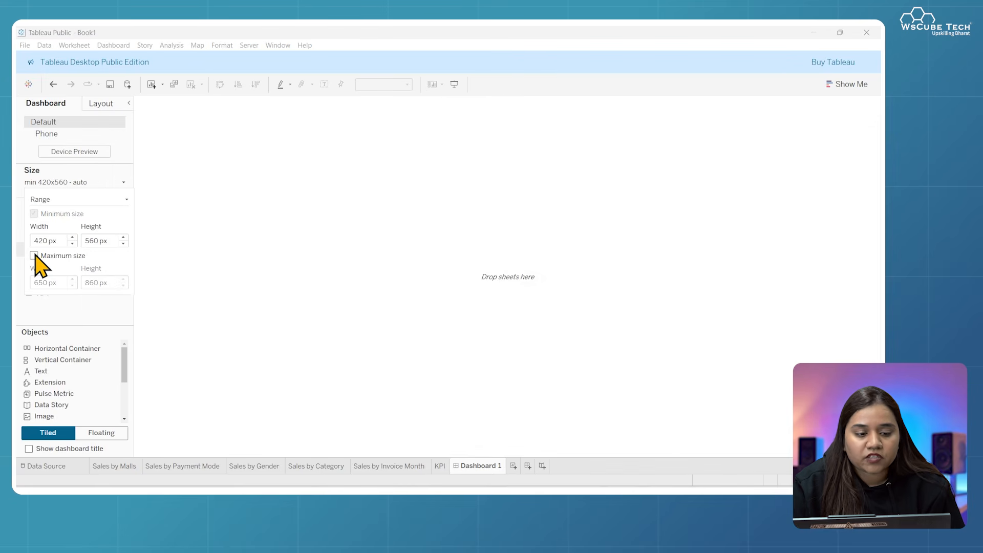
click(314, 254)
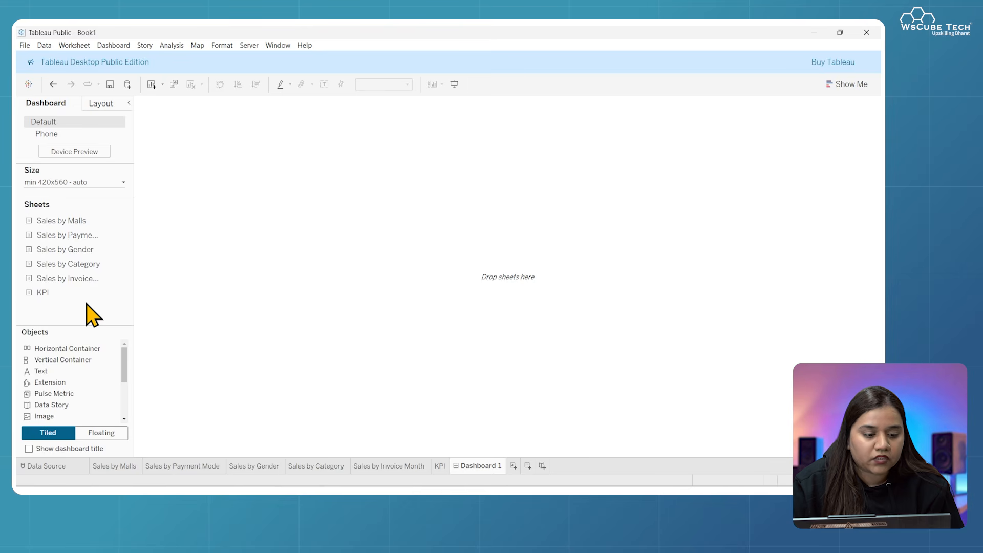
Add a horizontal container to the empty dashboard and place a text object reading "Sales Dashboard" in it
drag(81, 353, 220, 128)
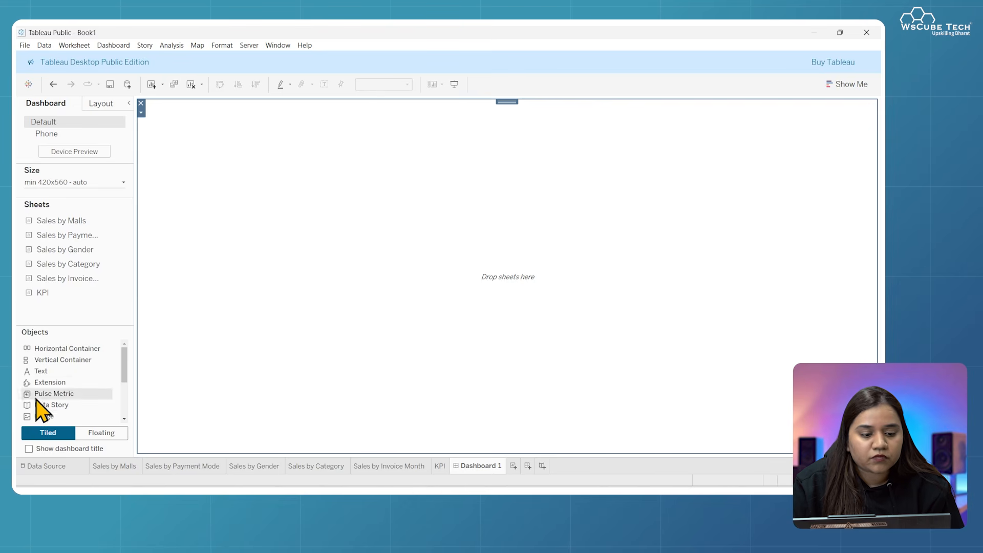
drag(68, 370, 200, 132)
text(Sales Dashboard)
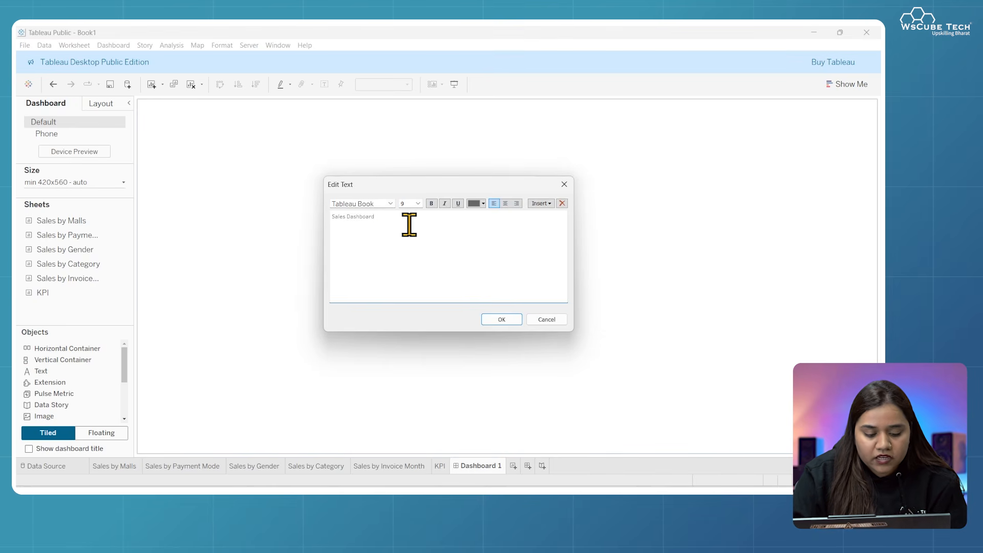
Format the "Sales Dashboard" text with font size 36 and a blue colour, and apply it
click(418, 204)
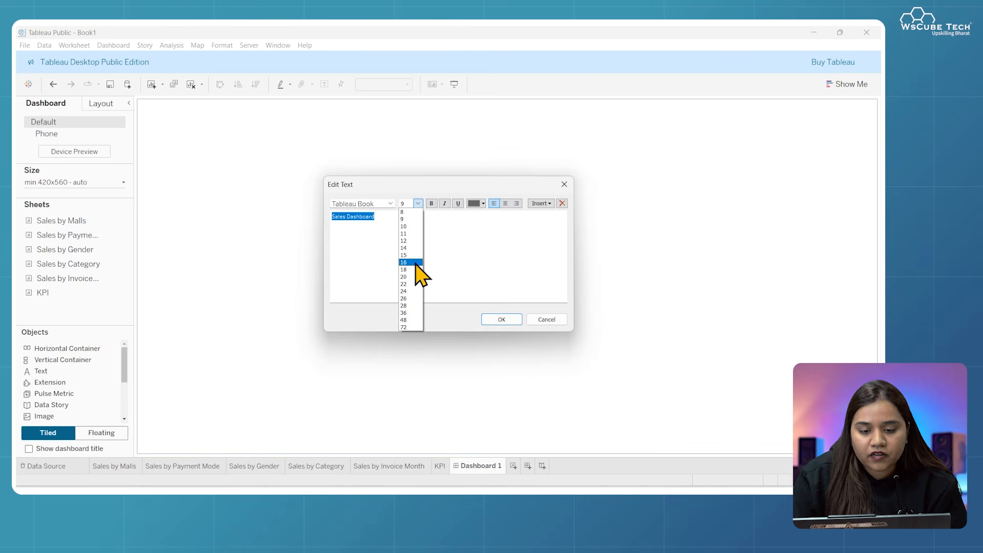
click(410, 313)
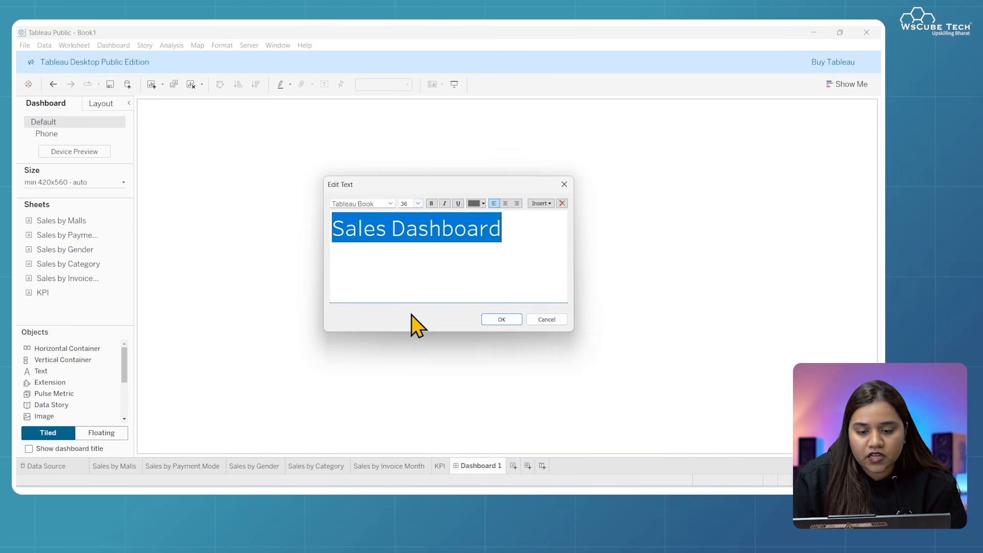
click(483, 204)
click(533, 214)
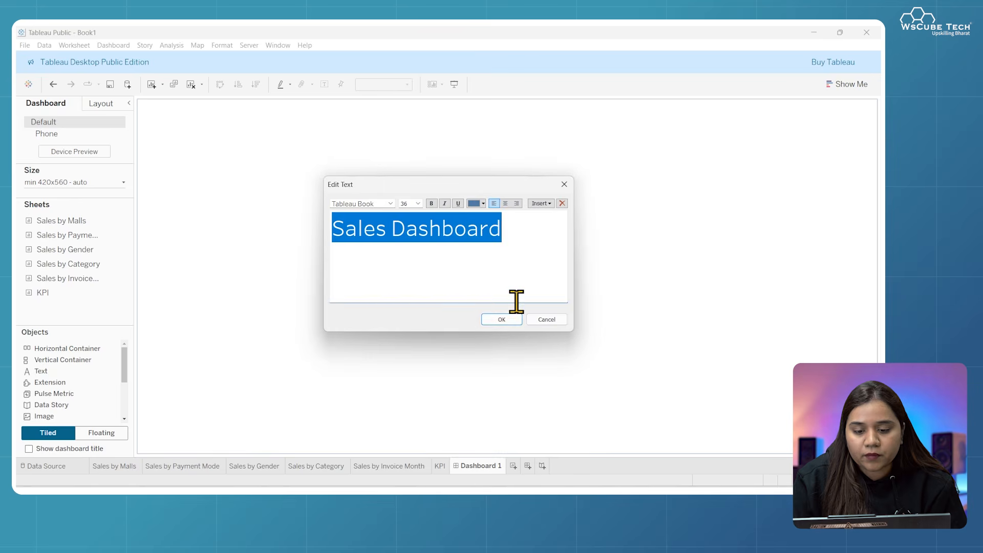
click(510, 320)
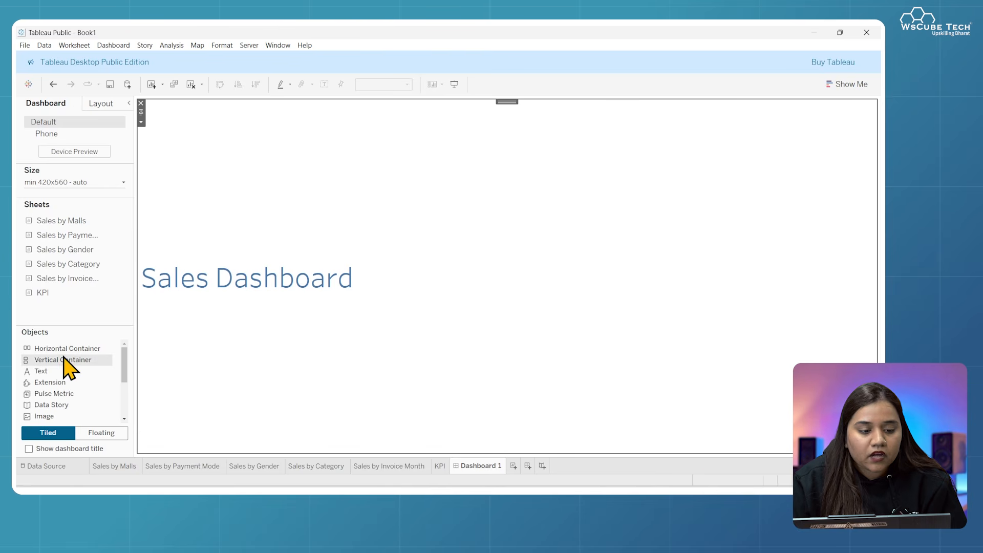
Add a vertical container beside the "Sales Dashboard" text, try another layout adjustment and undo it
drag(75, 357, 792, 316)
drag(217, 344, 522, 324)
key(ctrl+z)
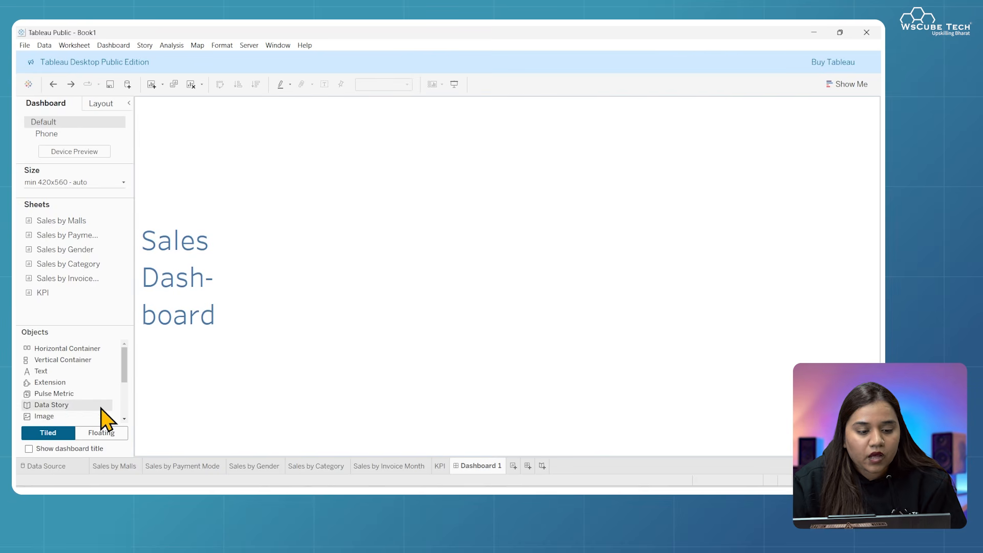
Place the KPI sheet in a horizontal container beside the title and widen the title's area
drag(79, 347, 588, 143)
drag(71, 292, 456, 220)
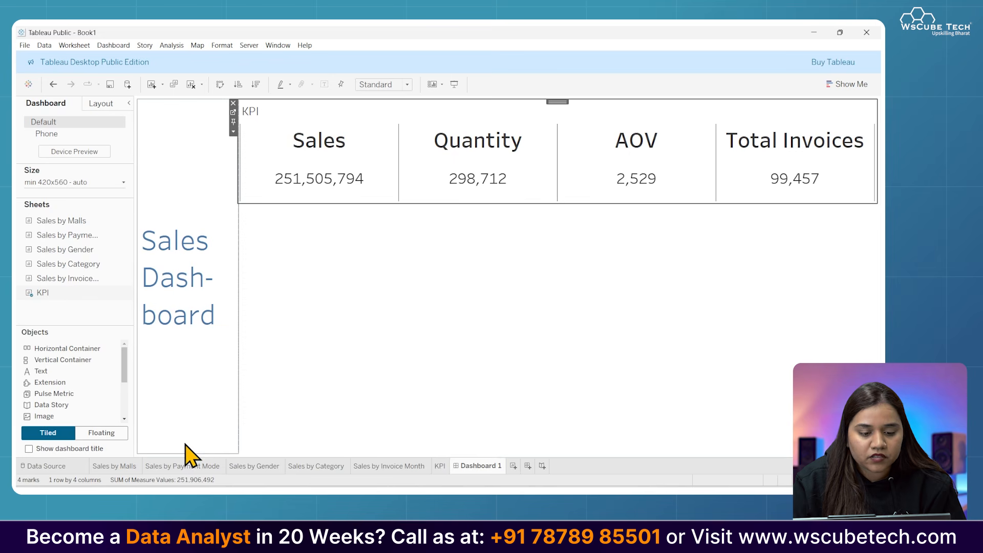
click(241, 174)
drag(236, 160, 377, 165)
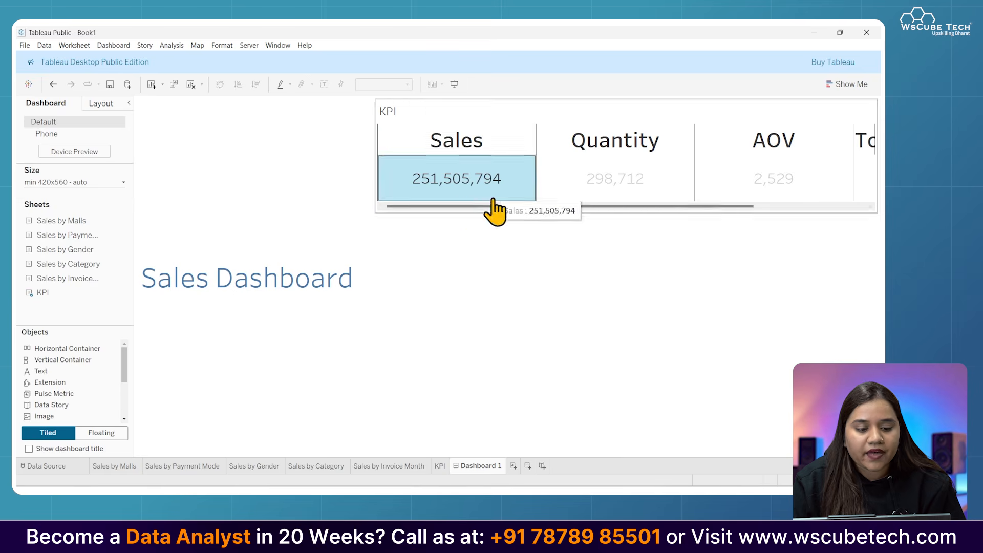
Reduce the default header font size of the KPI worksheet
click(442, 467)
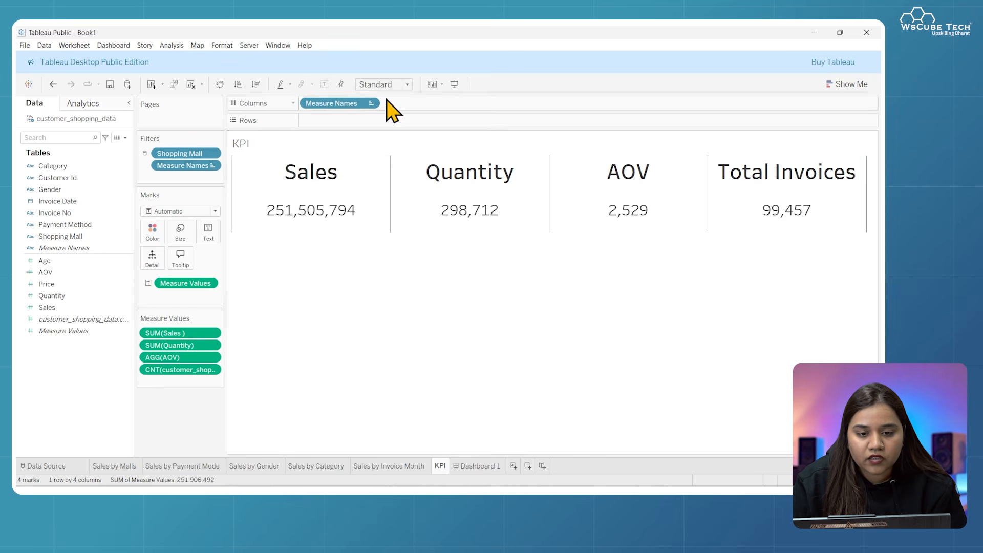
right_click(335, 179)
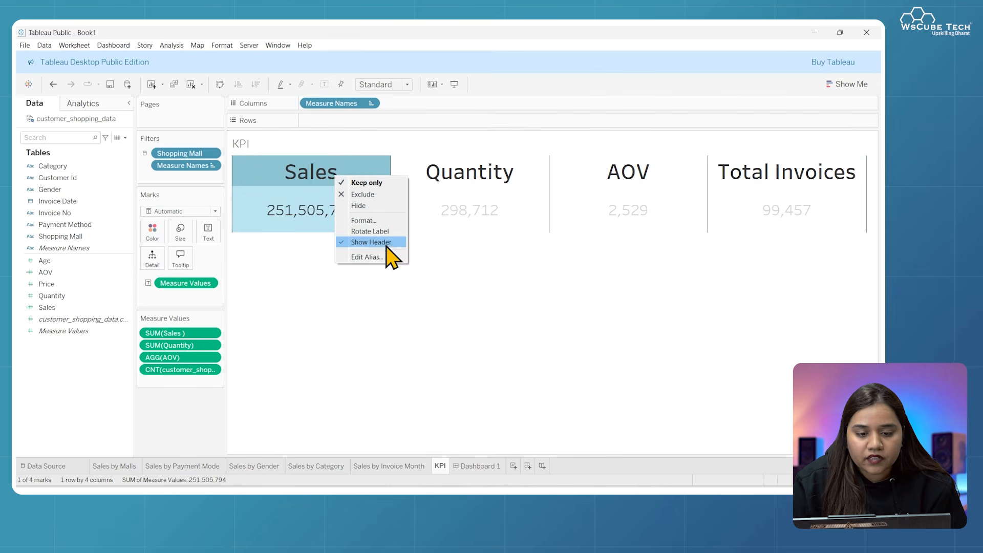
click(364, 221)
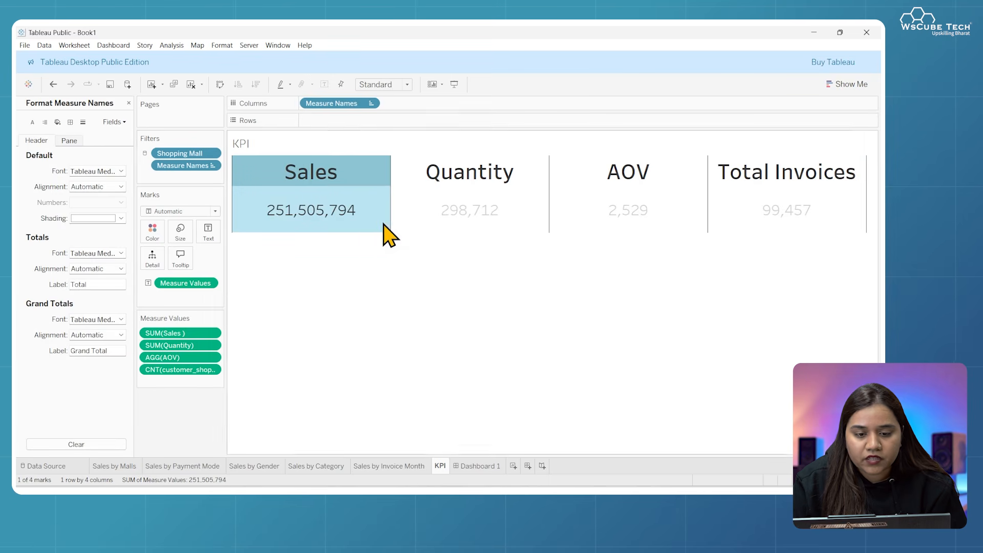
click(32, 123)
click(108, 202)
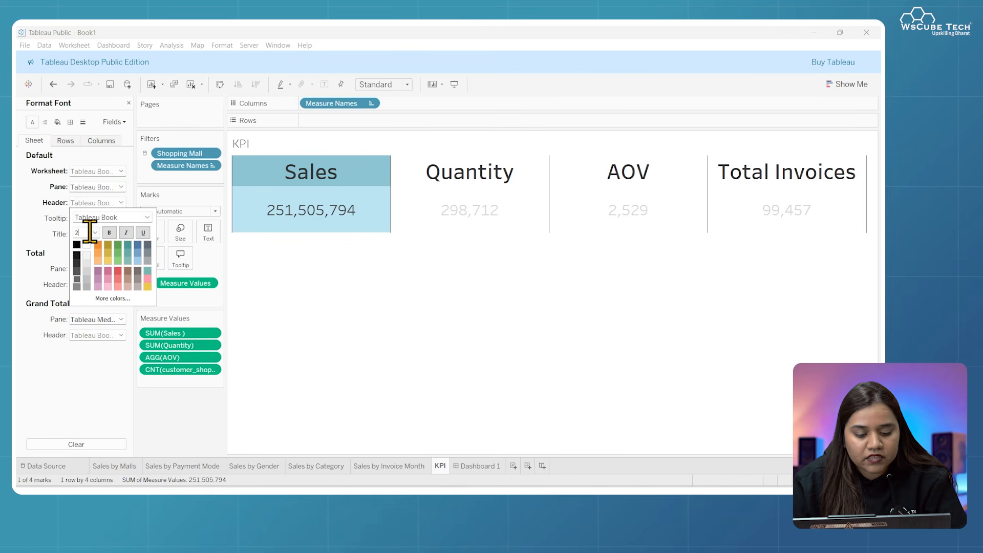
click(27, 207)
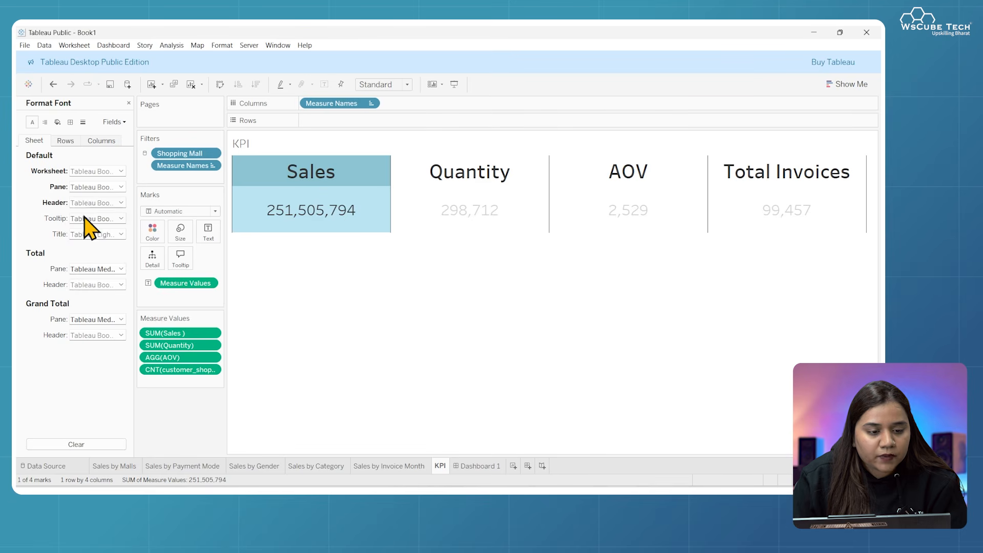
Set the default pane font size of the KPI worksheet to 16 and clear the Sales column selection
click(96, 187)
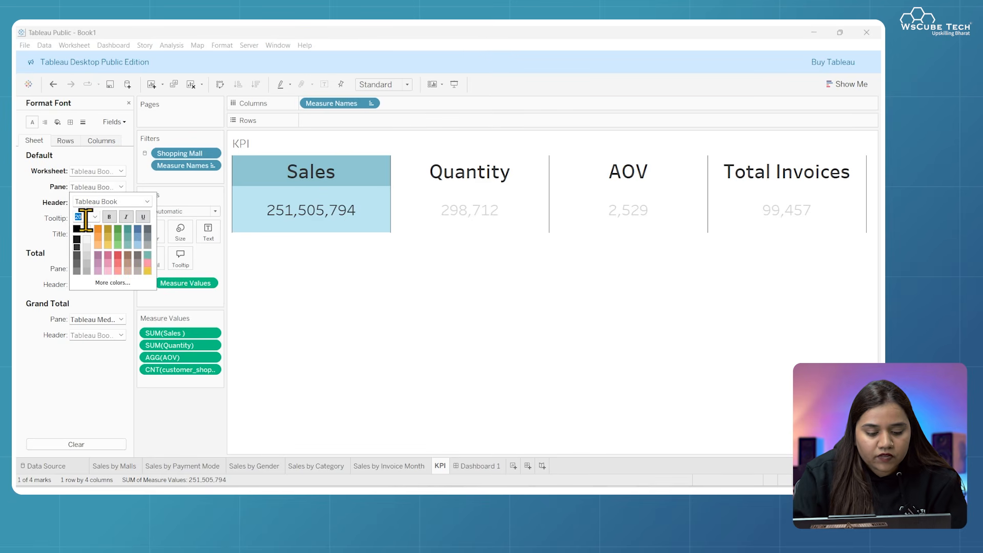
text(16)
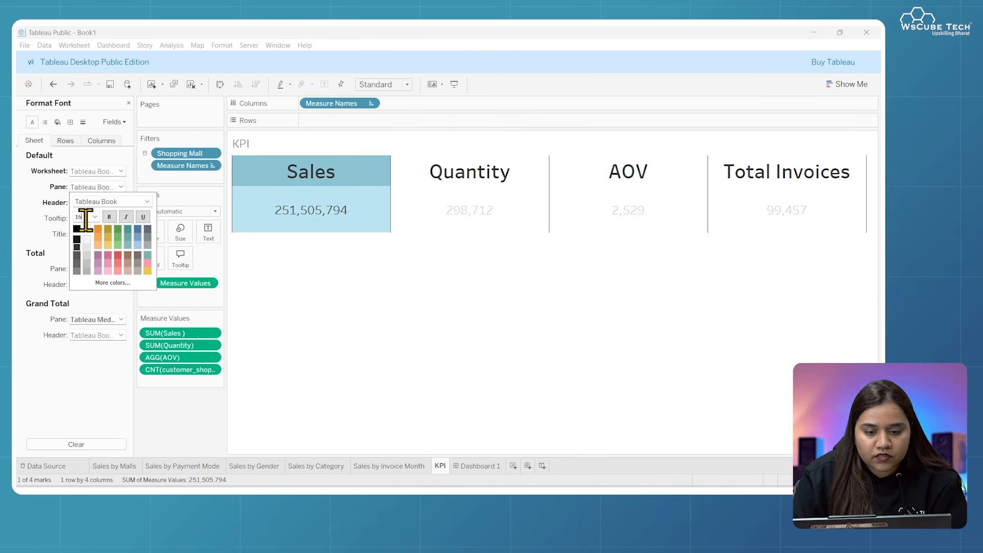
click(82, 335)
click(400, 328)
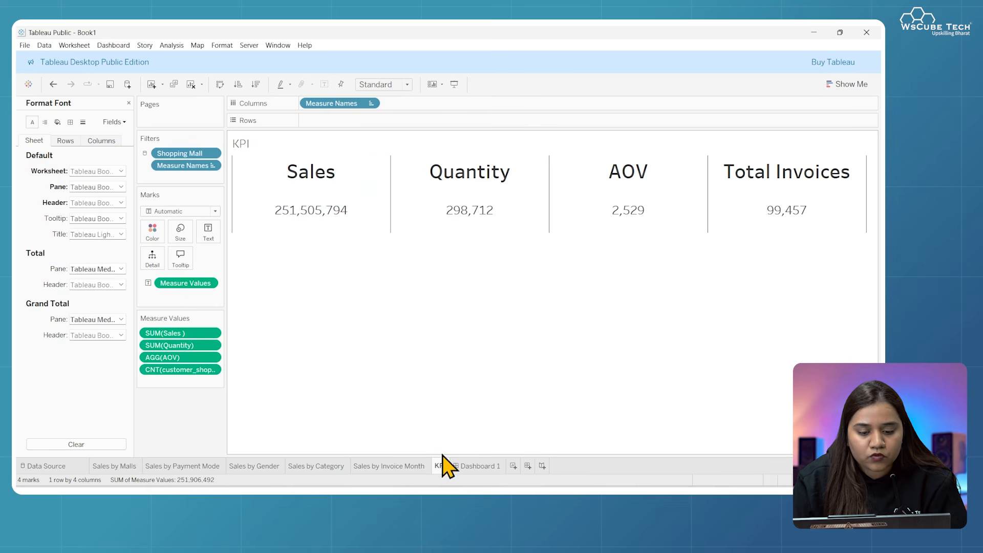
Try the Entire View fit on the KPI worksheet, then set it to Fit Width
click(404, 84)
click(389, 127)
click(392, 87)
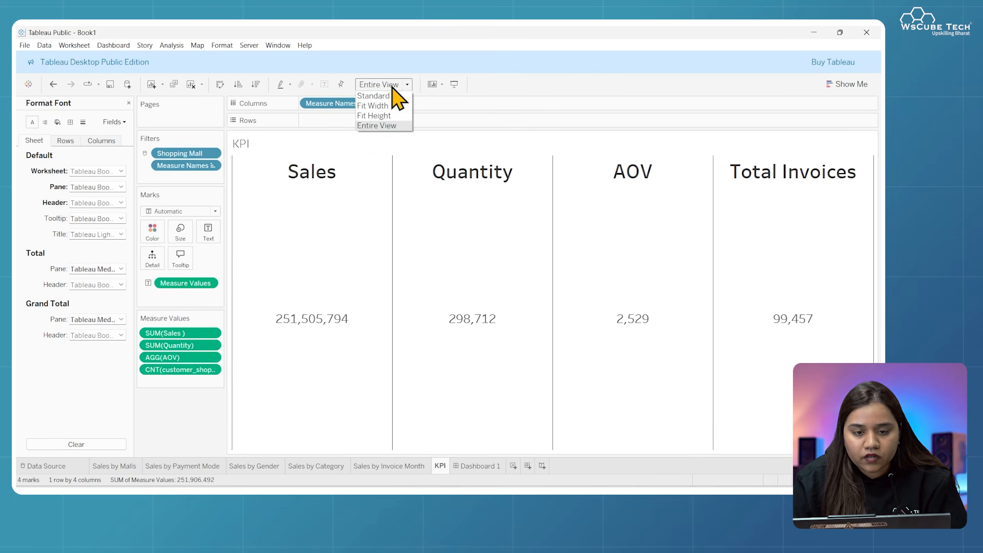
click(401, 106)
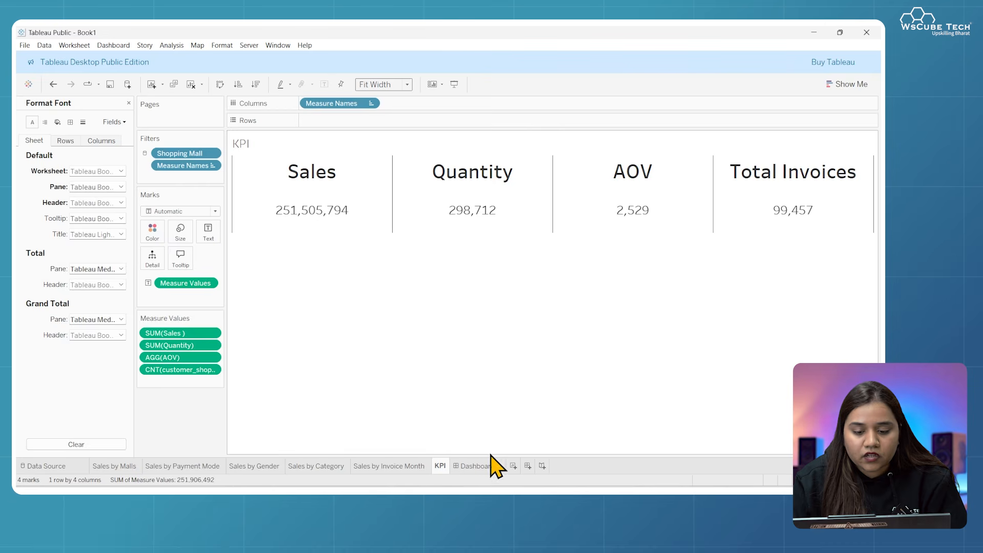
Set the KPI sheet on Dashboard 1 to Fit Width
click(491, 466)
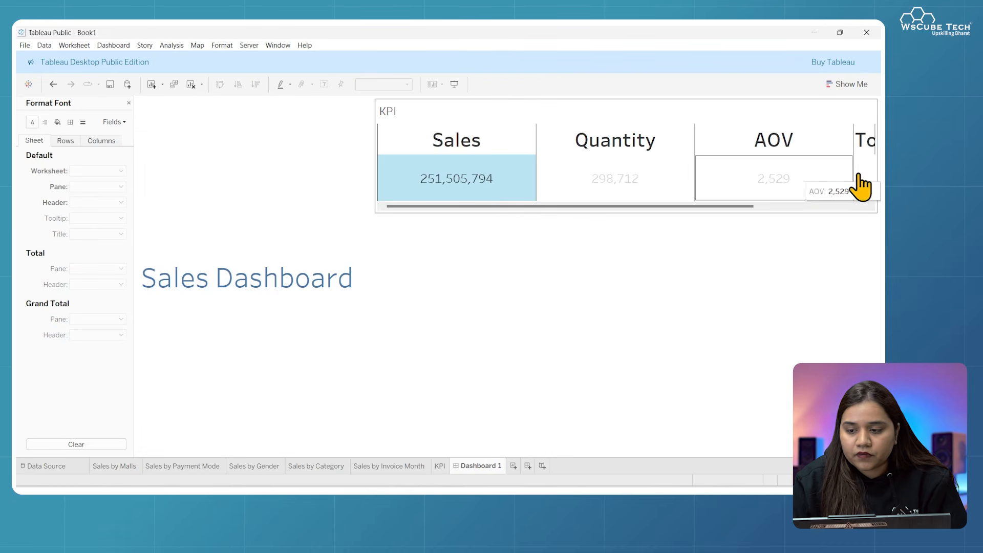
click(620, 289)
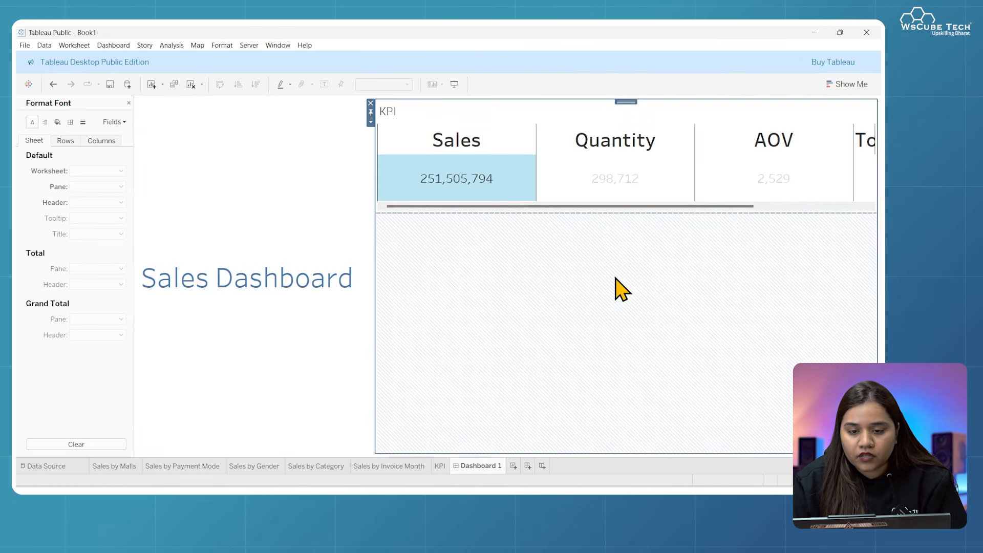
click(535, 125)
click(393, 84)
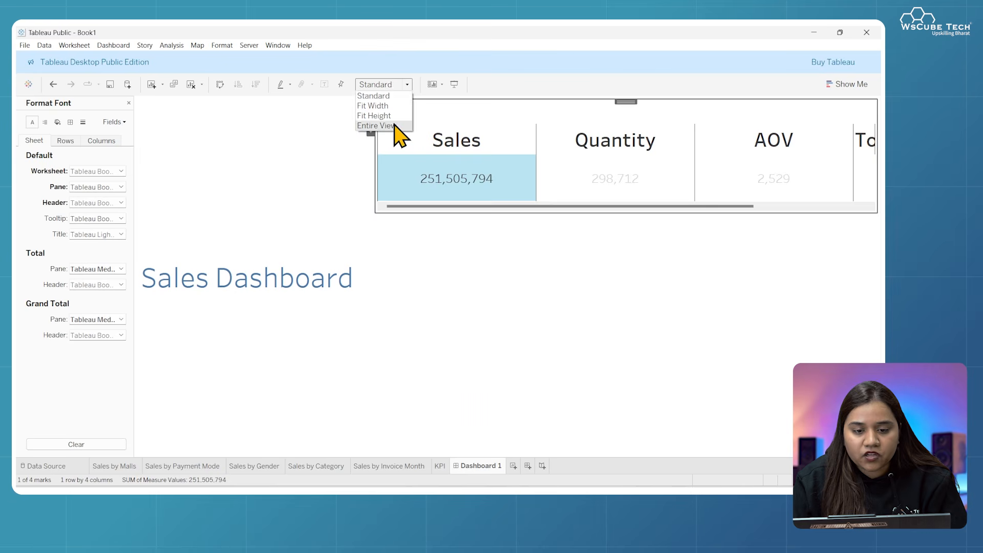
click(379, 126)
click(394, 88)
click(393, 103)
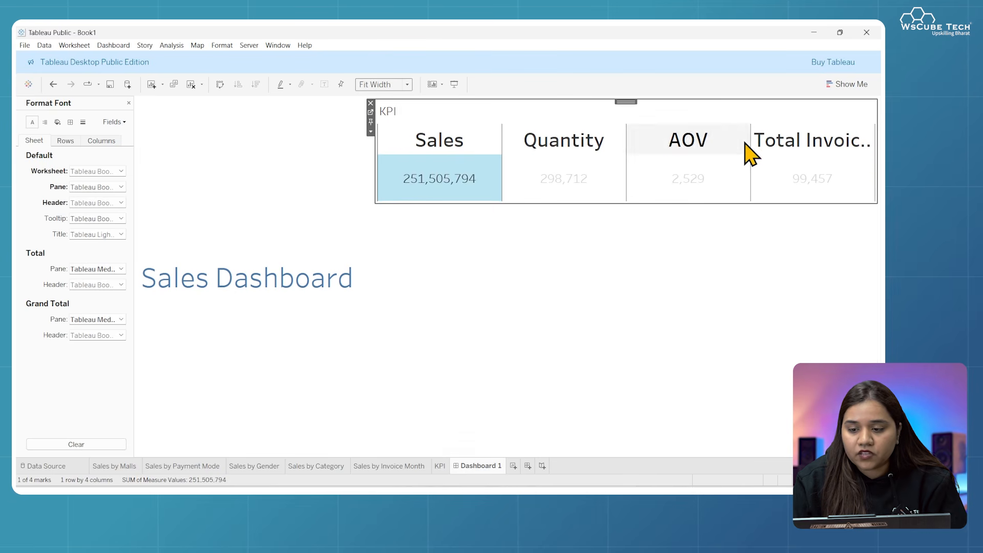
Hide the title of the KPI sheet on the dashboard
click(772, 229)
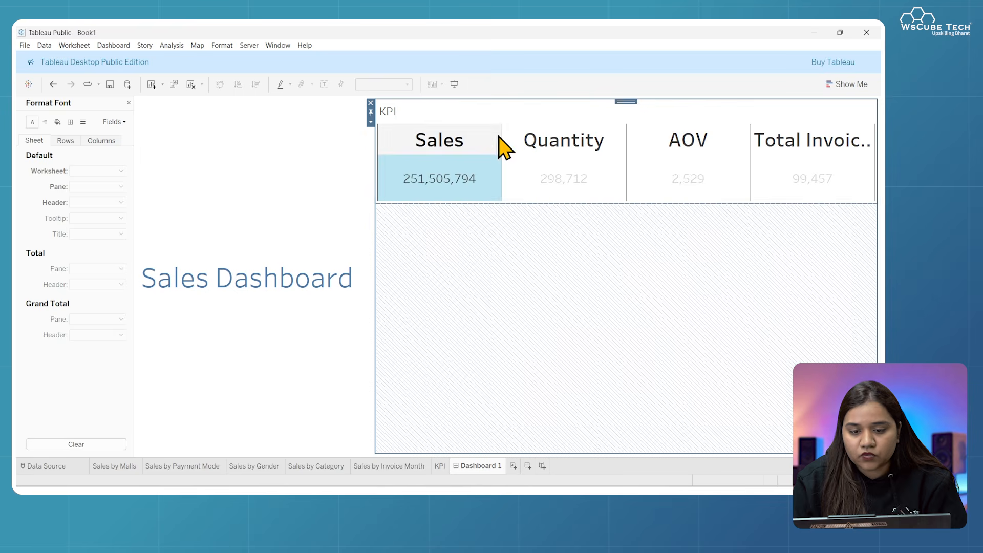
right_click(415, 116)
click(466, 153)
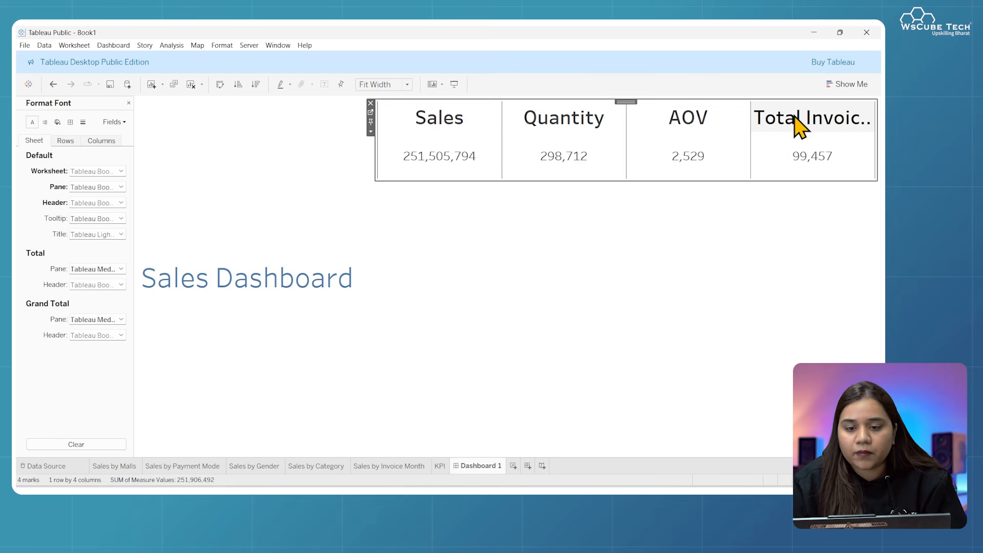
Set the header font size of the KPI table to 22 and clear the Sales column selection
right_click(472, 127)
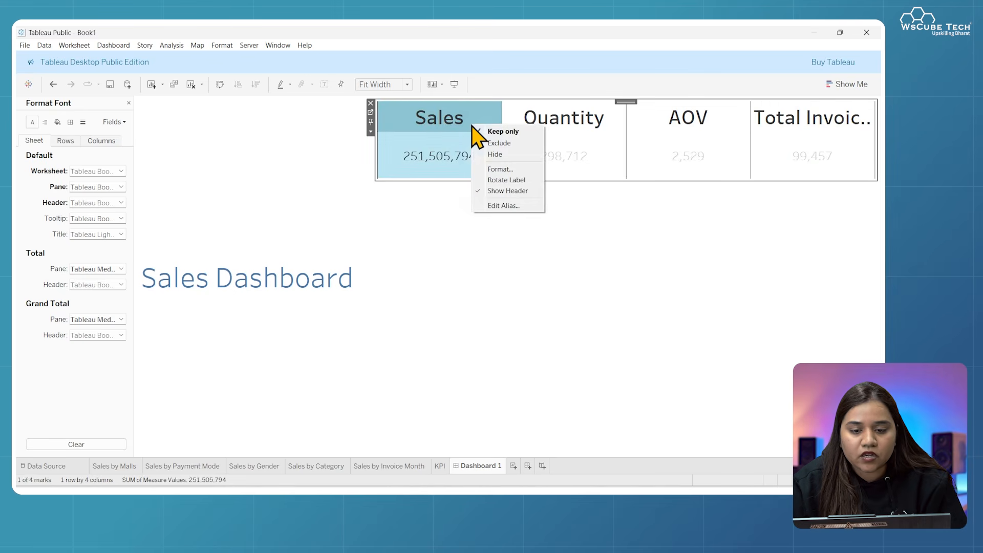
click(514, 174)
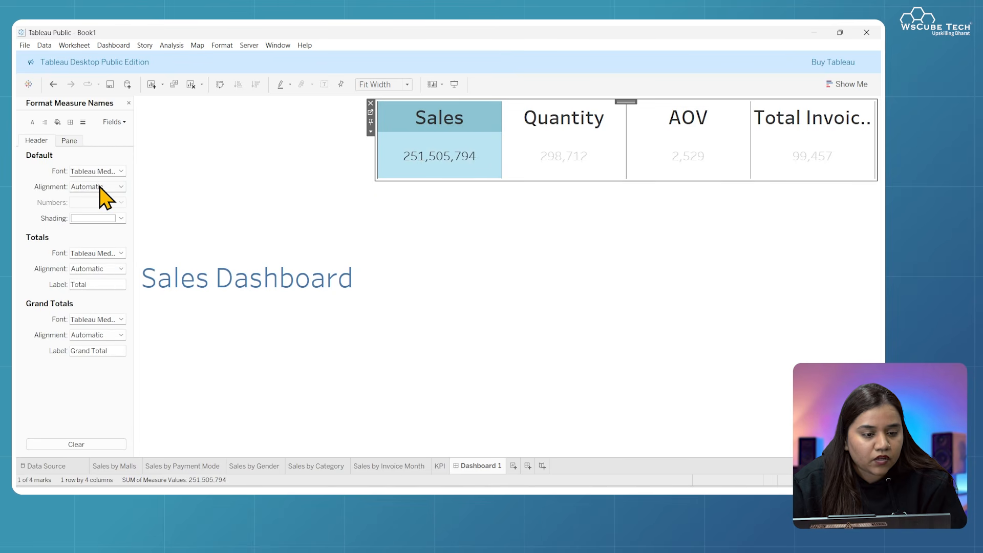
click(118, 174)
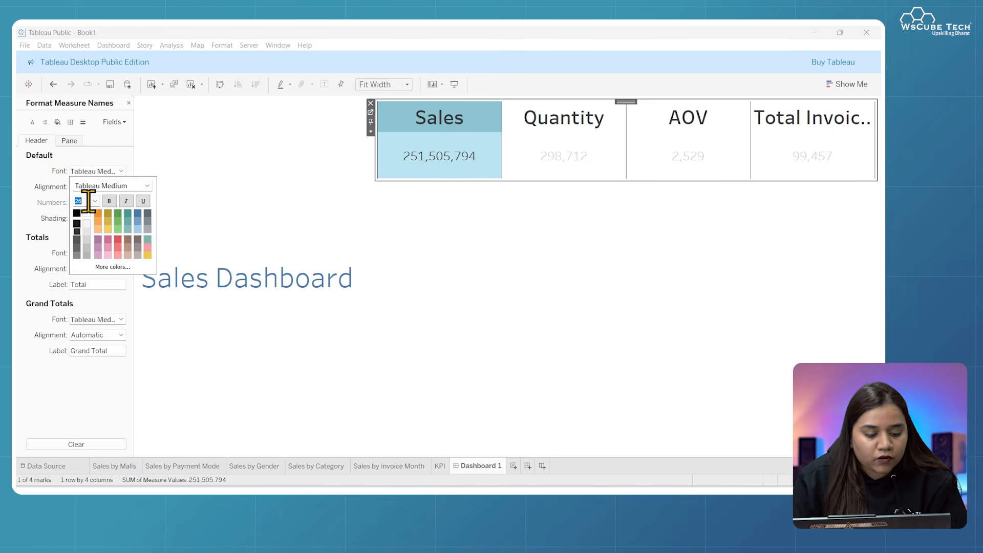
text(22)
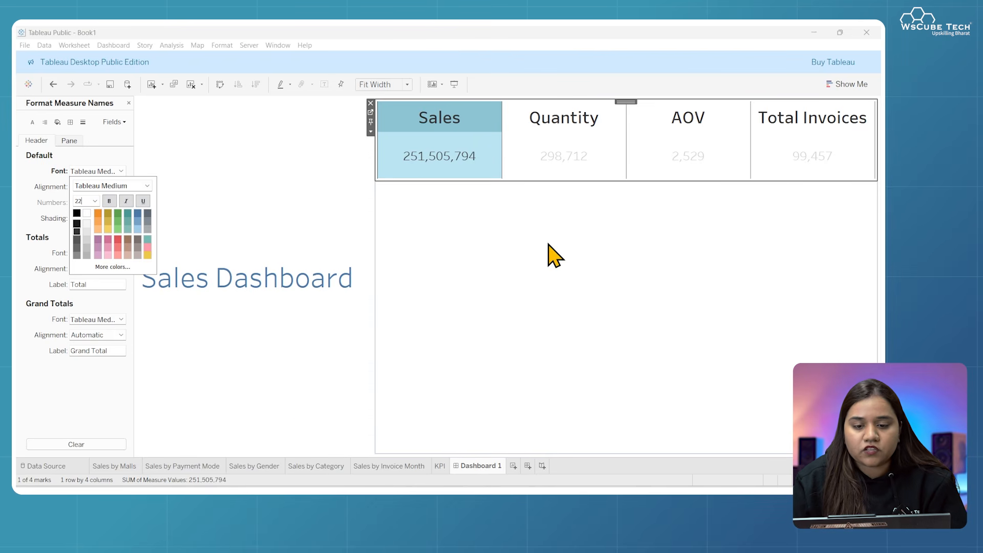
click(563, 282)
click(300, 423)
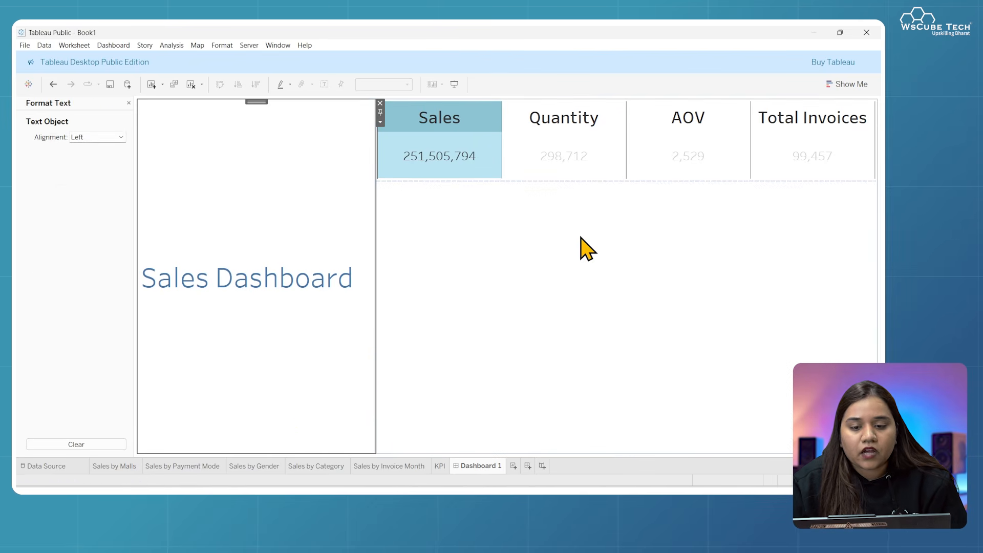
click(484, 157)
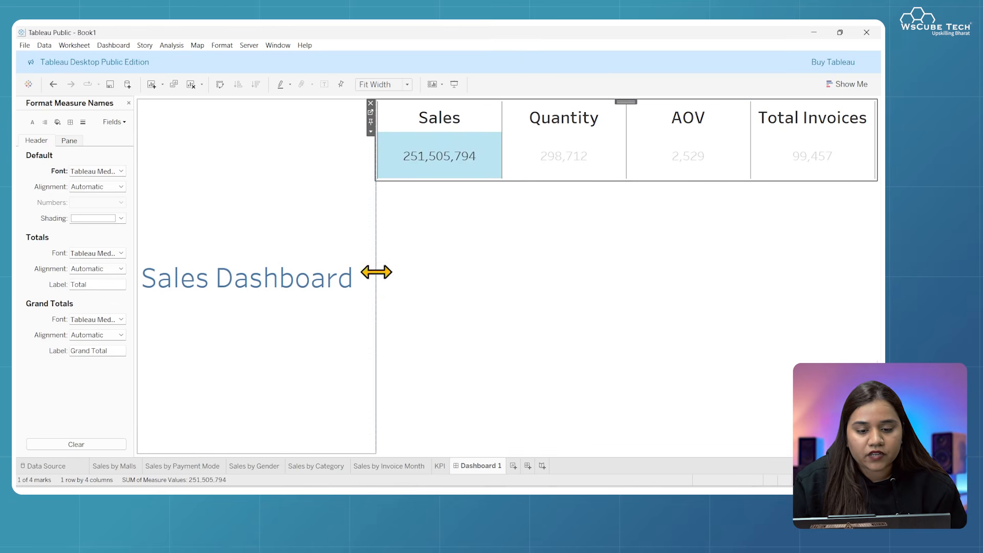
Add a container below the KPI table and place the Sales by Malls sheet in it, fitted to Entire View
click(128, 103)
drag(84, 353, 687, 357)
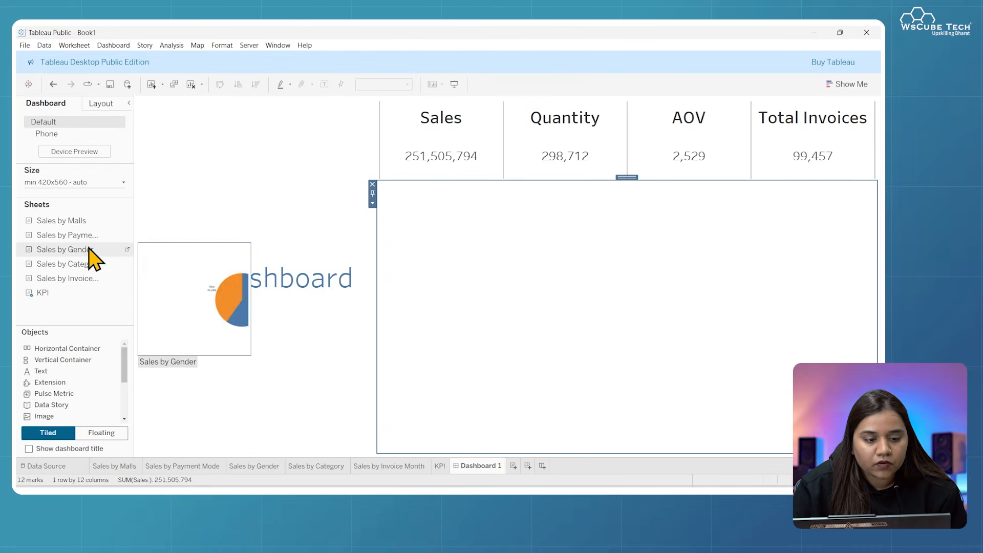
drag(90, 220, 539, 393)
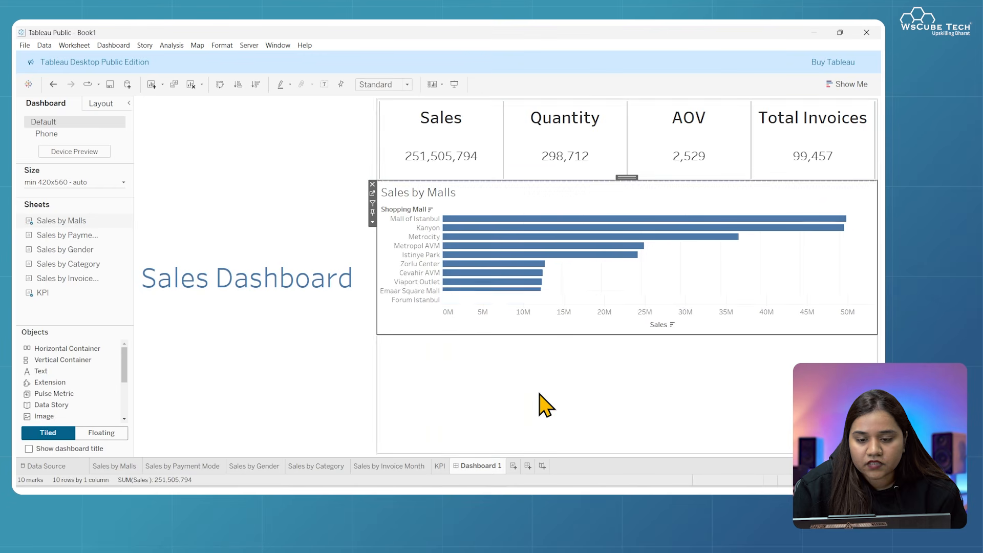
click(405, 85)
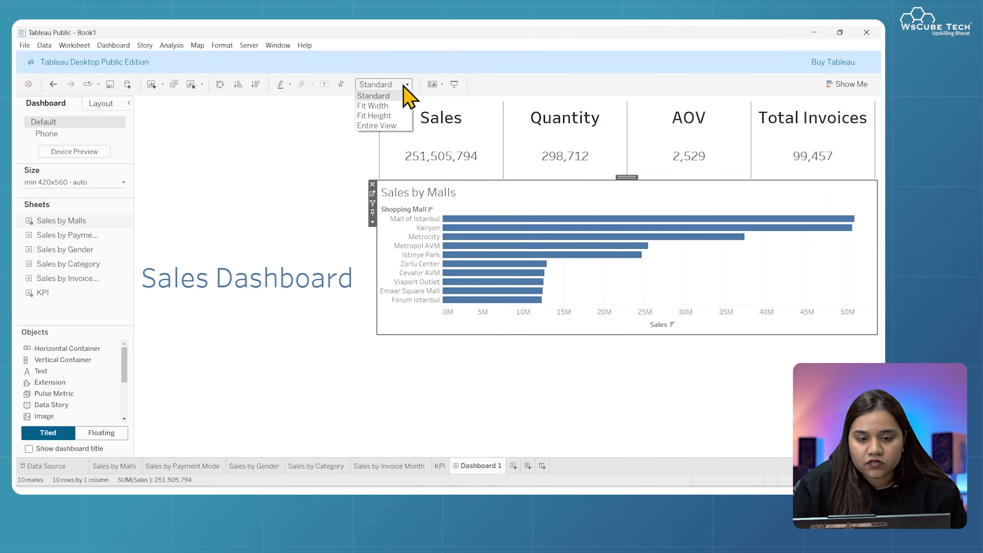
click(397, 125)
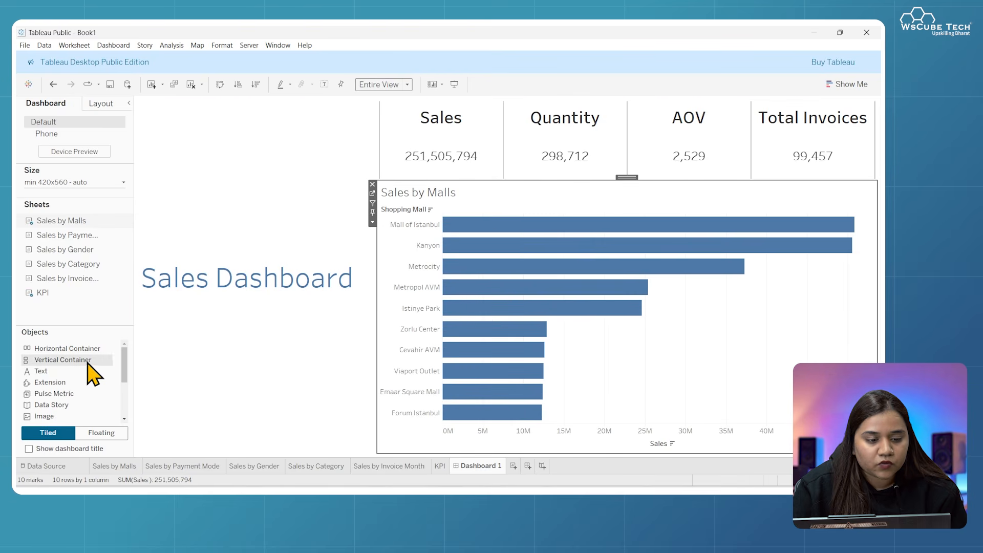
Place Sales by Gender and Sales by Payment Mode side by side in a horizontal container above Sales by Malls, enlarging their row and the title area
drag(66, 349, 587, 249)
drag(581, 215, 581, 217)
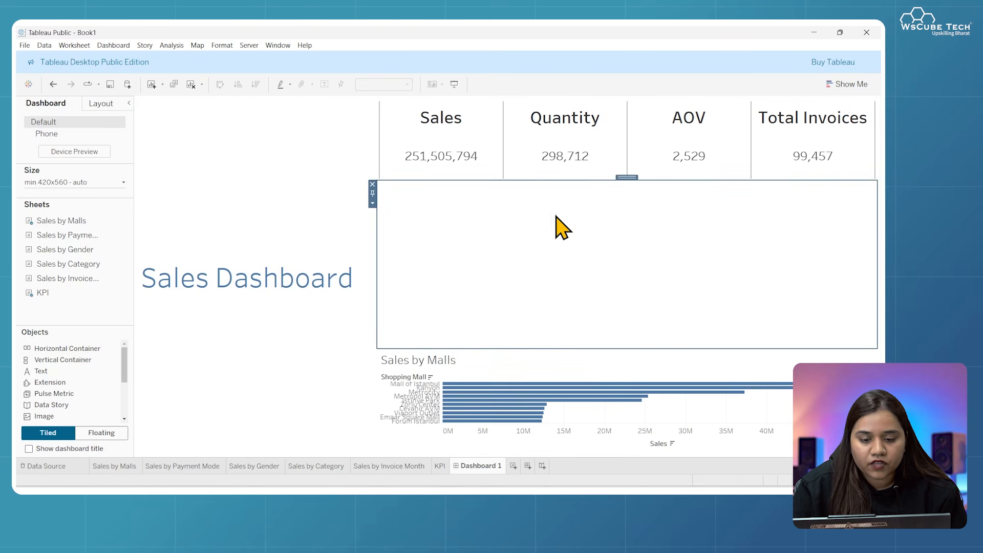
drag(87, 251, 478, 256)
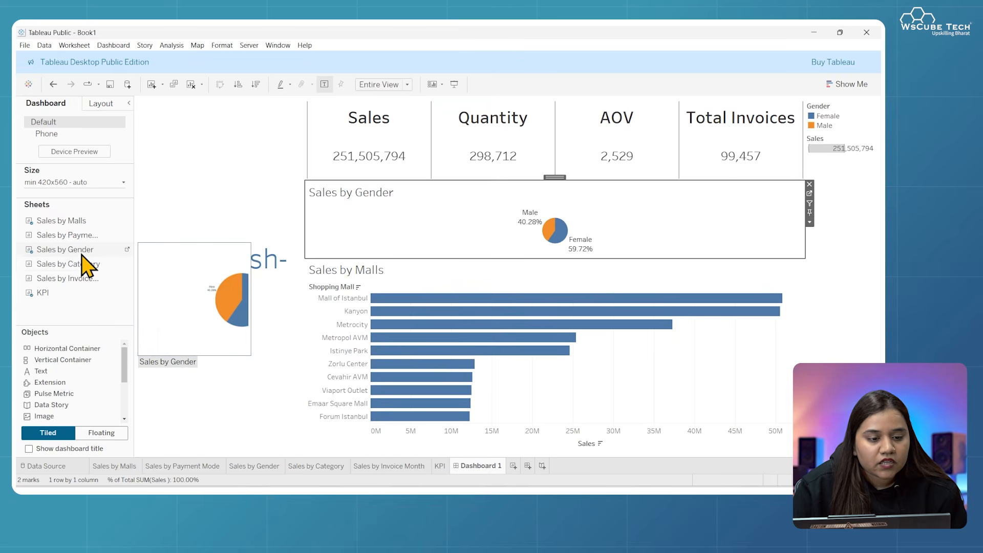
drag(88, 239, 717, 224)
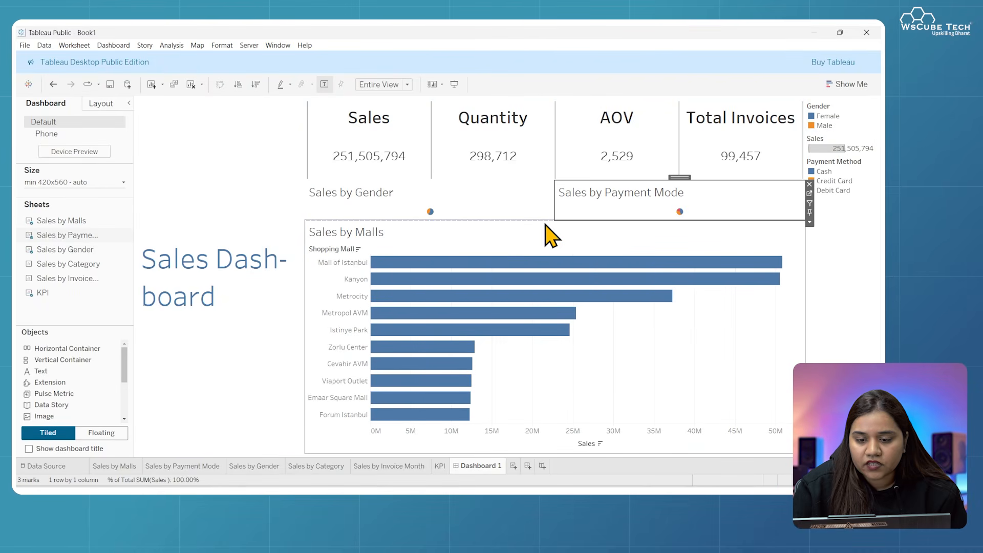
drag(540, 221, 554, 305)
drag(303, 367, 384, 371)
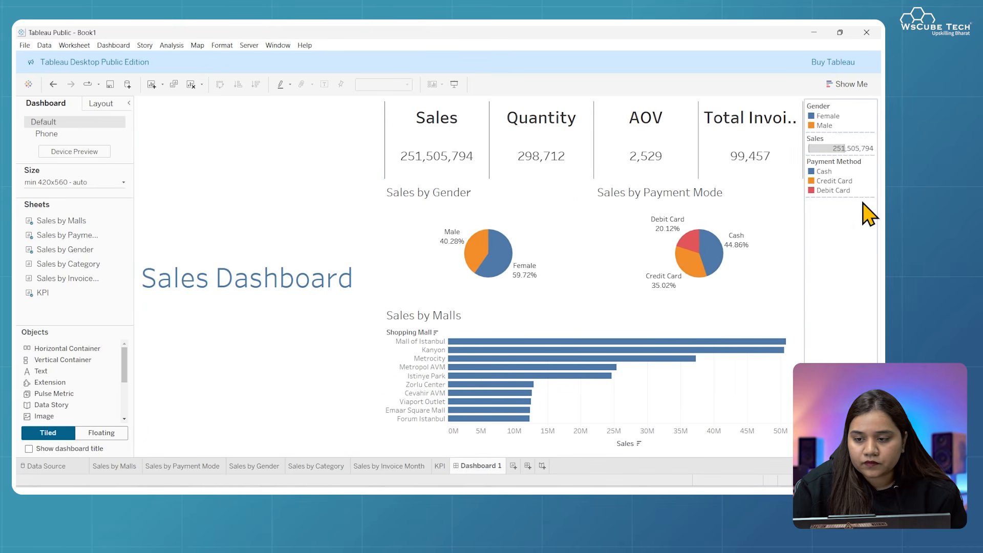
Remove the Gender, Sales and Payment Method legends from the dashboard
right_click(849, 111)
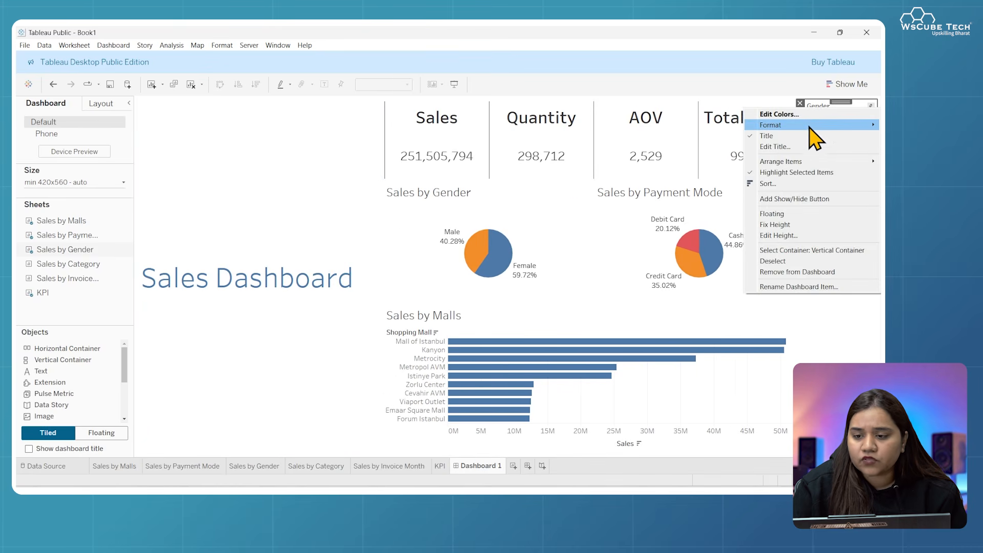
click(826, 272)
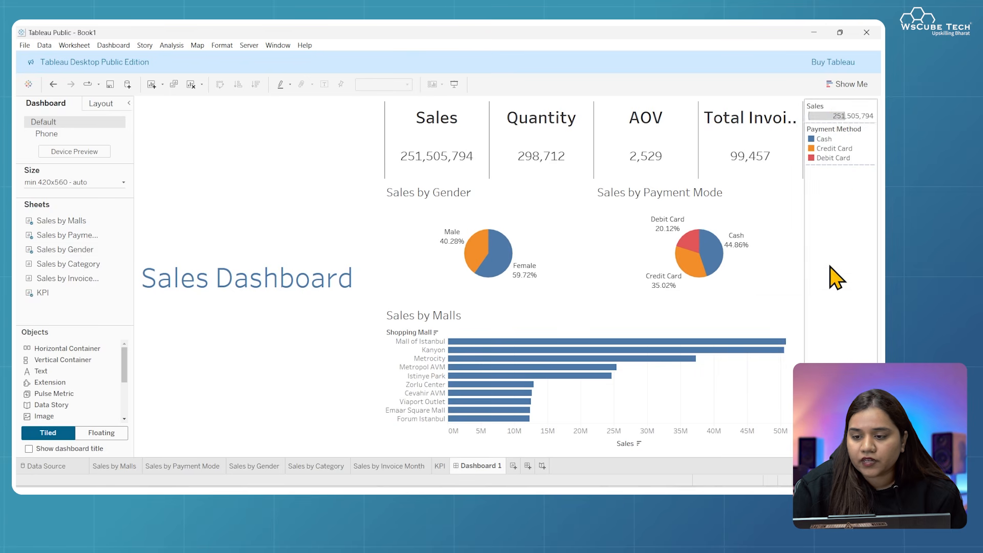
right_click(839, 120)
click(825, 236)
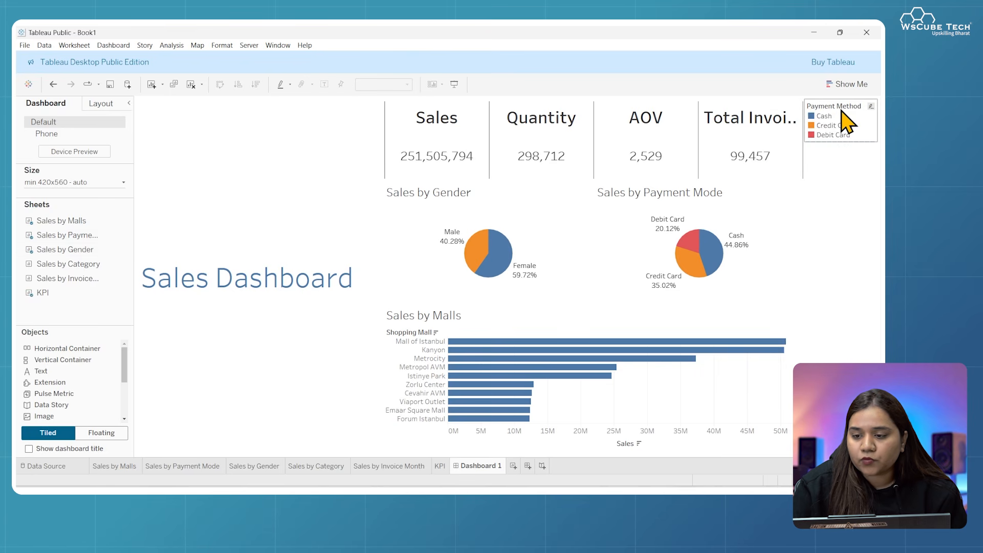
right_click(842, 114)
click(819, 273)
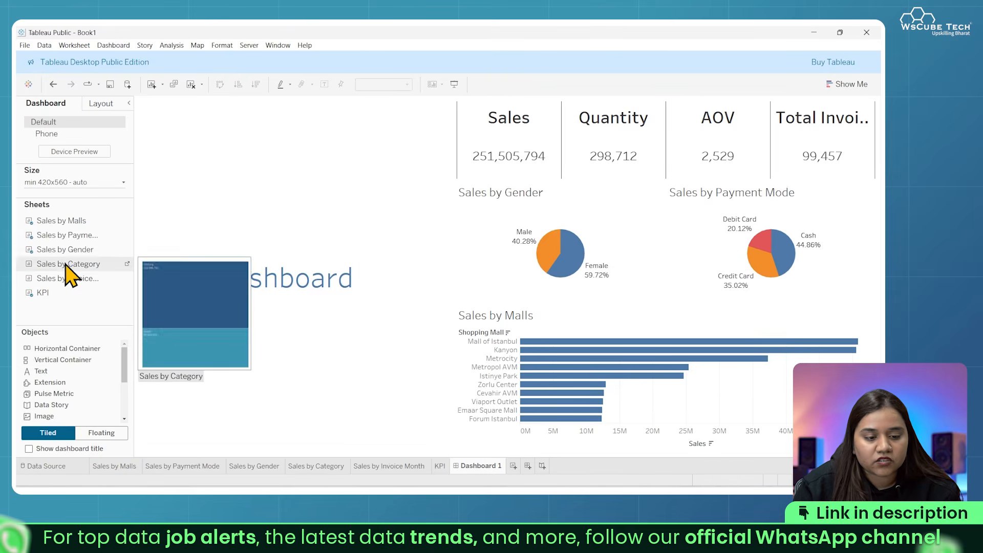
Add a vertical container beside the "Sales Dashboard" text and move the text to the top of that column
drag(89, 360, 239, 399)
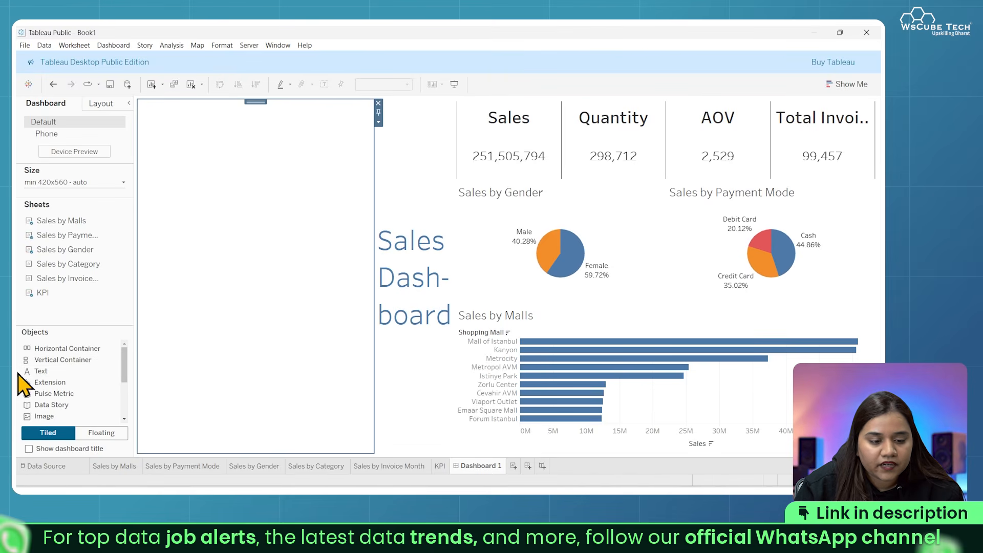
click(414, 322)
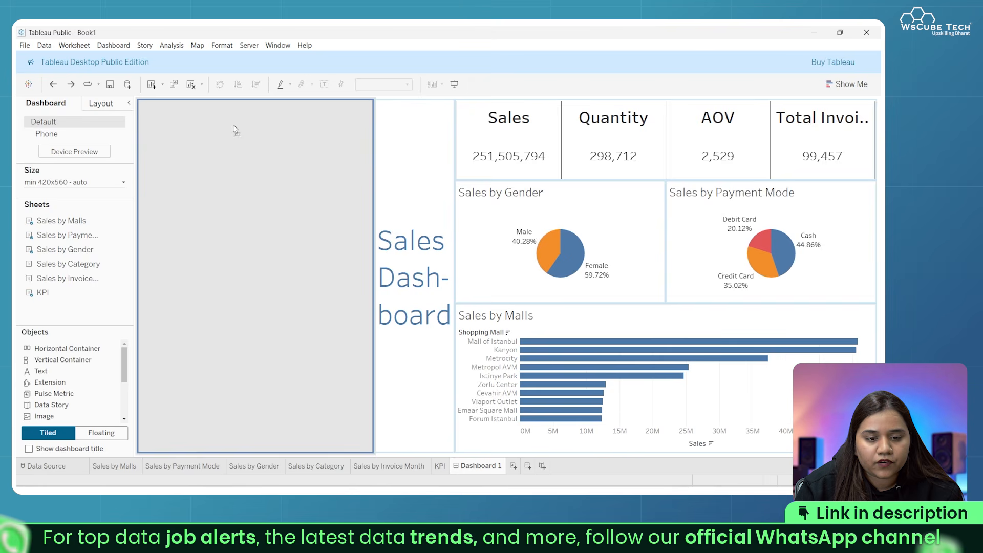
mouse_move(236, 129)
mouse_down()
mouse_move(224, 109)
mouse_move(390, 259)
mouse_up()
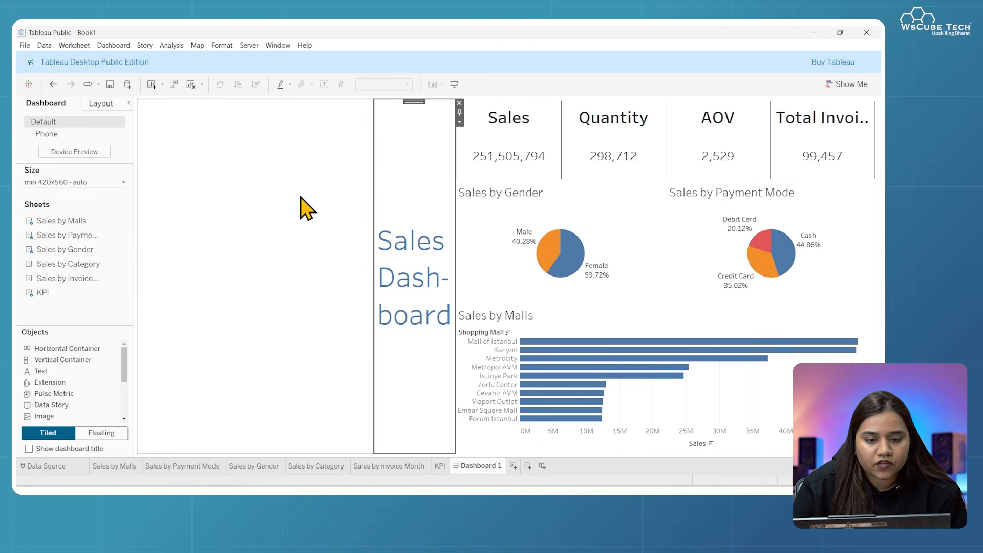
mouse_move(412, 104)
mouse_down()
mouse_move(294, 106)
mouse_move(281, 127)
mouse_up()
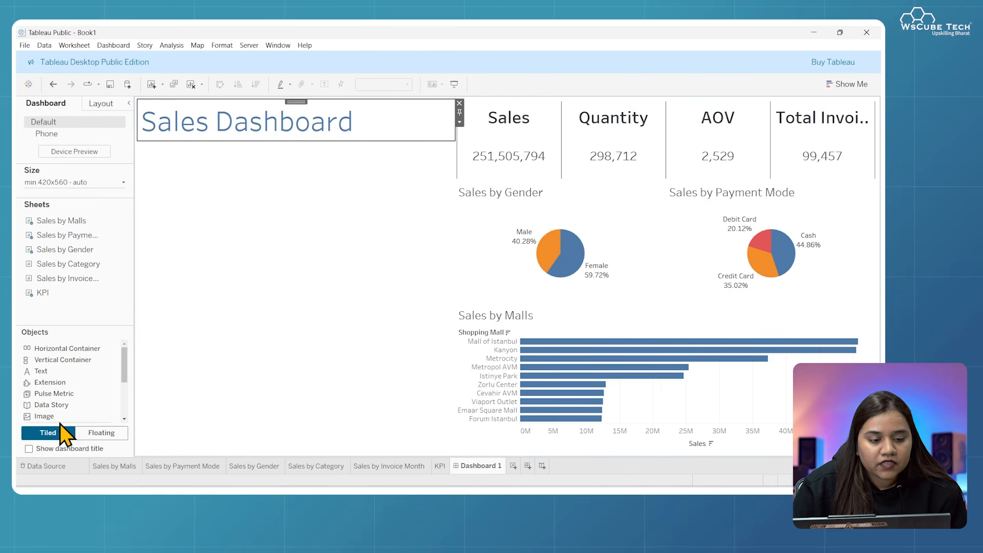
Stack the Sales by Category and Sales by Invoice Month sheets beneath the dashboard title and widen their column
mouse_move(77, 263)
mouse_down()
mouse_move(270, 185)
mouse_move(256, 214)
mouse_up()
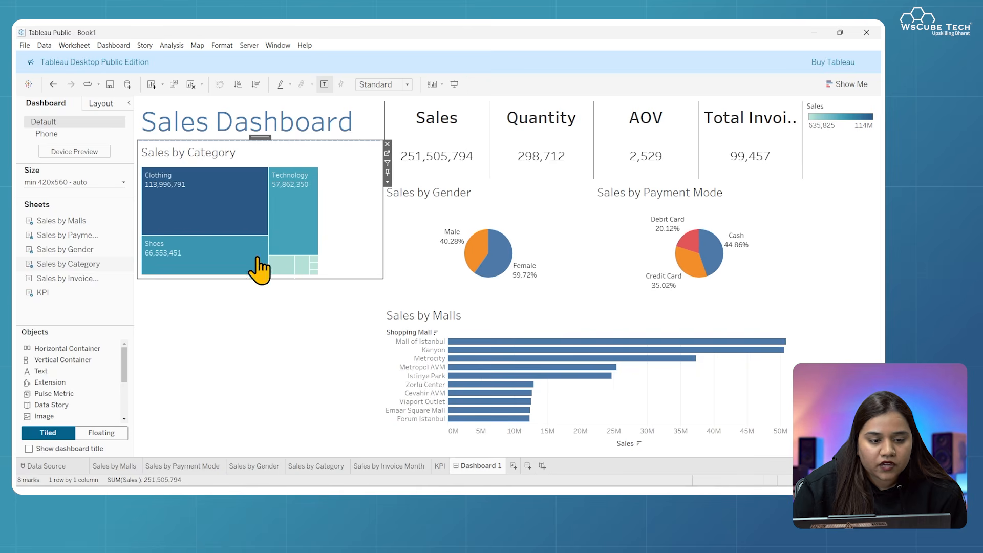
drag(64, 278, 230, 356)
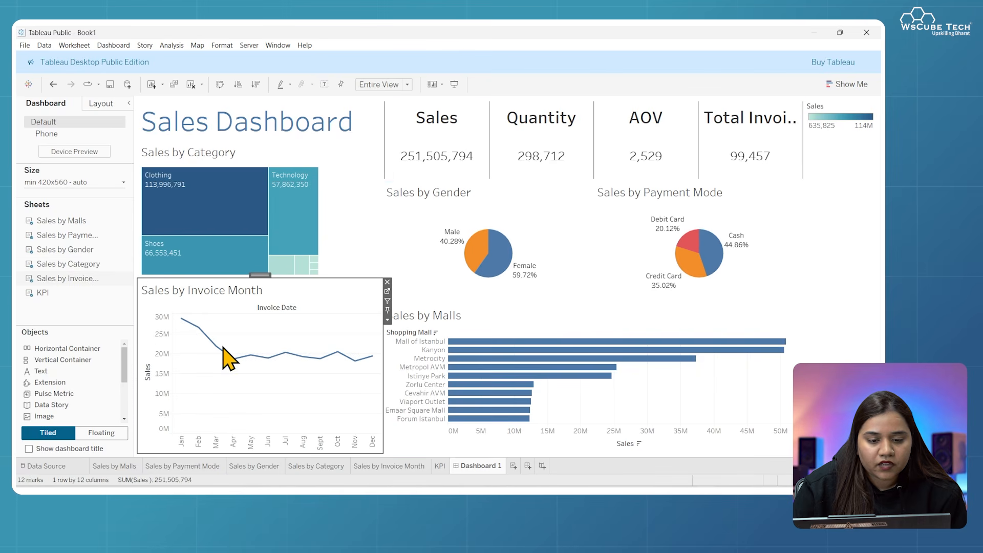
drag(377, 237, 419, 246)
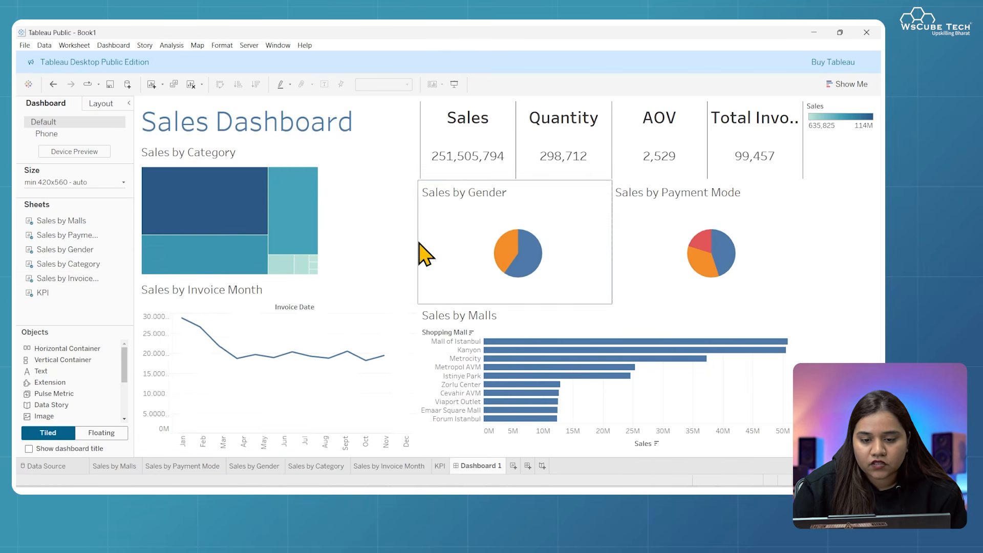
Set the Sales by Category treemap to the Entire View fit
click(381, 229)
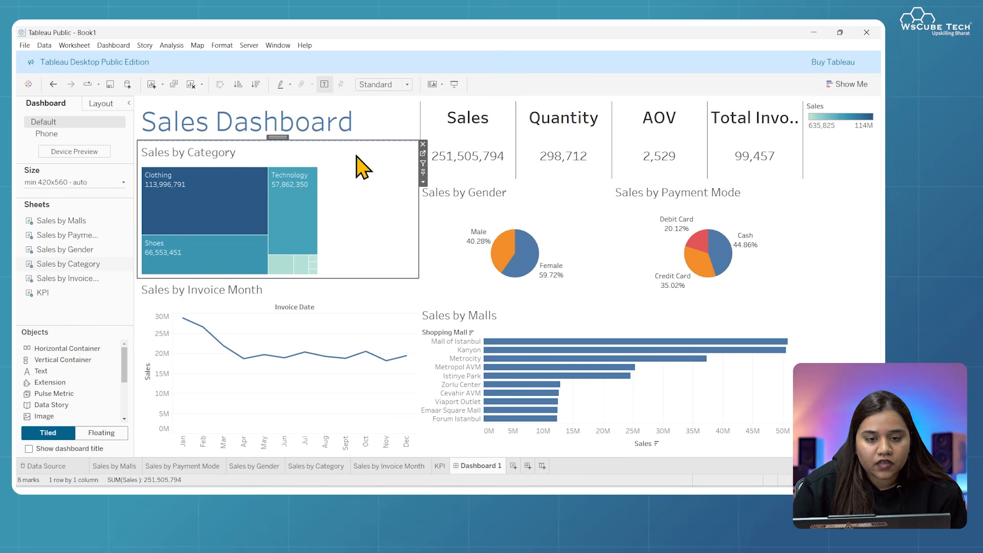
click(410, 86)
click(391, 130)
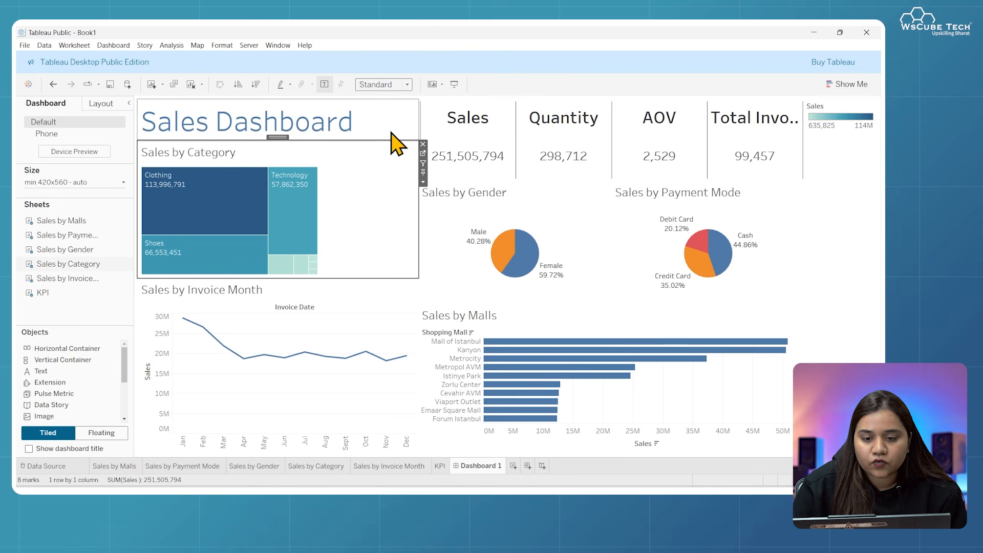
Fit the Sales by Category treemap to the entire view and increase the heights of the dashboard title and treemap
click(401, 85)
click(394, 129)
drag(415, 180, 416, 298)
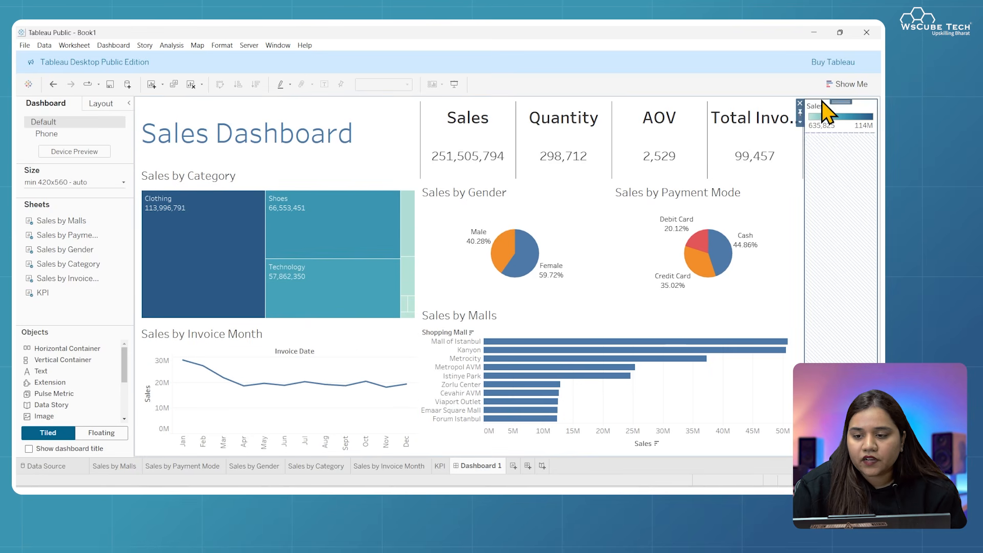
Remove the layout container holding the Sales colour legend from the dashboard, deleting its contents too
right_click(822, 101)
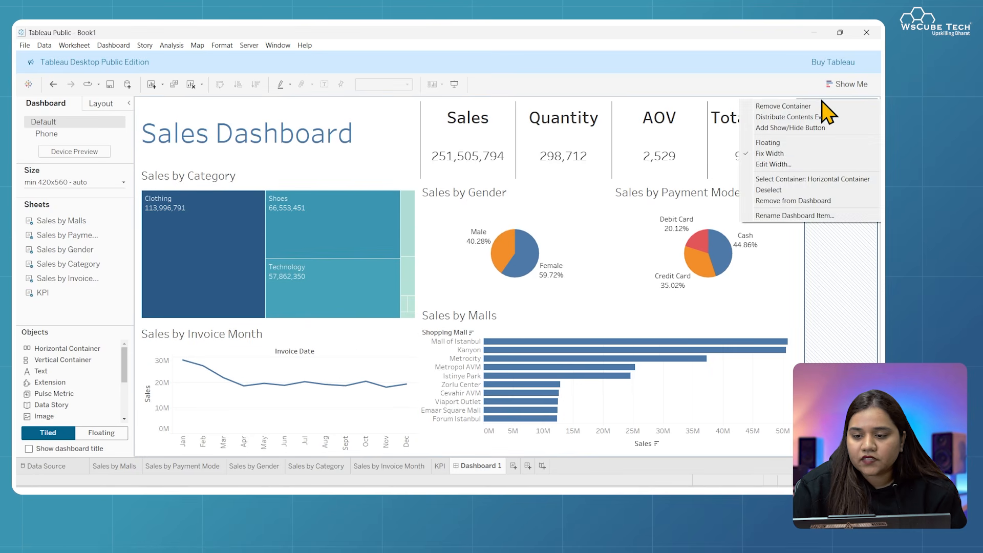
click(814, 200)
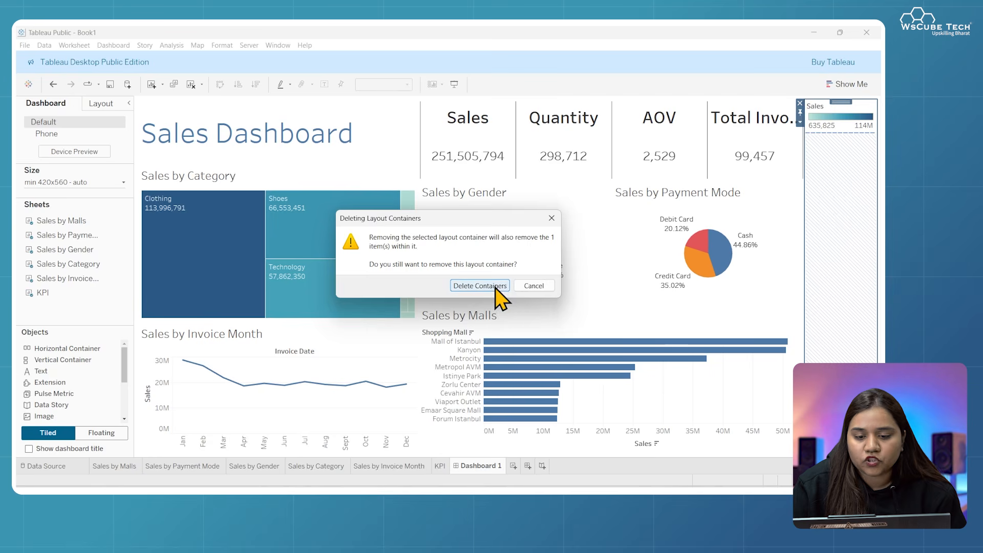
click(479, 286)
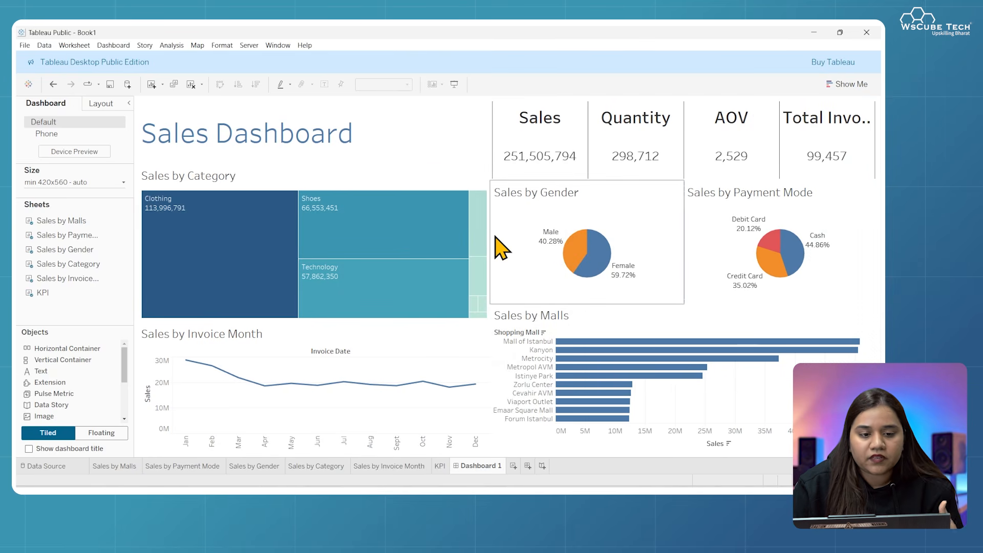
Add a solid border around the "Sales Dashboard" title text
click(444, 149)
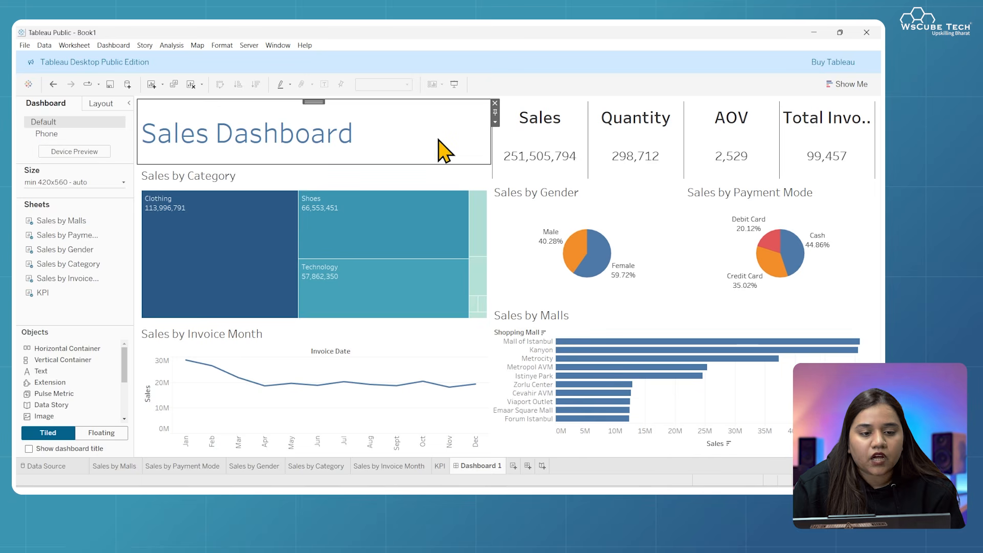
click(105, 105)
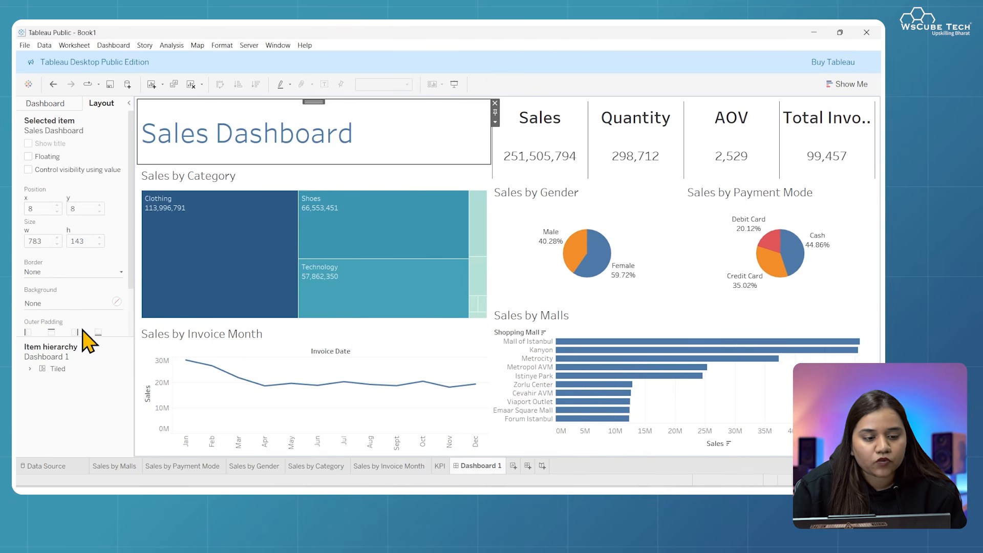
click(104, 306)
click(96, 268)
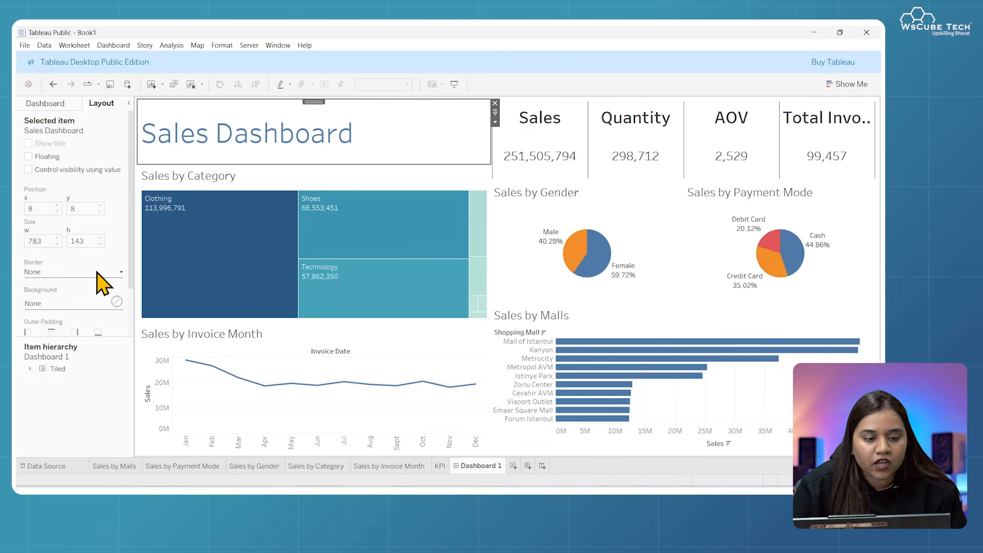
click(95, 269)
click(94, 301)
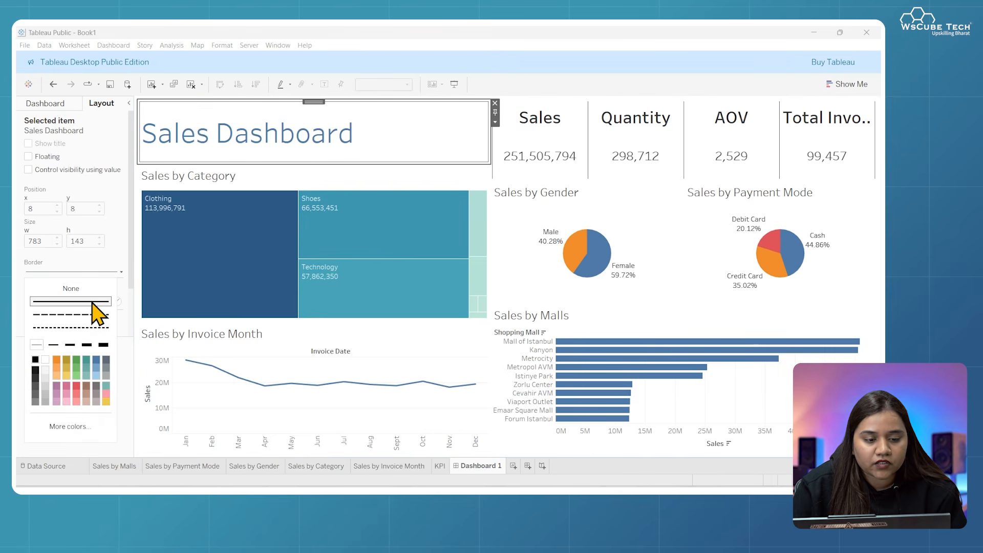
click(128, 369)
Add solid borders around the Sales by Category and Sales by Invoice Month charts
click(289, 180)
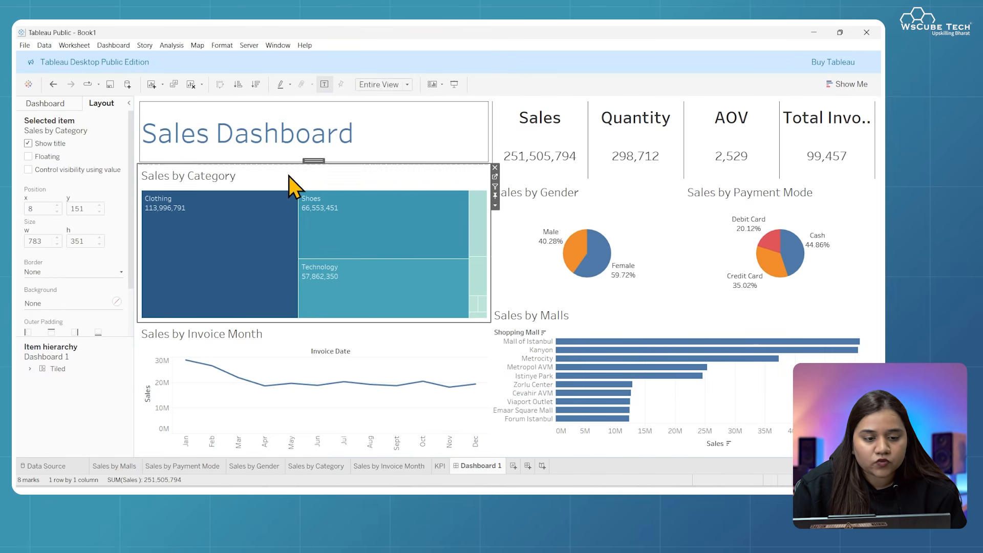
click(95, 272)
click(266, 339)
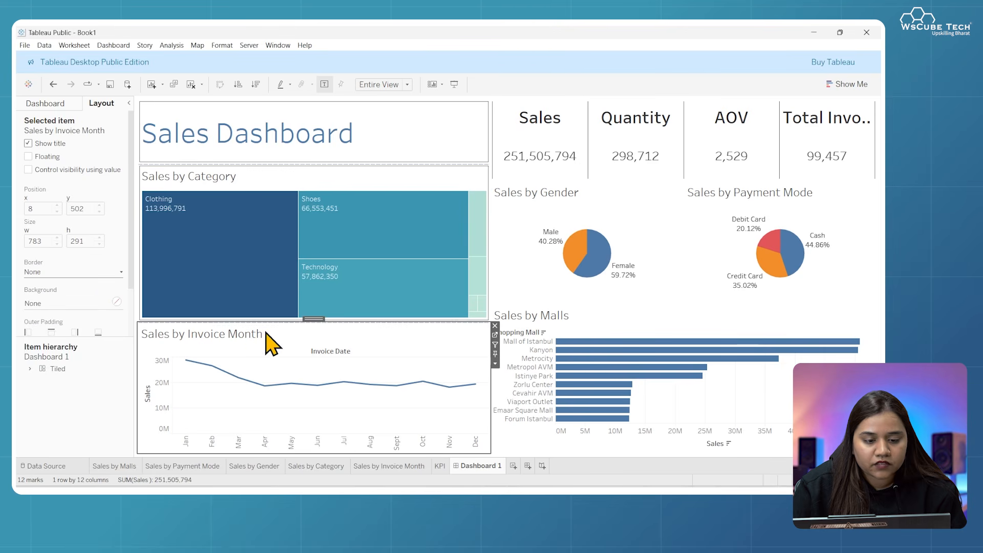
click(72, 272)
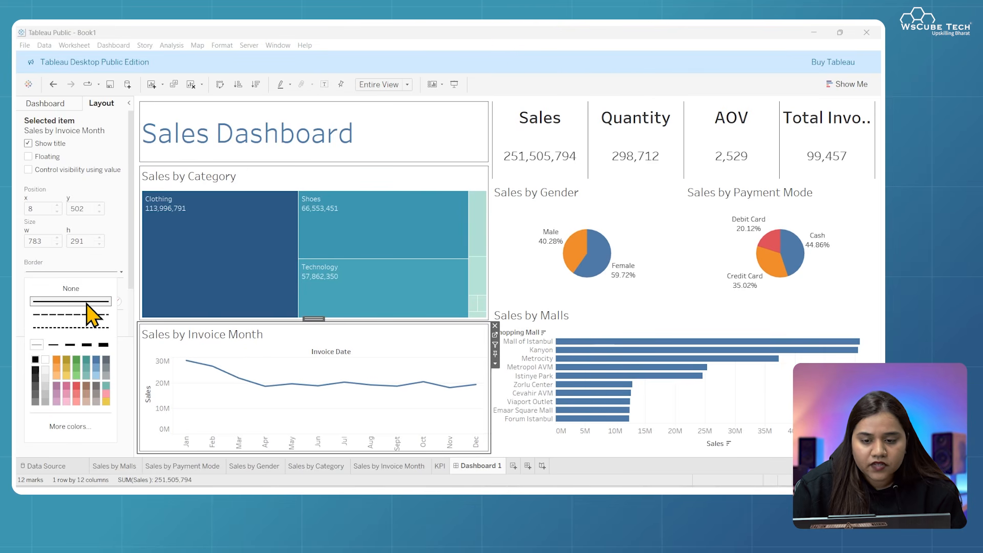
Add solid borders around the Sales by Gender and Sales by Payment Mode pie charts
click(532, 245)
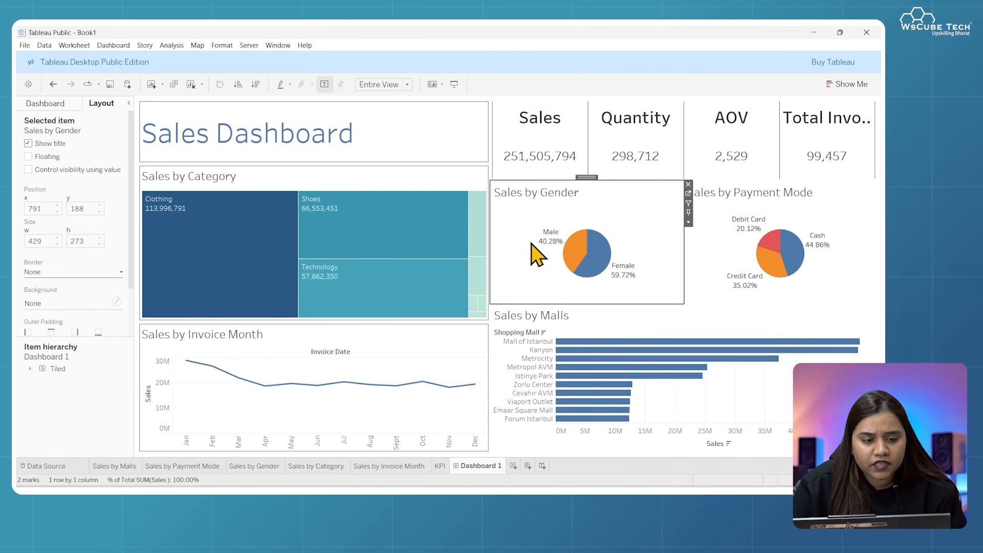
click(93, 276)
click(90, 301)
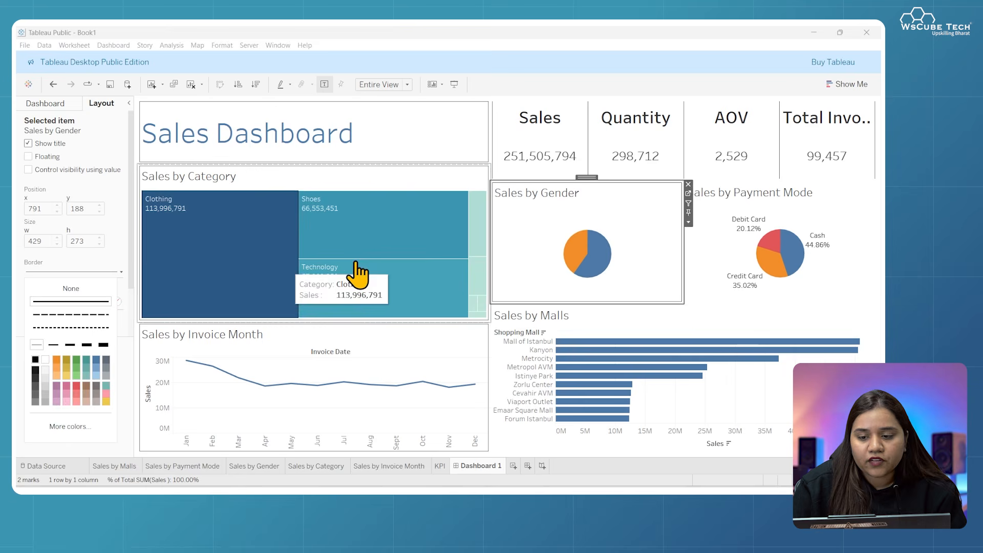
click(702, 254)
click(95, 275)
click(96, 301)
Add solid borders around the KPI table and the Sales by Malls bar chart
click(516, 120)
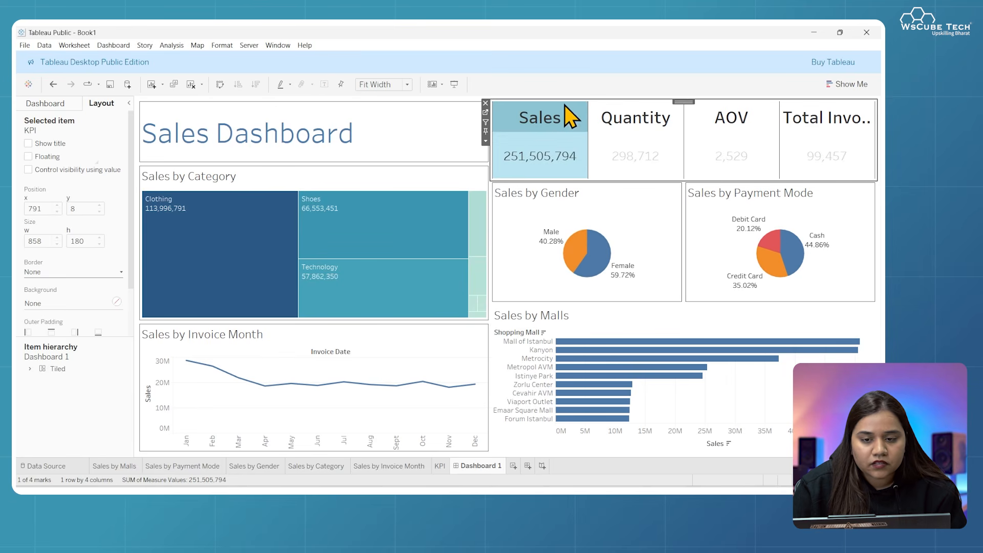
click(102, 302)
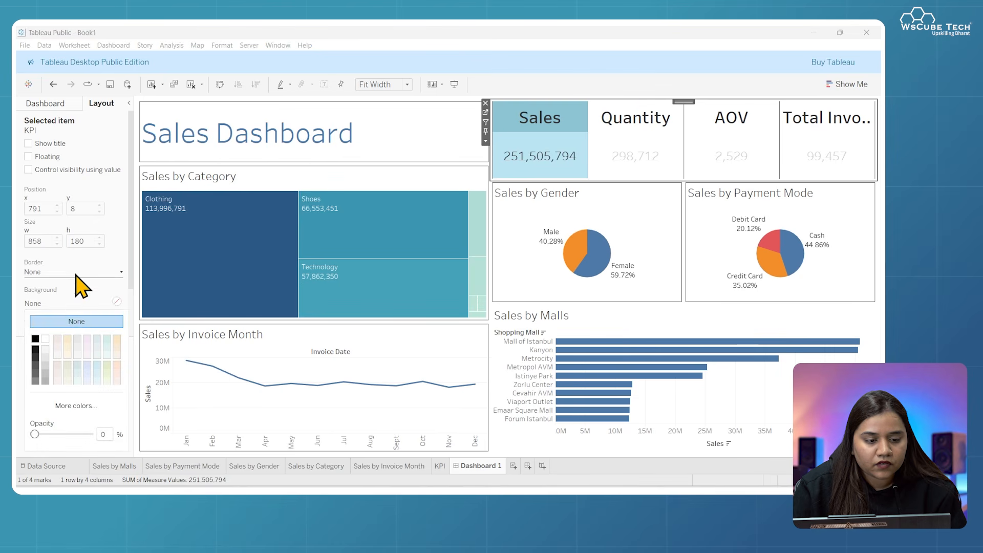
click(82, 272)
click(65, 303)
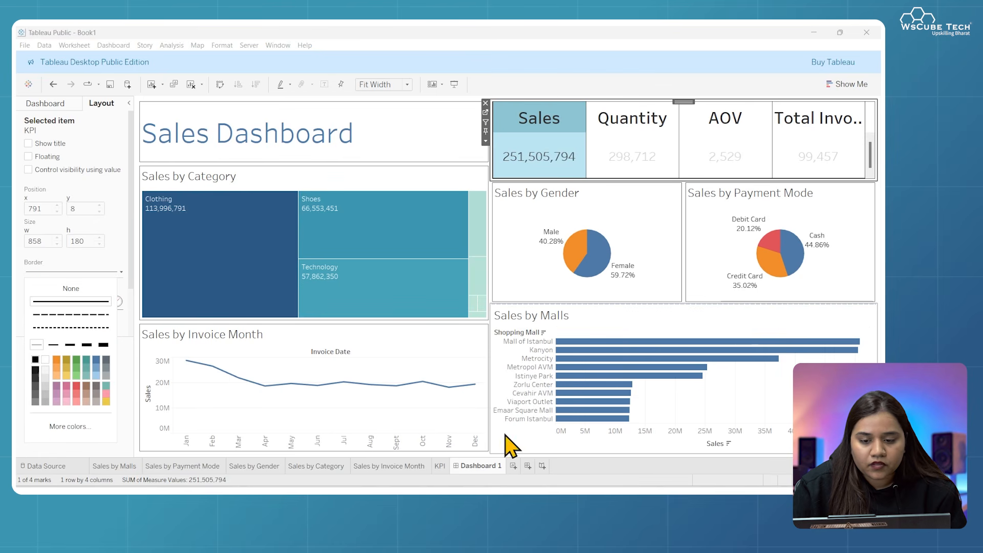
click(614, 317)
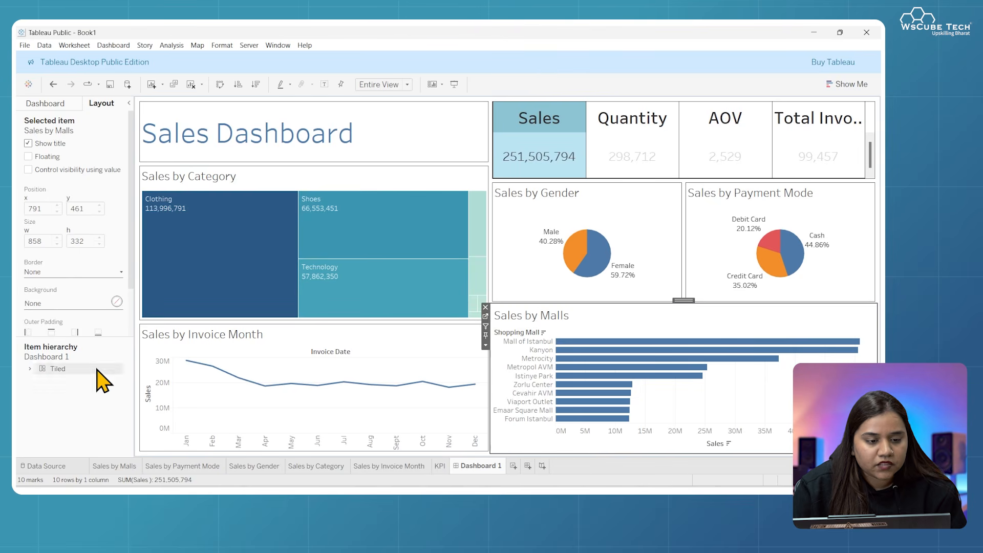
click(93, 273)
click(72, 301)
click(123, 449)
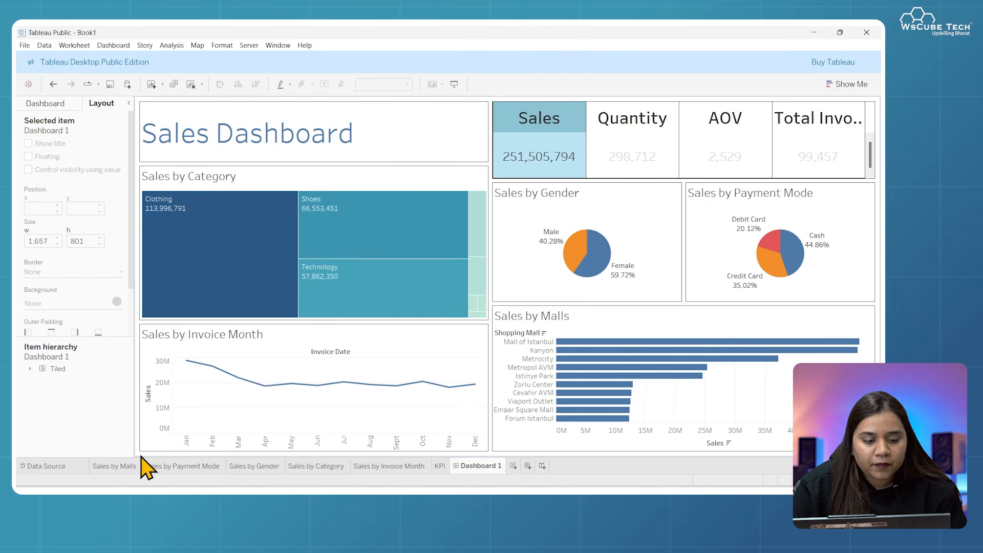
click(140, 455)
click(47, 103)
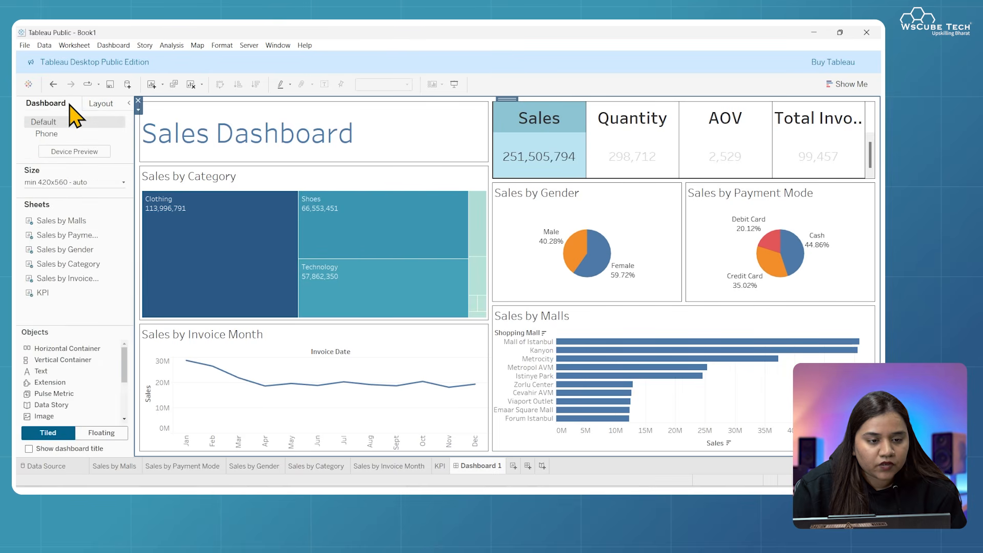
click(101, 104)
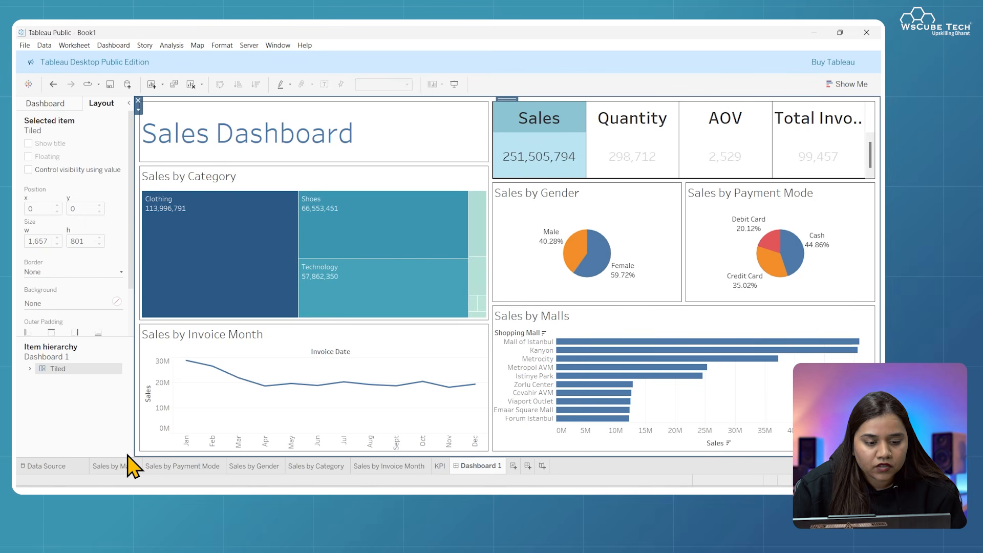
Format the dashboard with a light grey default shading
click(105, 49)
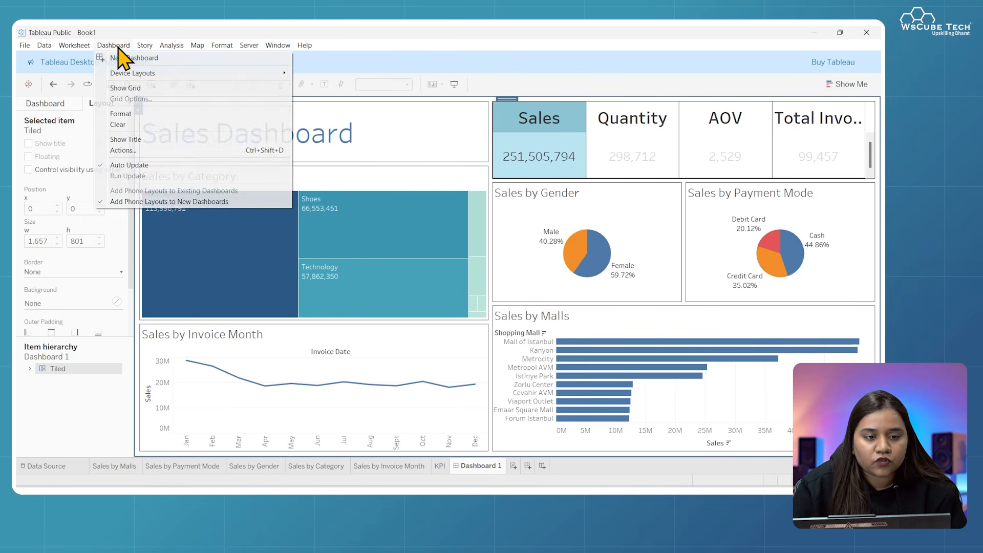
click(158, 114)
click(106, 137)
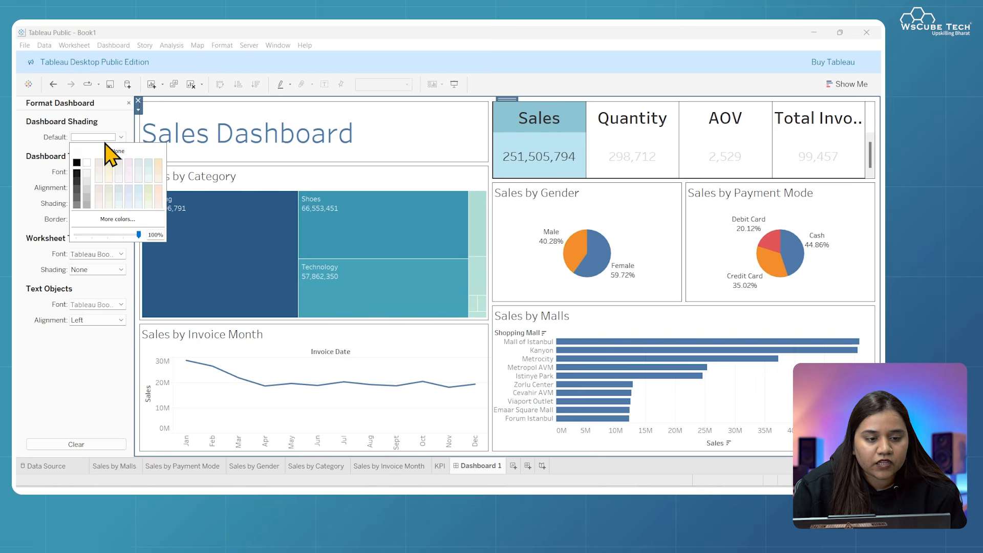
click(89, 176)
click(57, 377)
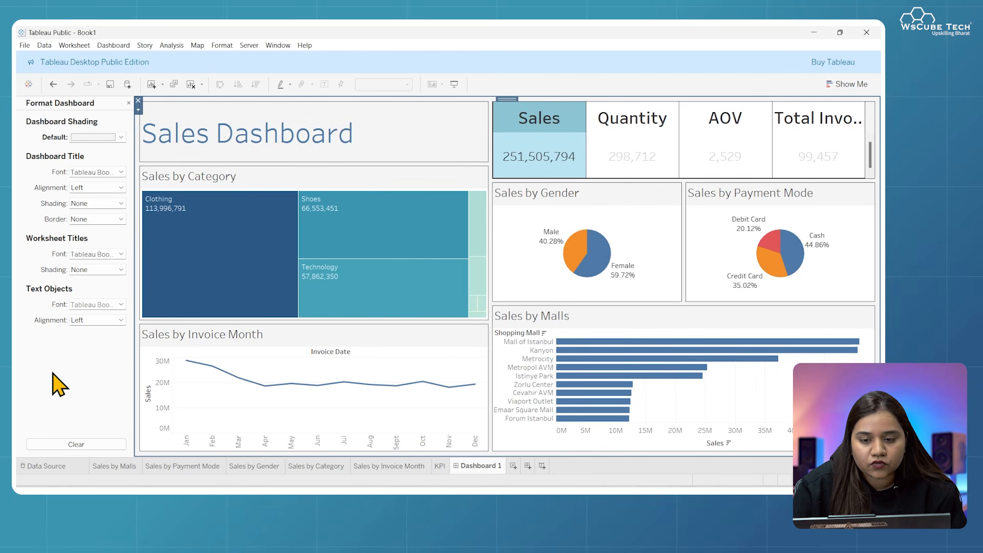
click(420, 143)
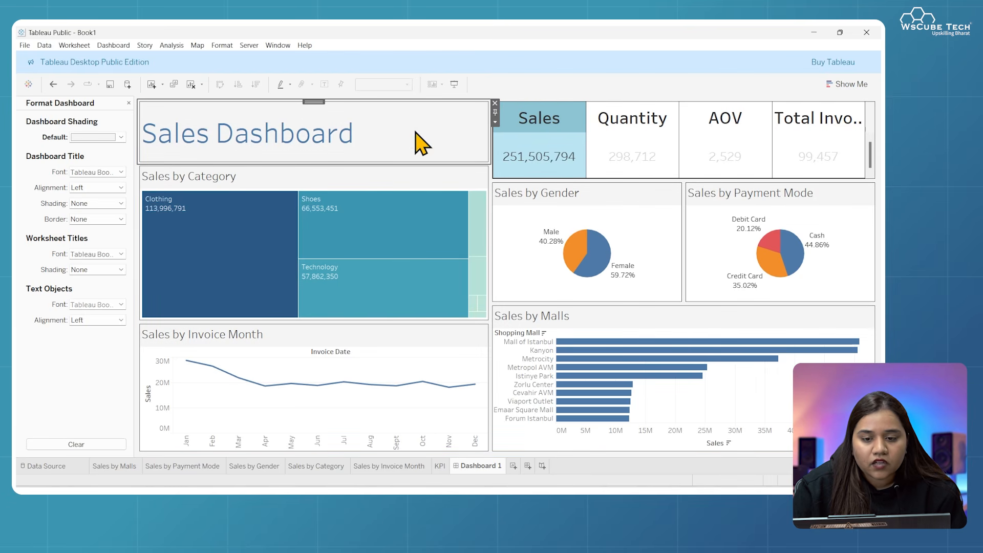
click(518, 246)
click(696, 246)
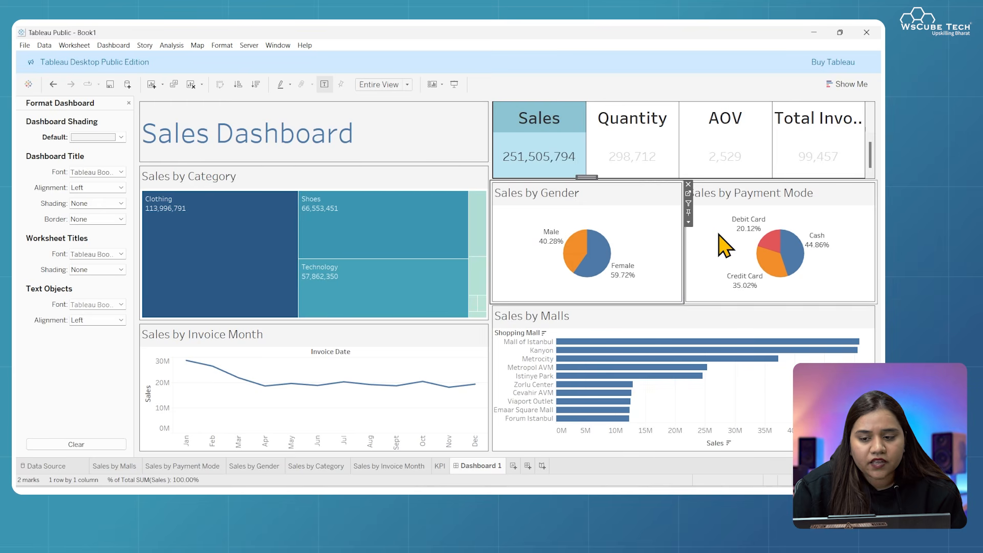
click(545, 164)
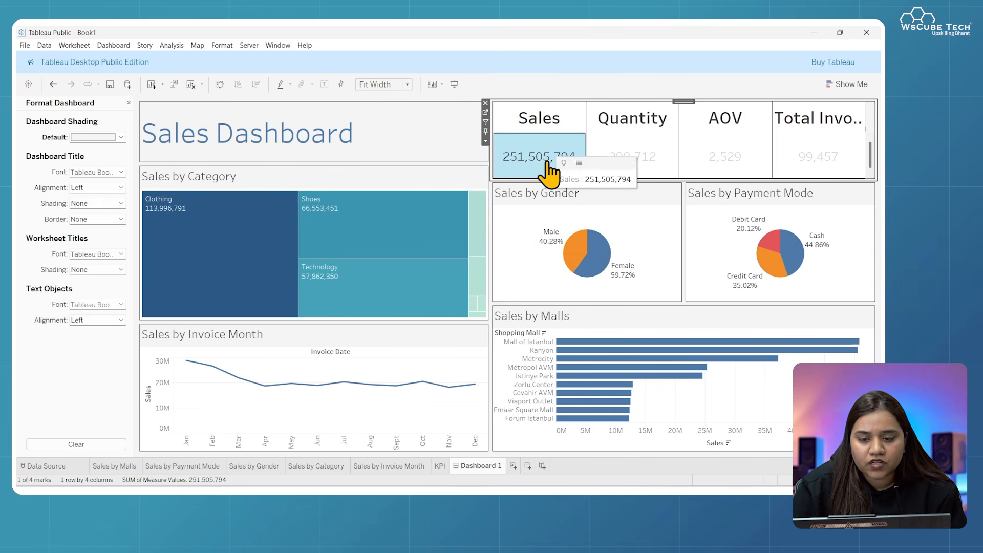
click(623, 220)
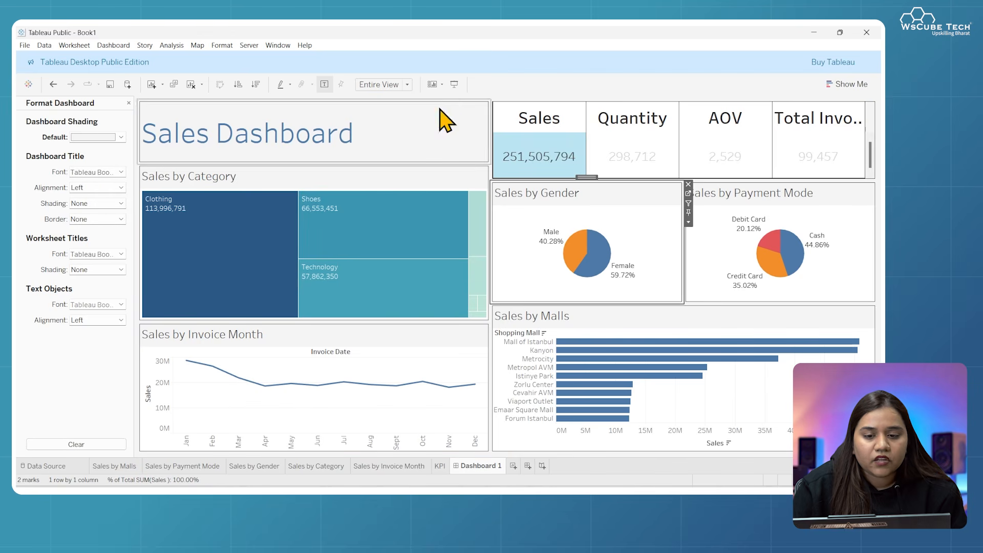
right_click(619, 220)
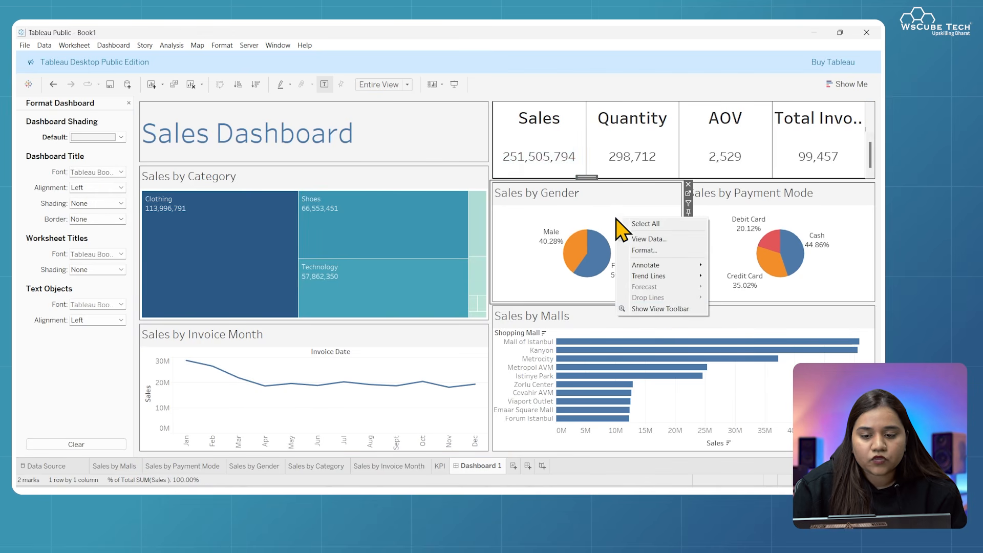
click(674, 252)
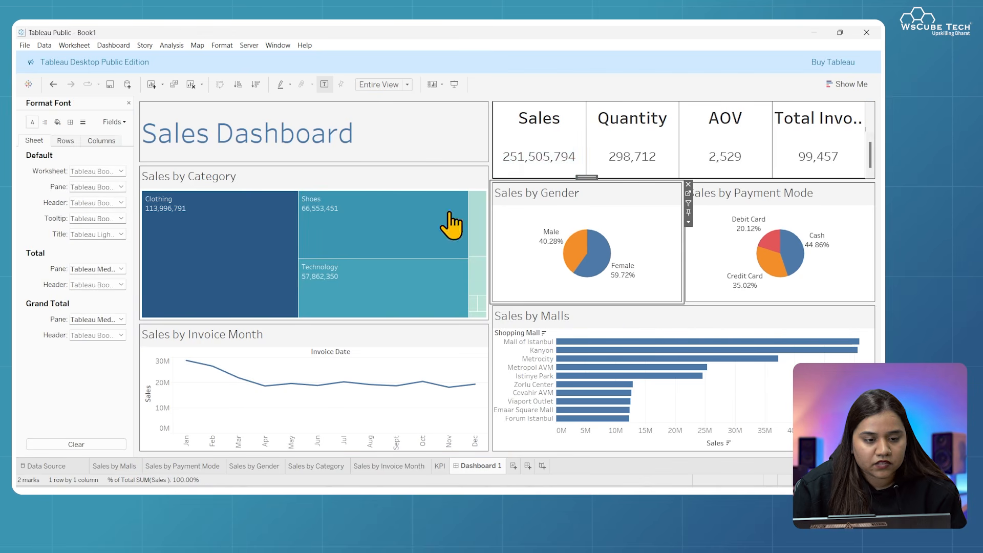
click(128, 103)
Try to set the background of the dashboard's whole tiled container to white
click(75, 263)
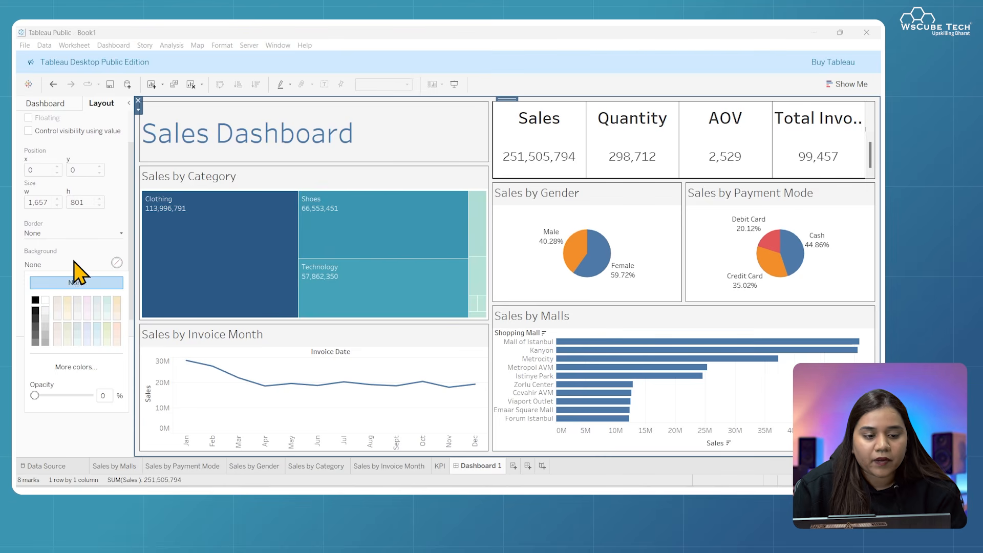
click(45, 300)
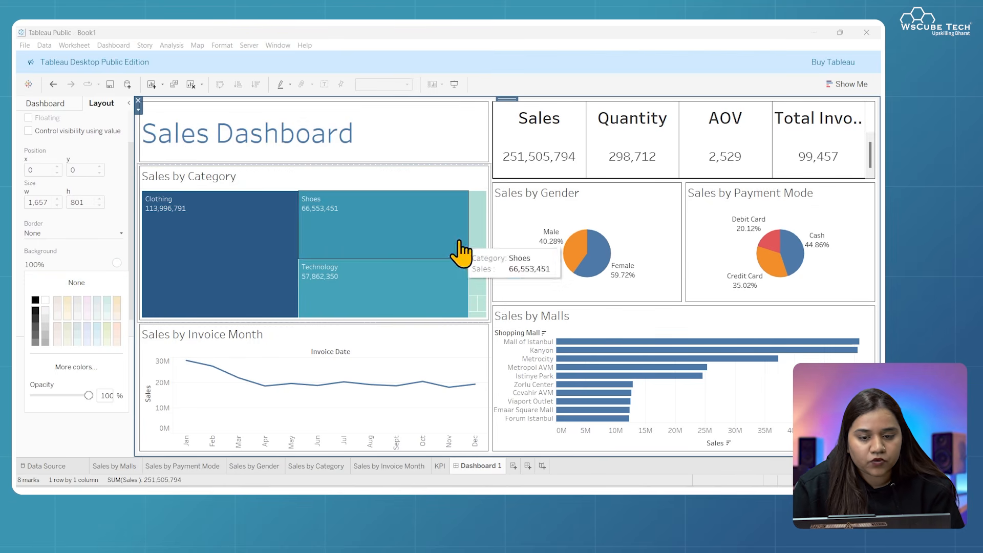
Set the background of the Sales by Category treemap to white
click(415, 181)
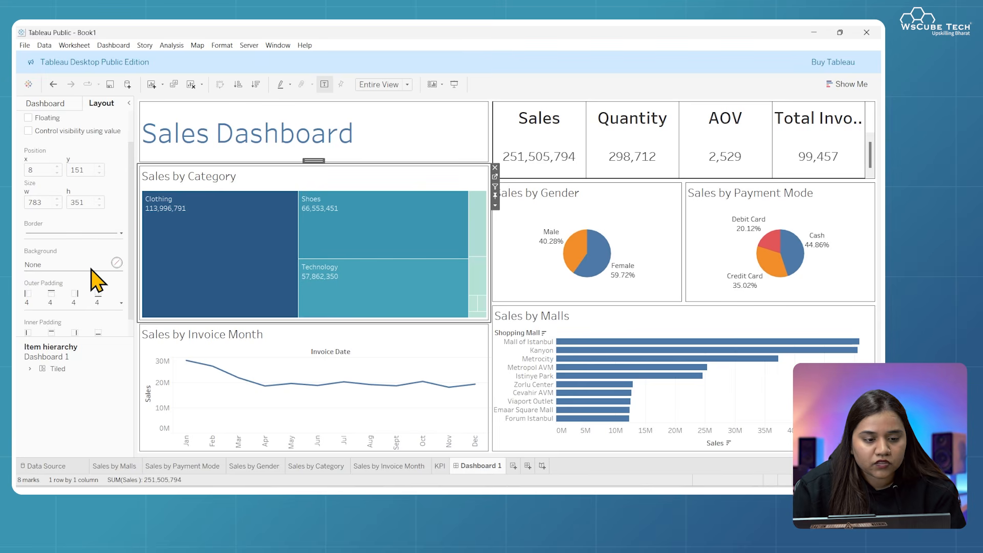
click(72, 264)
click(45, 301)
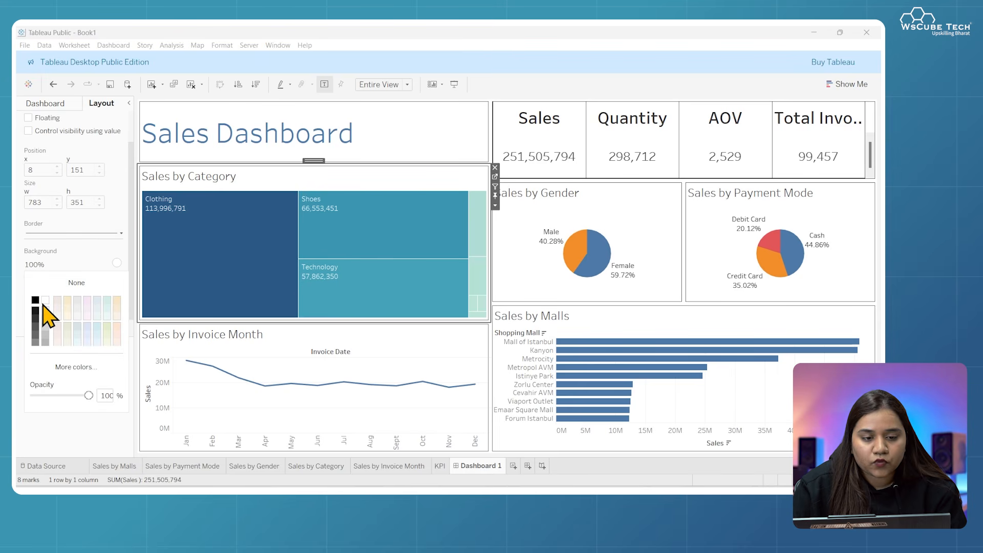
Set the backgrounds of the Sales by Gender and Sales by Payment Mode pie charts to white
click(511, 251)
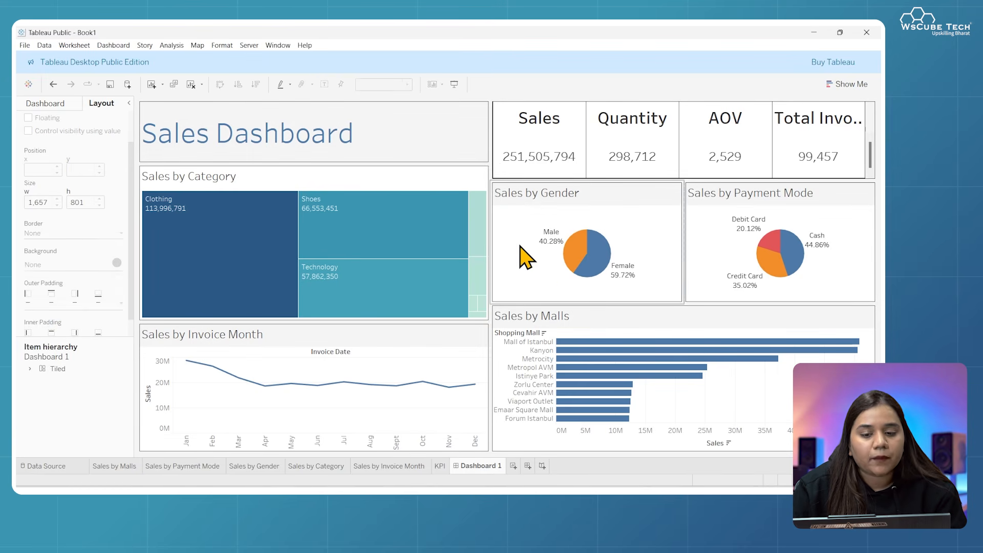
click(96, 264)
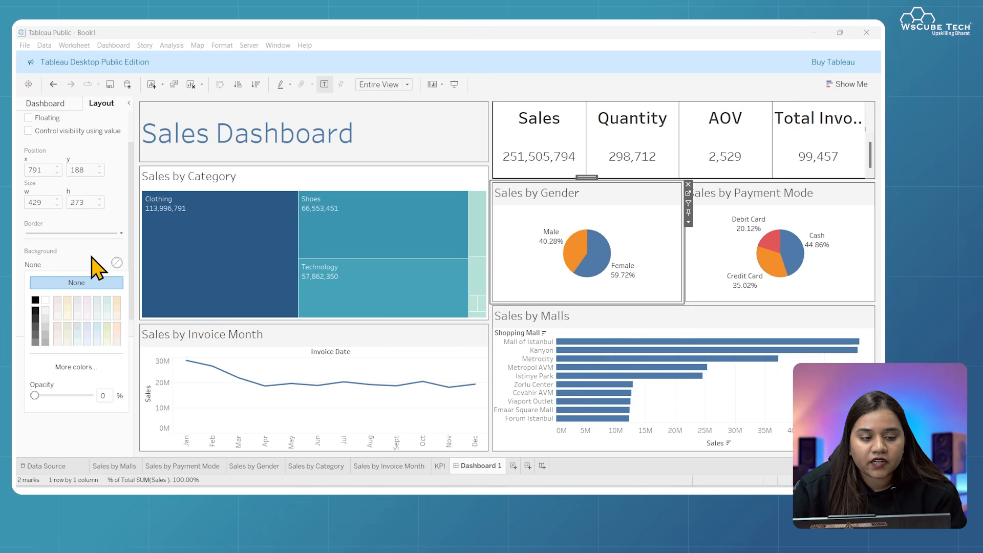
click(46, 302)
click(712, 255)
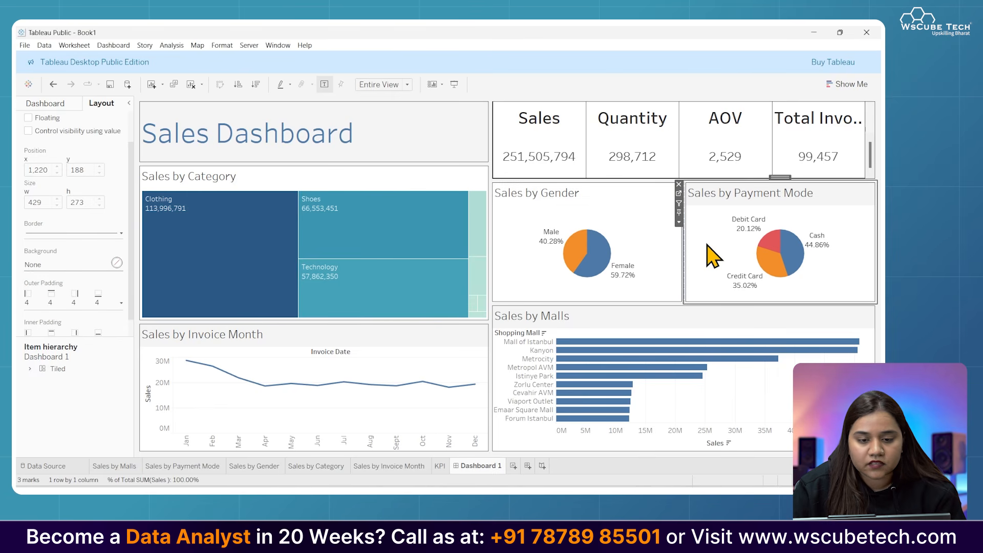
click(76, 266)
click(45, 299)
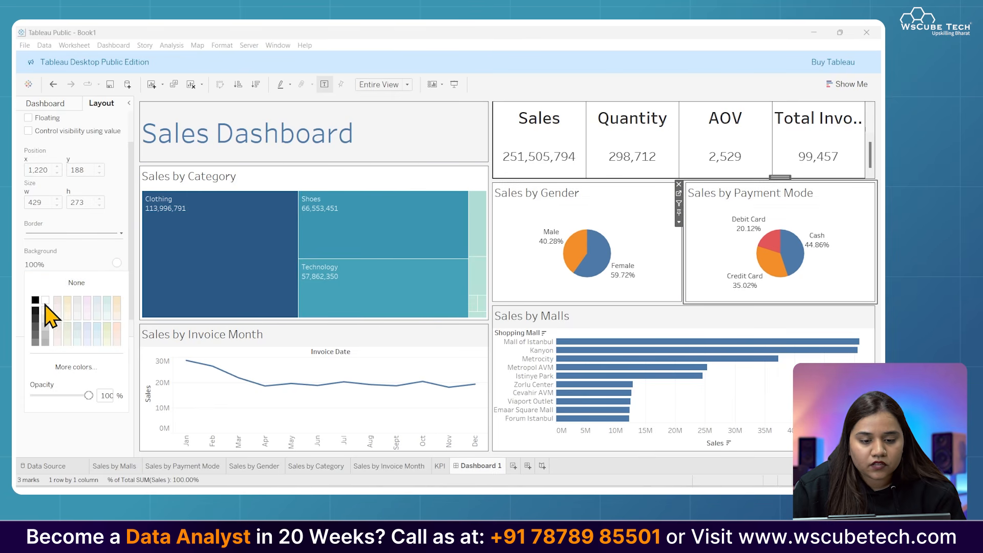
Set the backgrounds of the Sales by Invoice Month line chart and the Sales by Malls bar chart to white
click(353, 346)
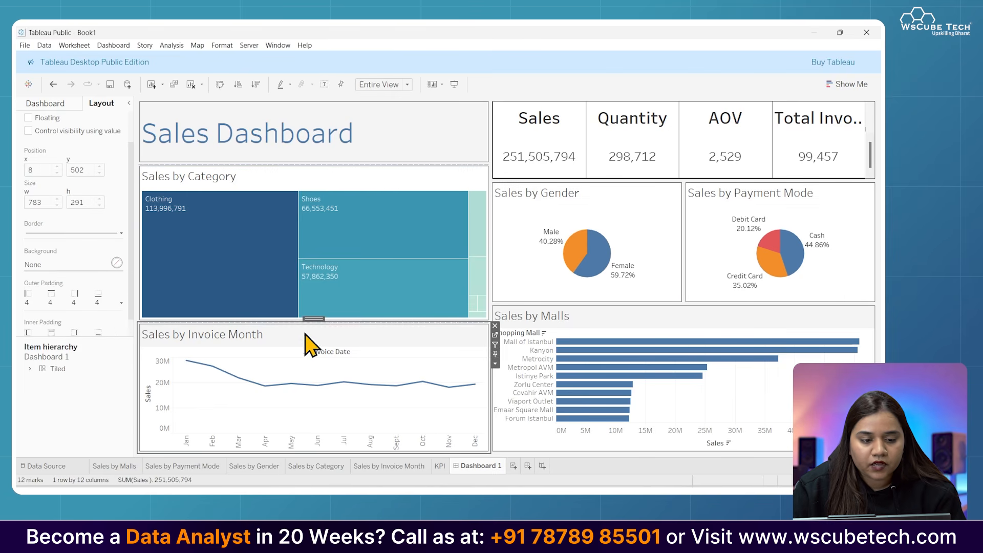
click(64, 268)
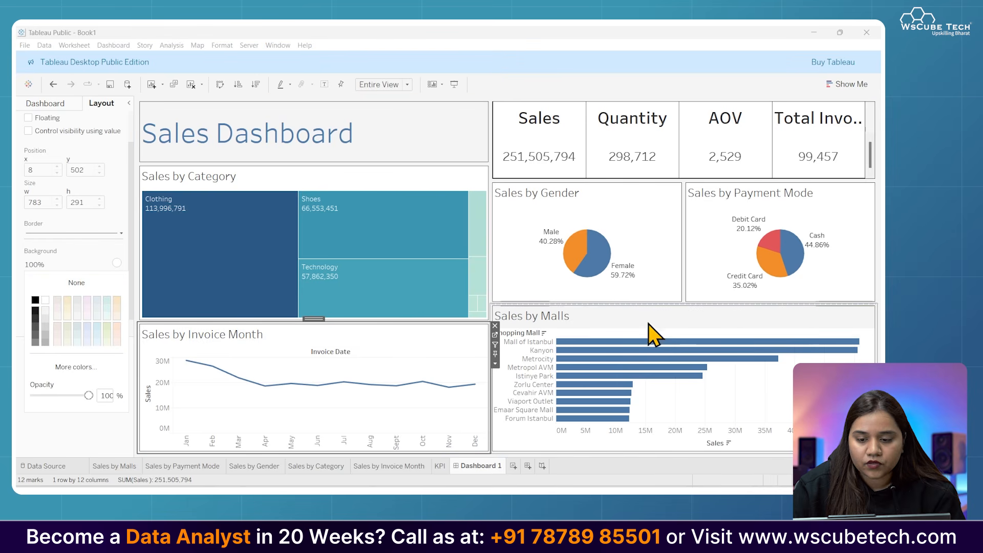
click(630, 328)
click(57, 269)
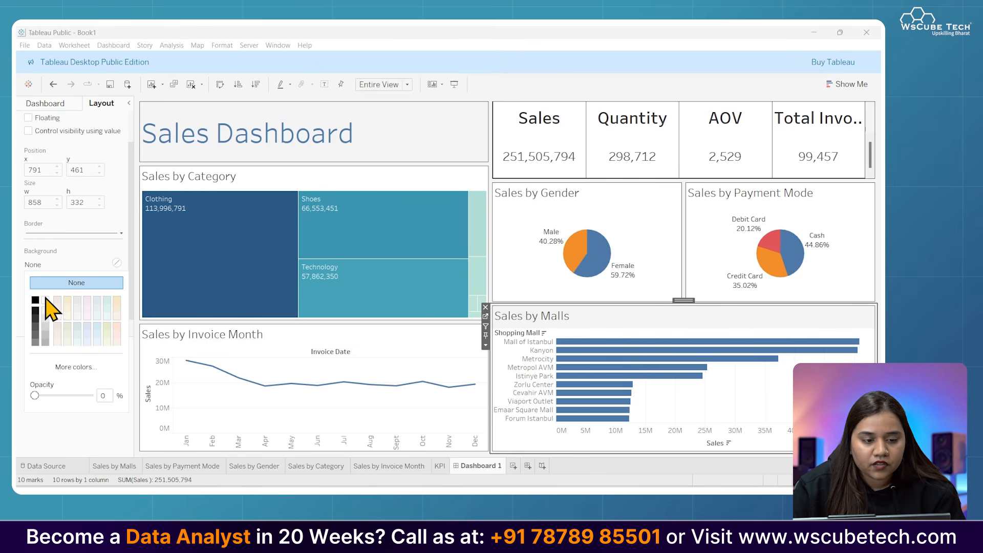
Set the background of the Sales Dashboard title to white
click(402, 132)
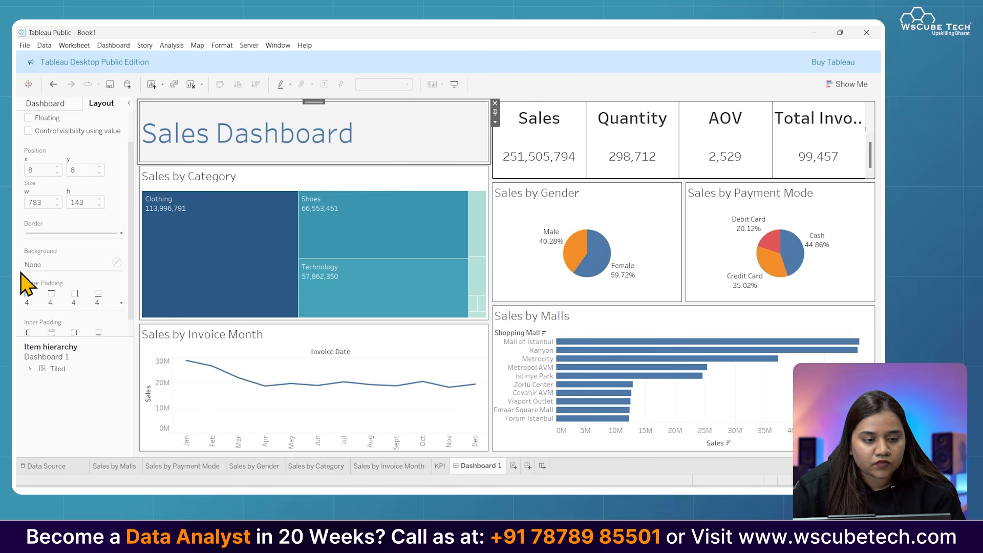
click(76, 265)
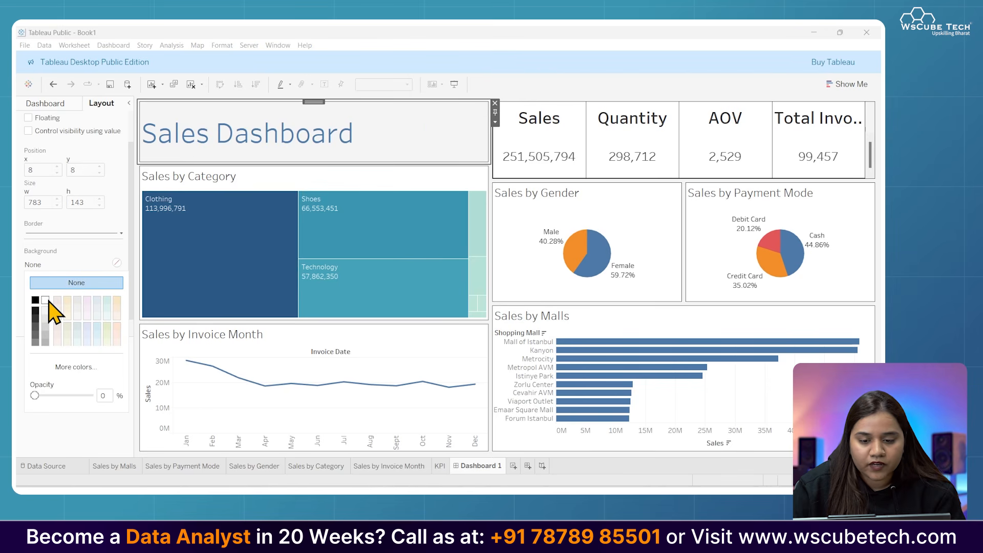
click(46, 300)
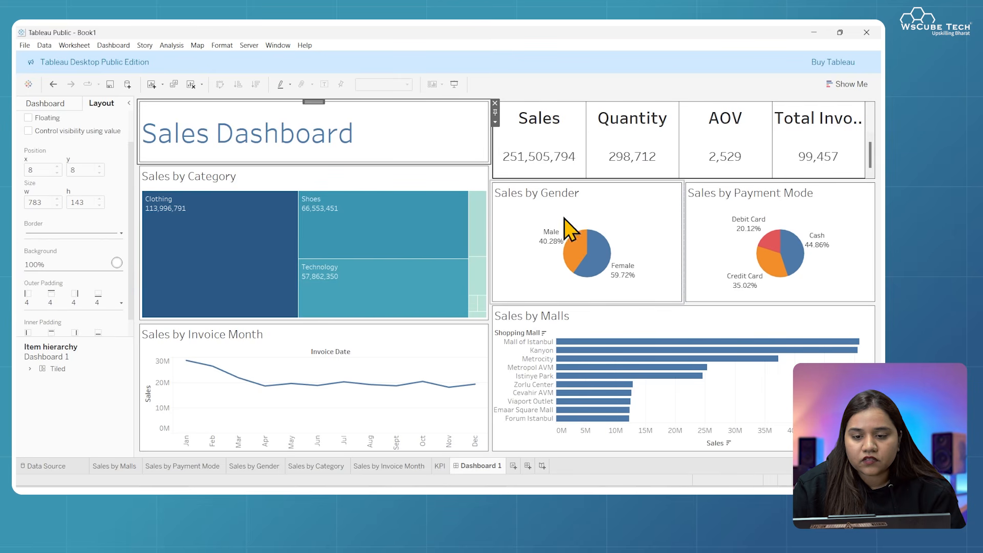
Narrow the dashboard column with the title and treemap to about 605 pixels, giving the KPI table room for its full headings
drag(490, 154, 470, 154)
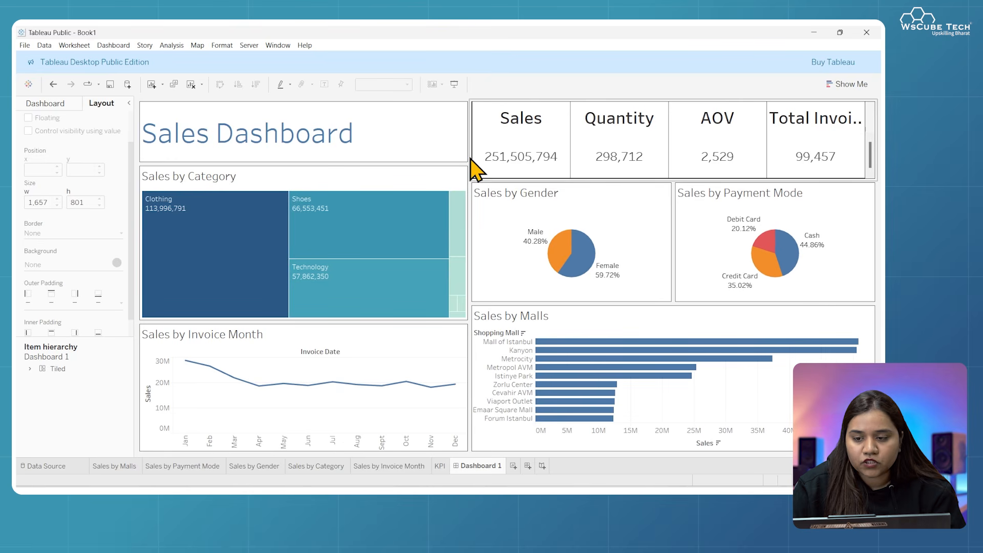
click(465, 163)
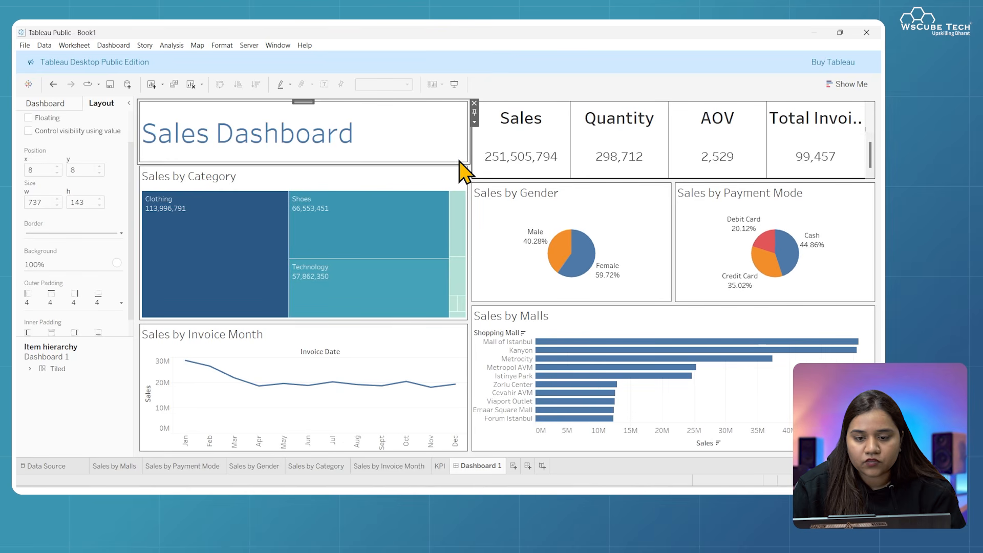
drag(469, 157, 410, 162)
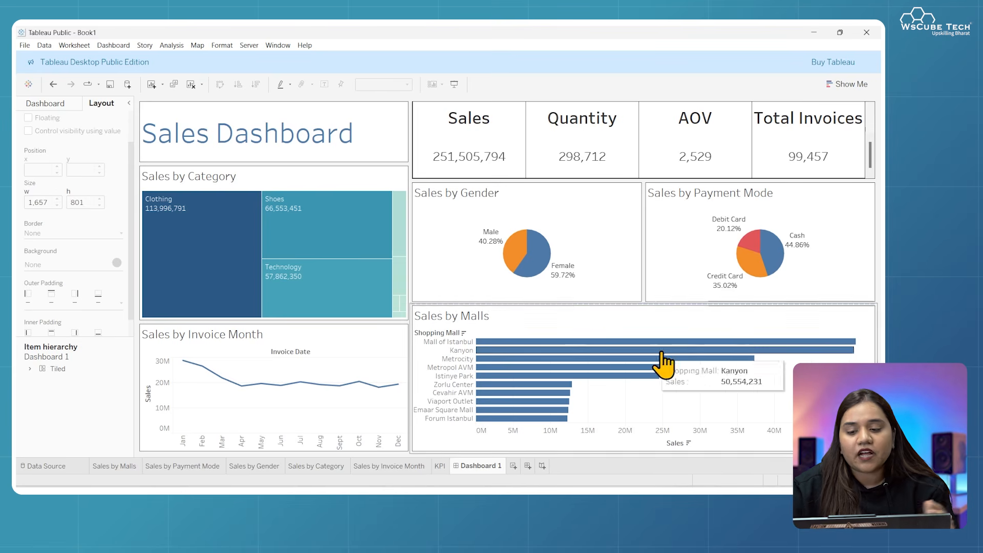
Make the Sales by Malls bar chart act as a filter for the dashboard
click(766, 313)
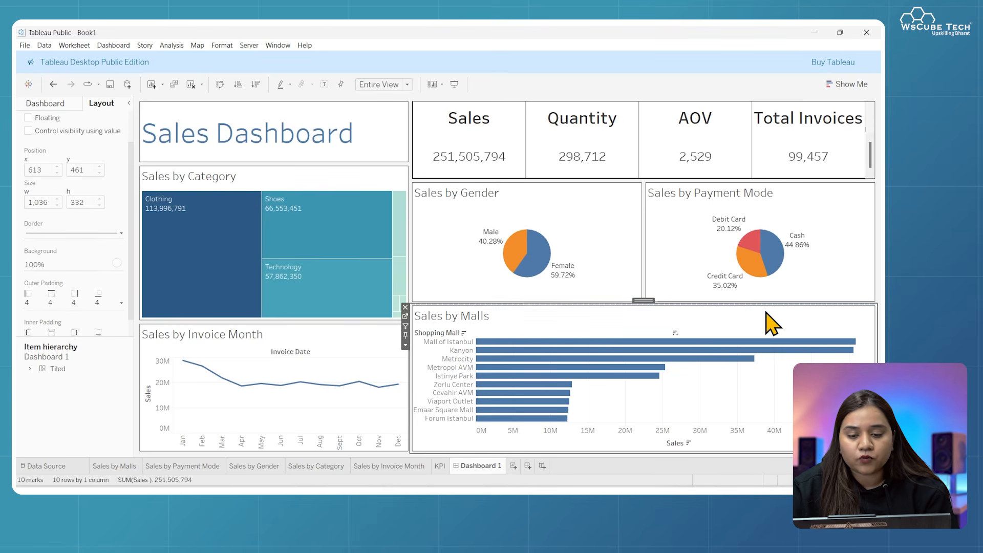
click(405, 344)
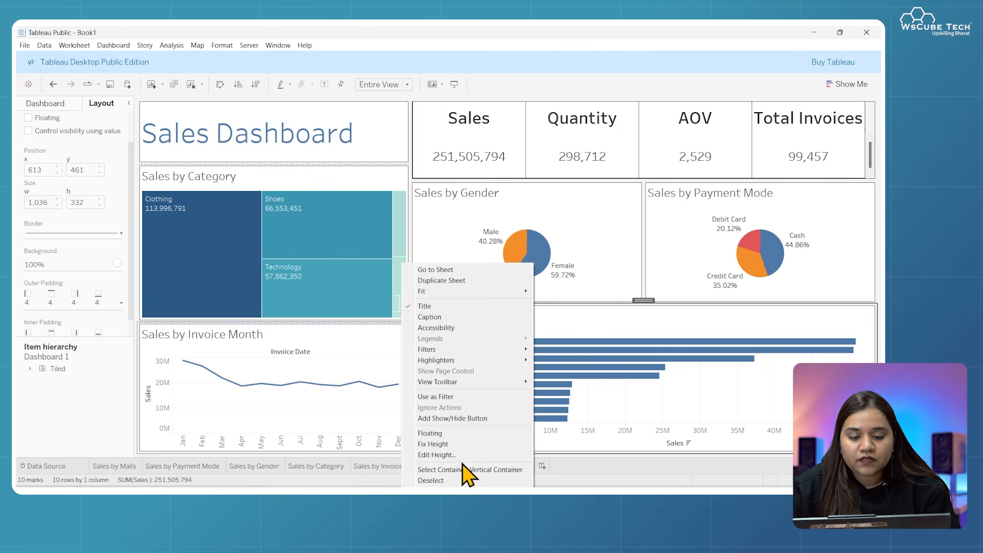
click(471, 399)
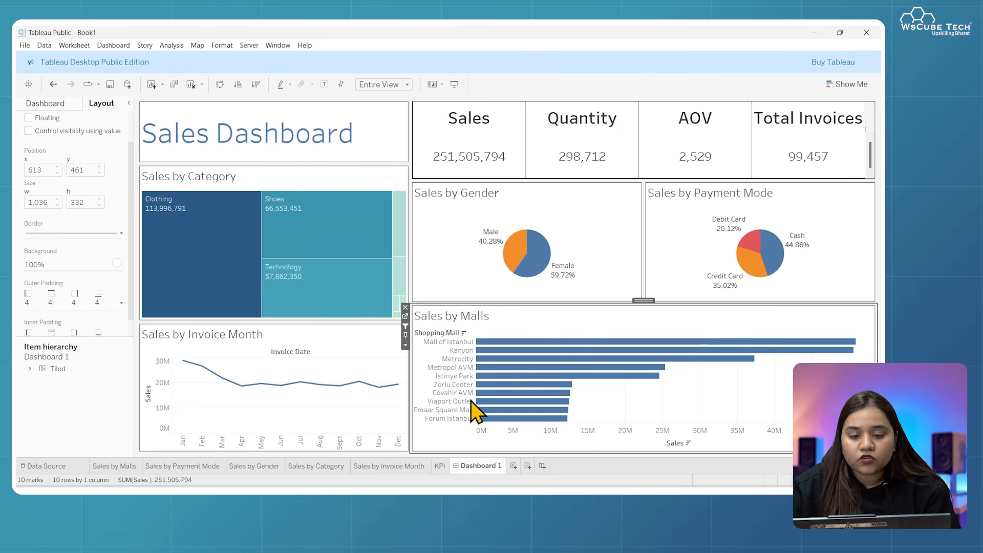
Test the mall filter with Mall of Istanbul, Kanyon and Metrocity, and clear the selection
click(558, 343)
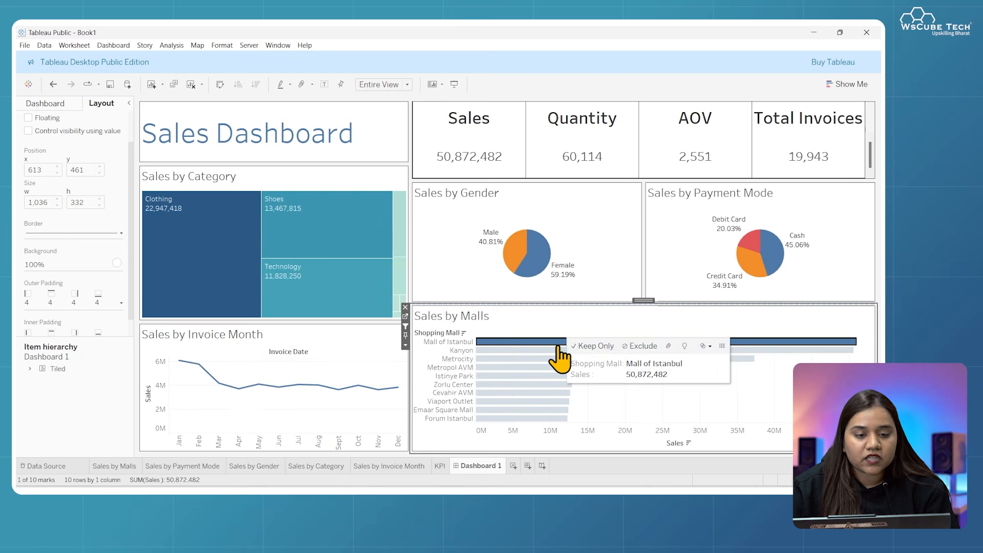
click(523, 350)
click(517, 358)
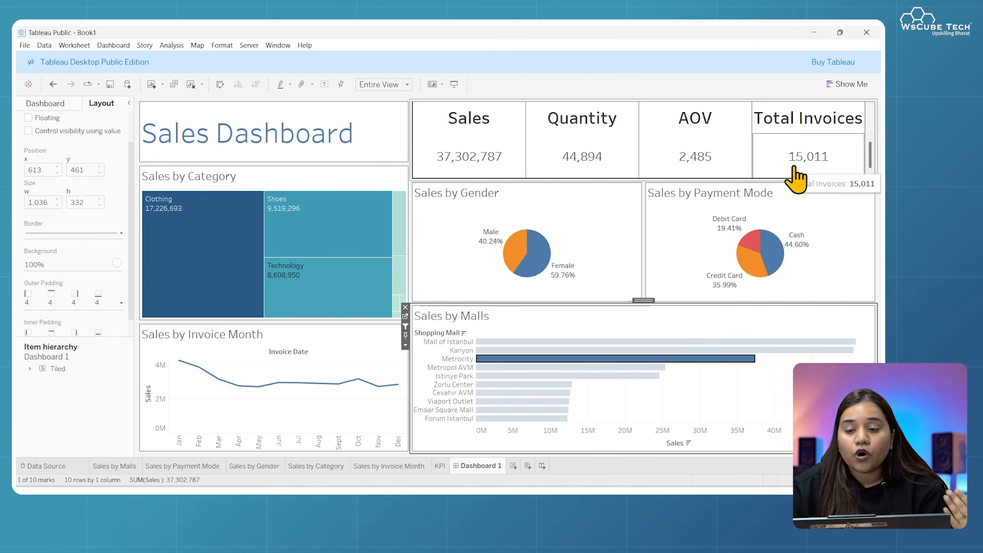
click(605, 359)
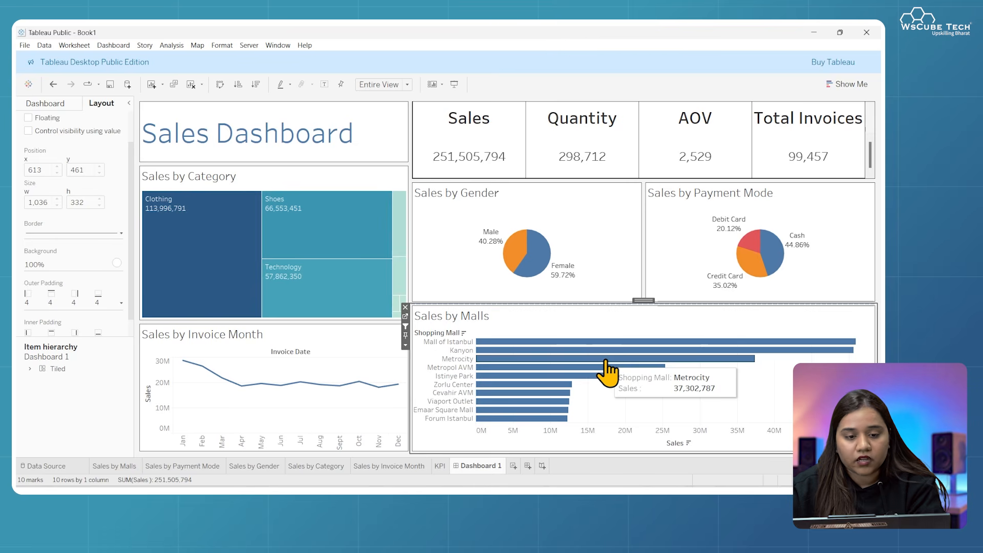
click(340, 182)
click(415, 206)
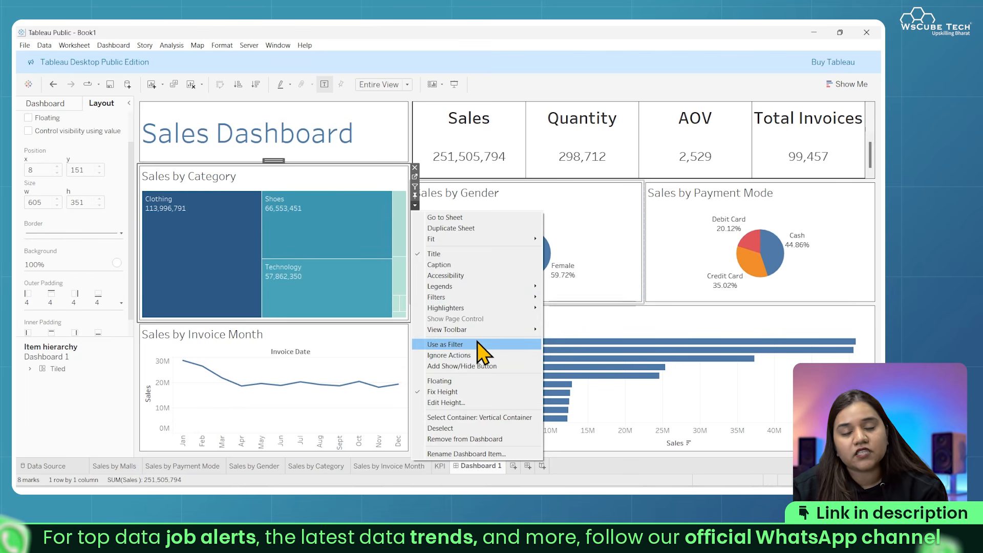
click(65, 407)
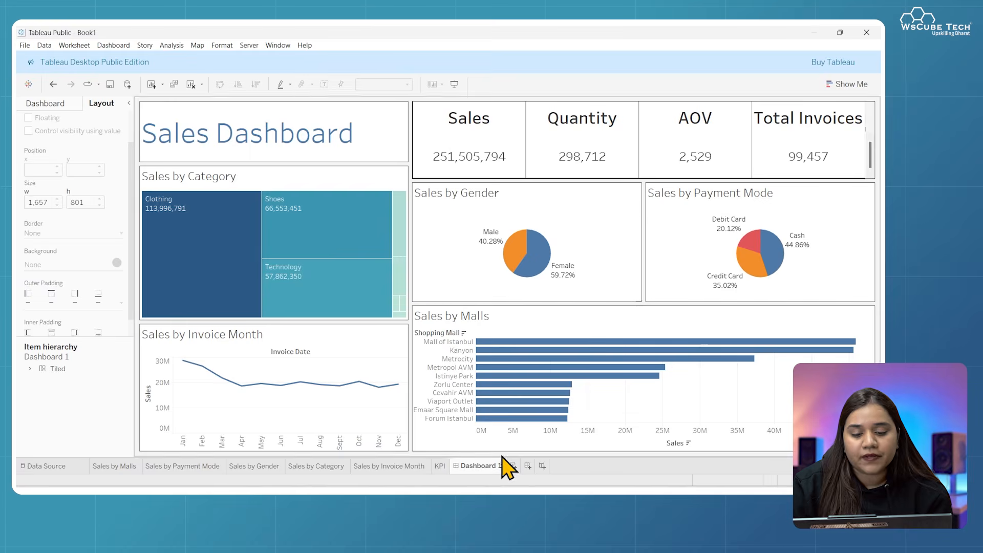
click(439, 465)
click(475, 467)
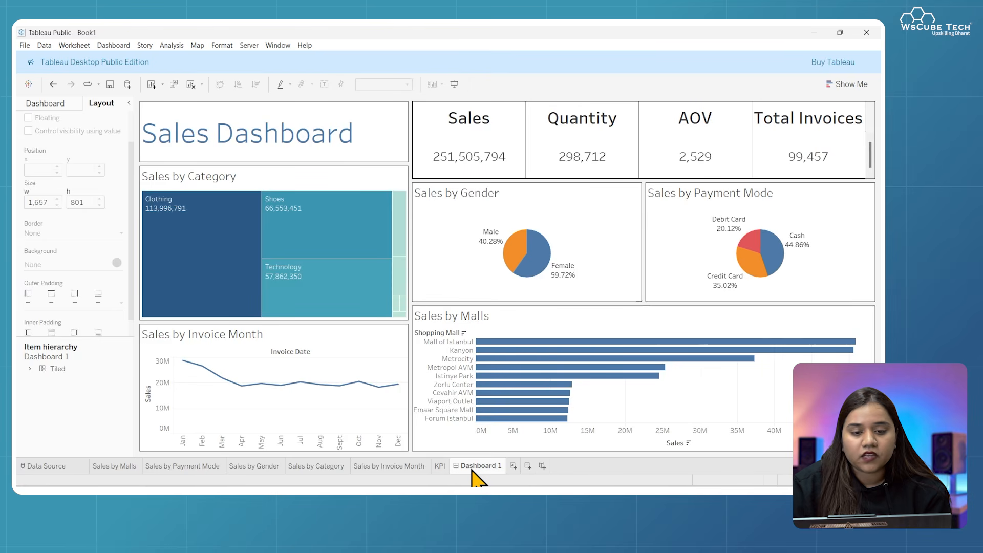